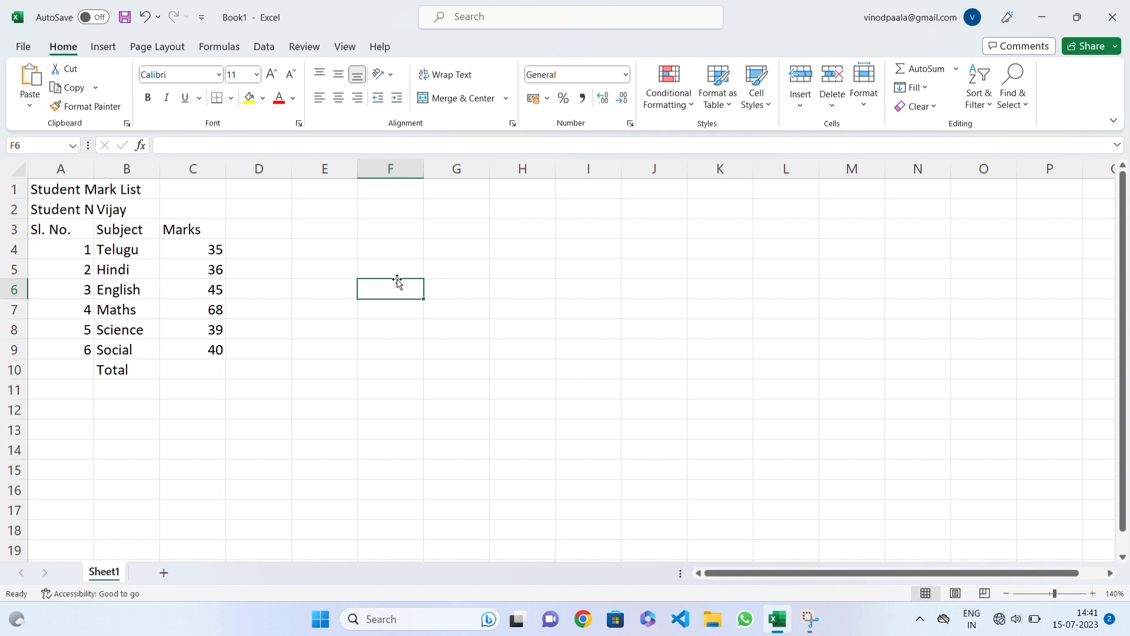
# Step: Enter a sample first name in cell F6 and reselect the cell
pyautogui.write('Ram')
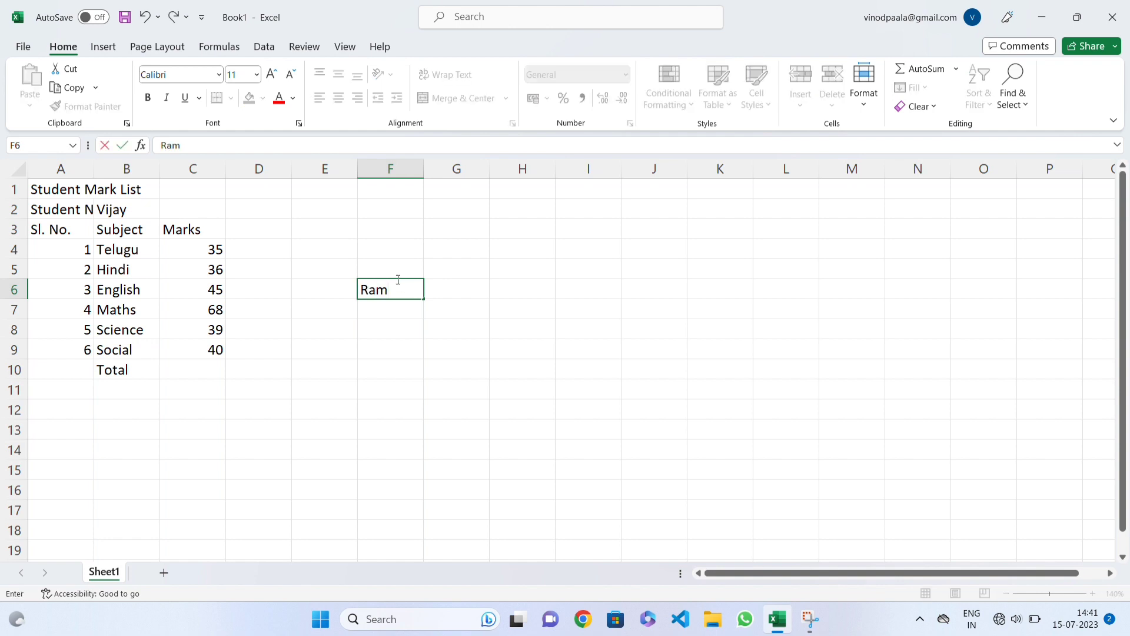
pyautogui.click(403, 303)
pyautogui.click(394, 287)
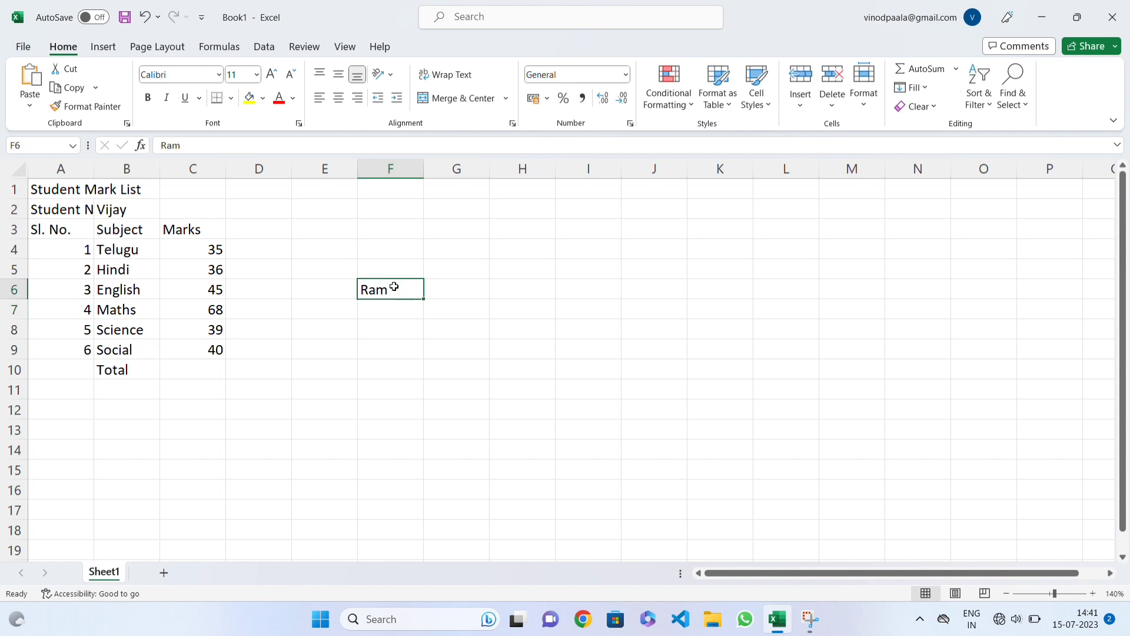
# Step: Replace the last letter of the name in cell F6 with "jfkl", restore the original name and commit the entry
pyautogui.click(209, 150)
pyautogui.press('BackSpace')
pyautogui.write('jfkl')
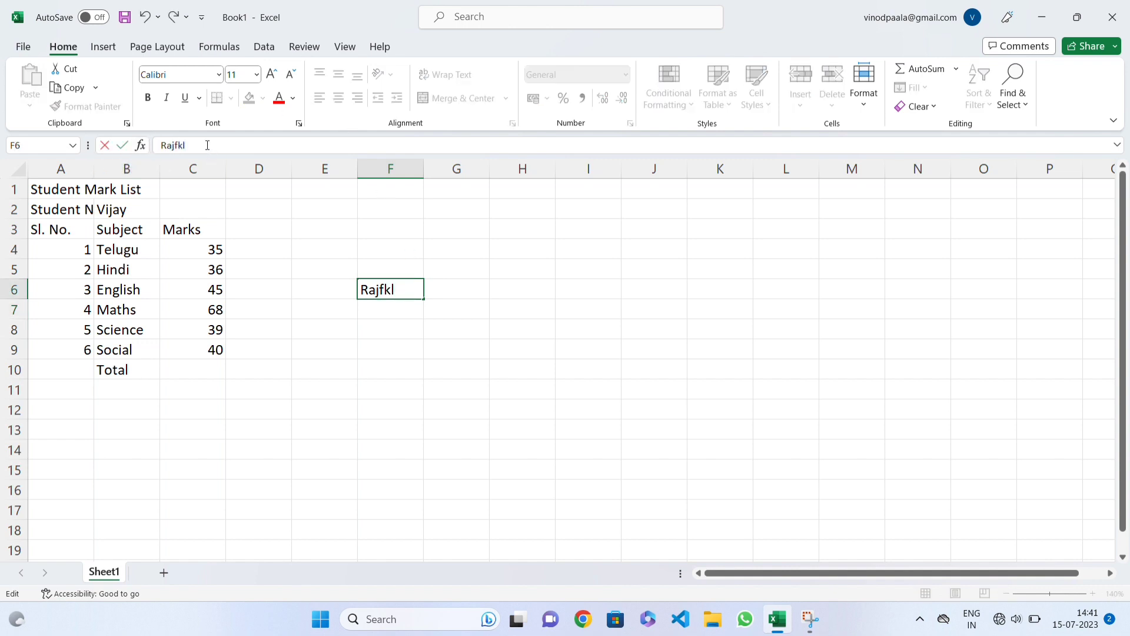
pyautogui.press('BackSpace')
pyautogui.press('BackSpace')
pyautogui.press('BackSpace')
pyautogui.write('am')
pyautogui.press('Return')
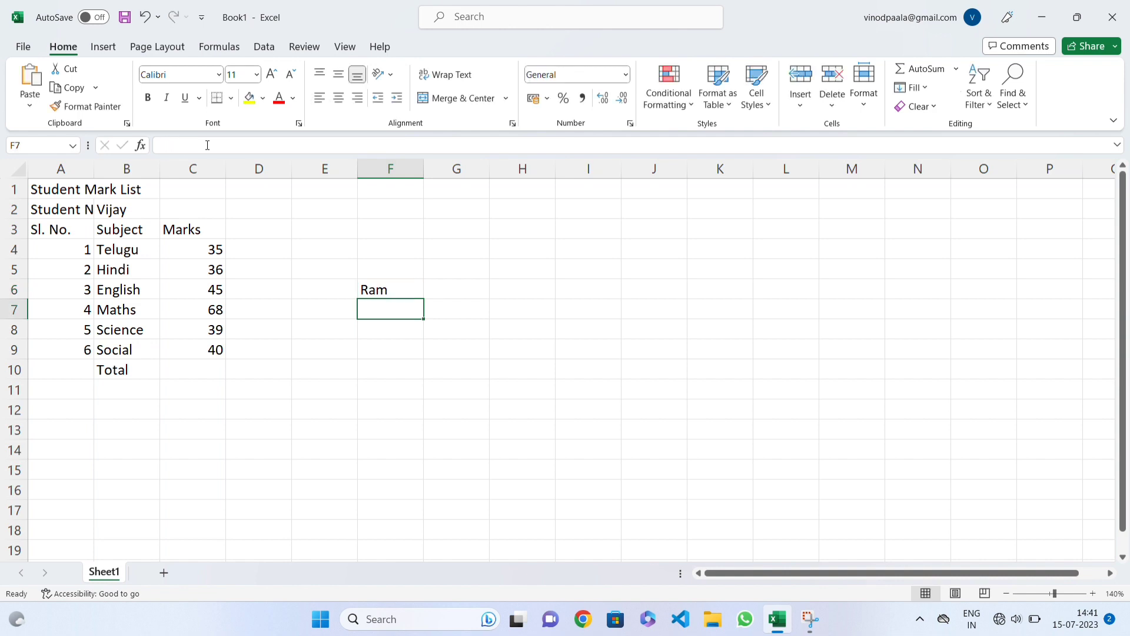
# Step: Overtype the name in cell F6 with "sd", undo that typing and commit the original name
pyautogui.press('Up')
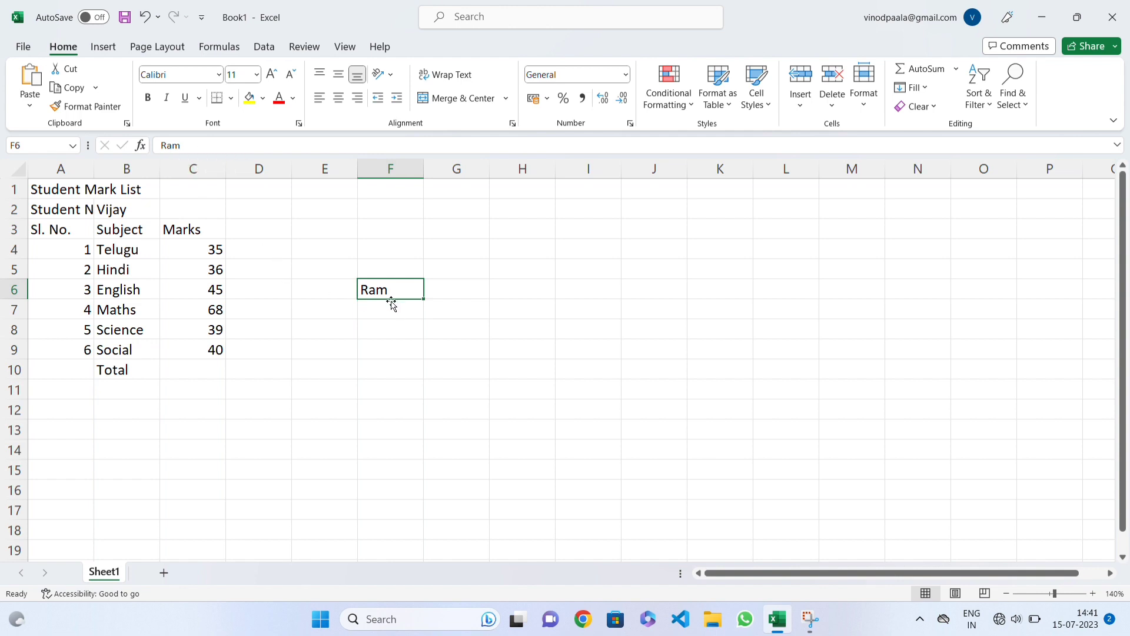
pyautogui.write('sd')
pyautogui.hotkey('ctrl', 'z')
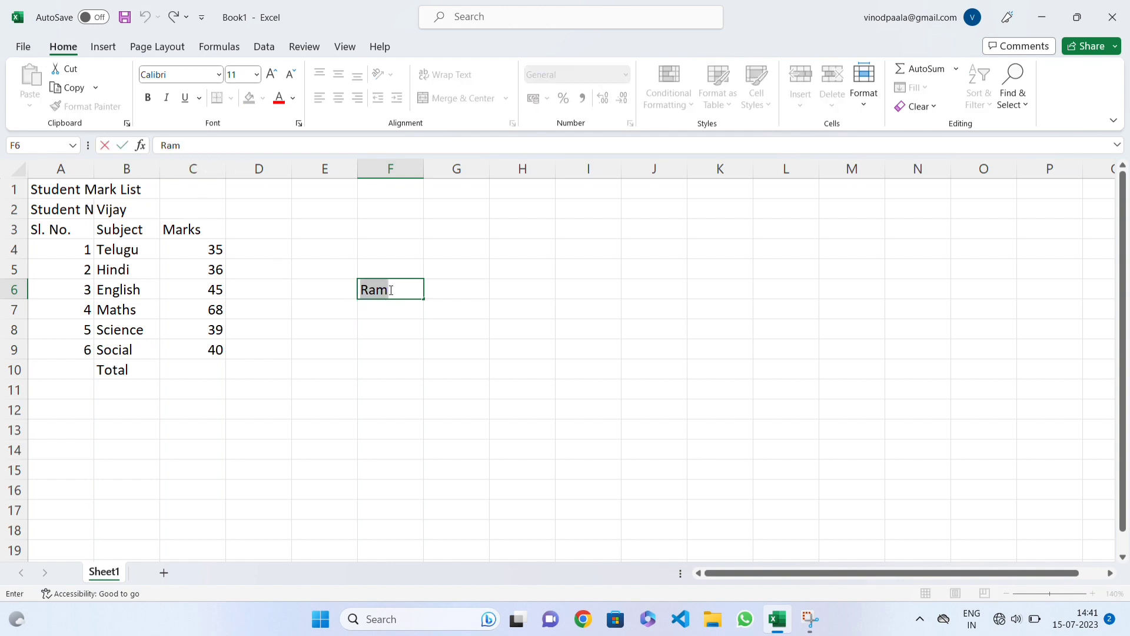
pyautogui.press('Return')
pyautogui.press('Up')
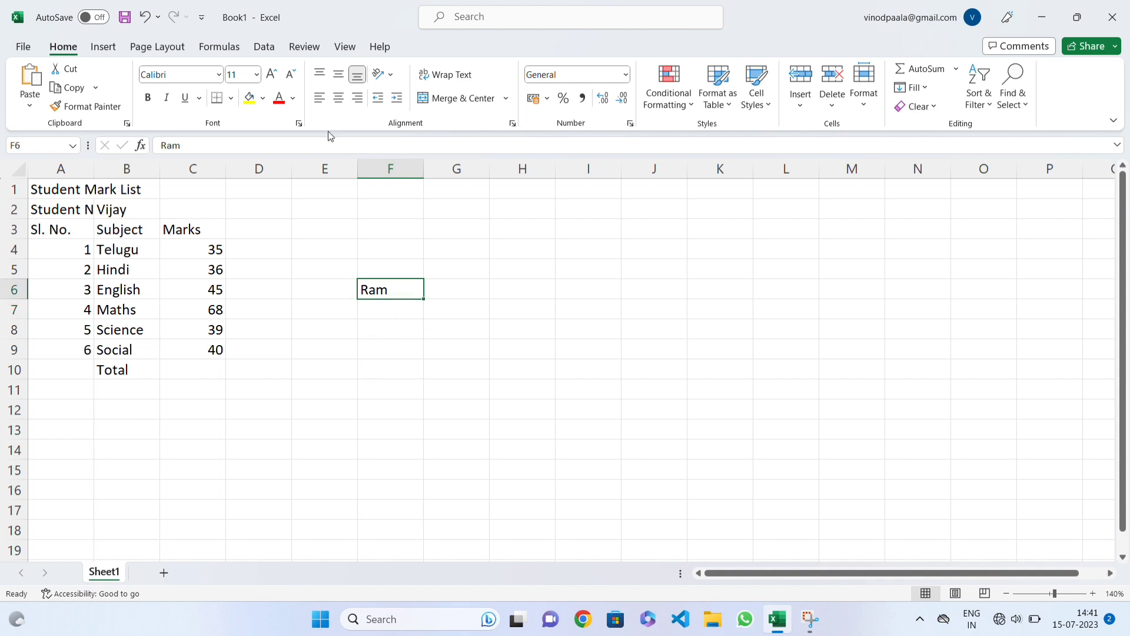
# Step: Open the name in cell F6 for in-cell editing, leave the edit and reselect the cell
pyautogui.doubleClick(397, 289)
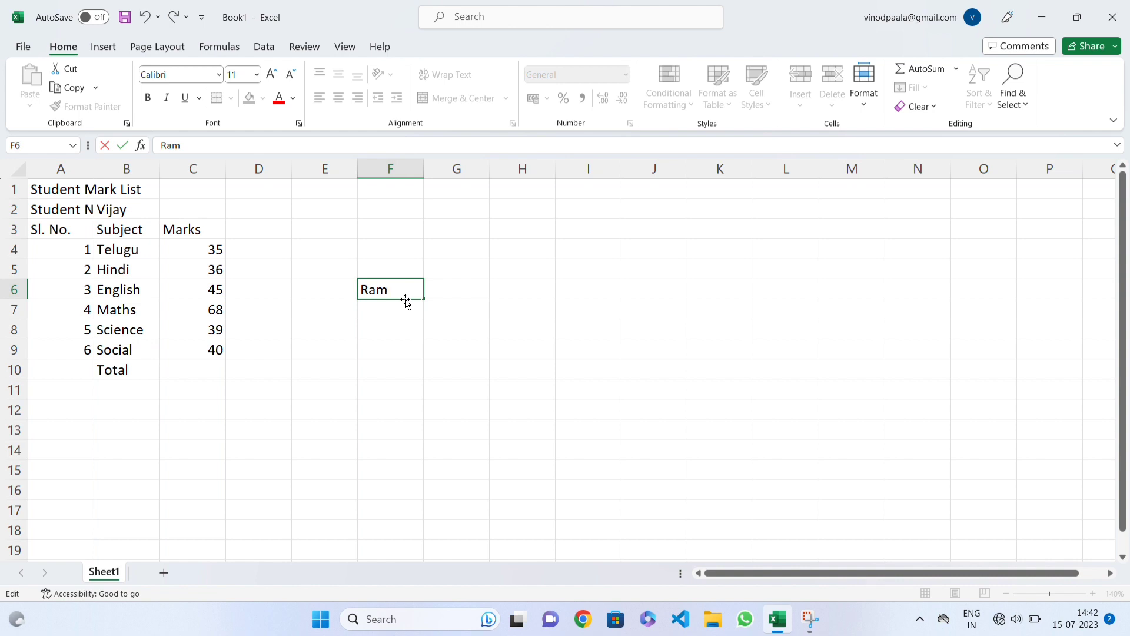
pyautogui.click(402, 310)
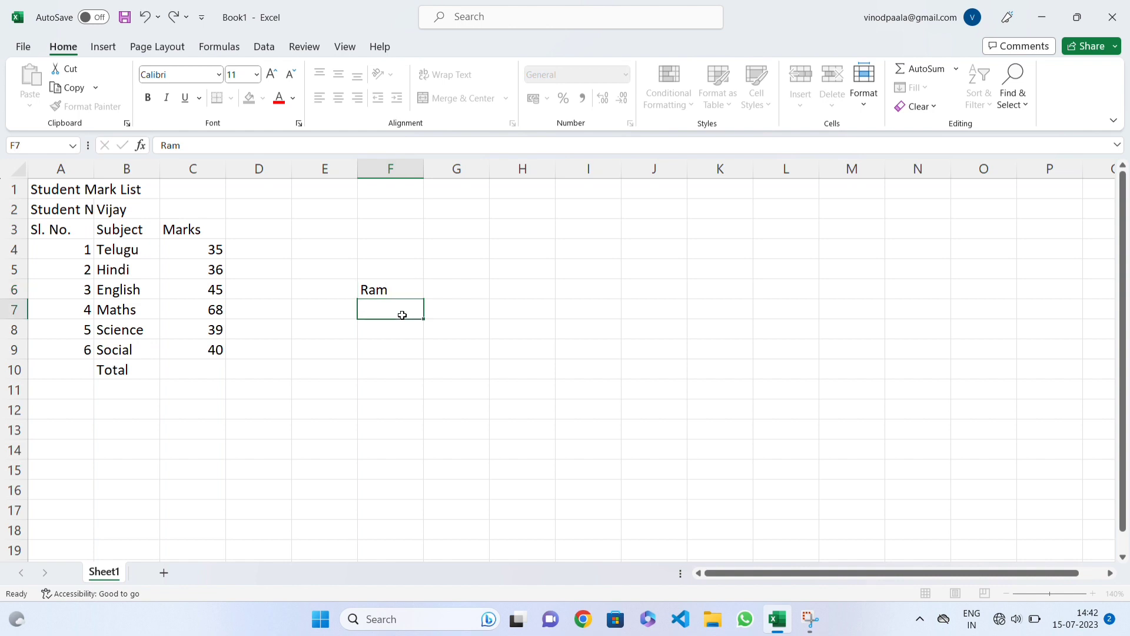
pyautogui.click(396, 285)
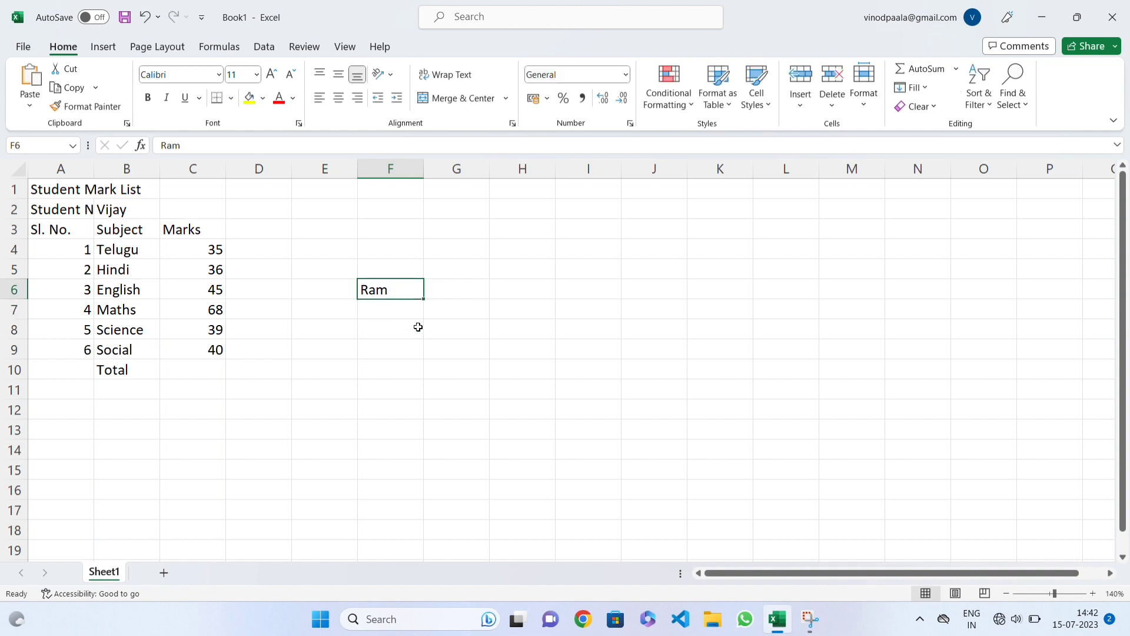
# Step: Append "nsdjfi" to the name in cell F6, clear the cell's content and move to cell D4
pyautogui.press('F2')
pyautogui.write('nsdjfi')
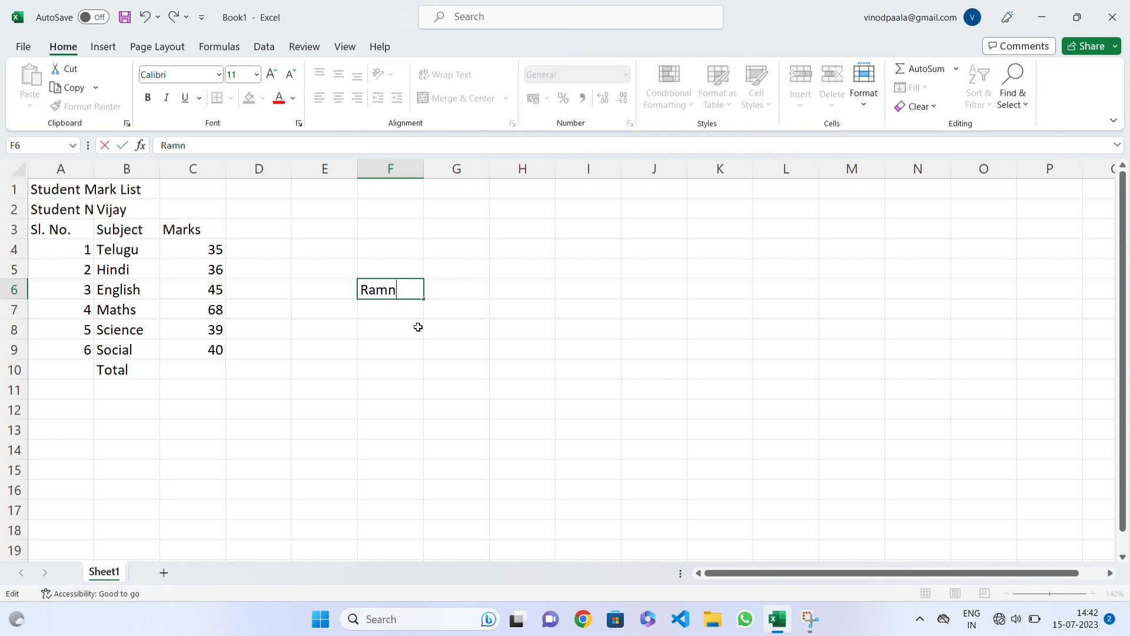
pyautogui.press('BackSpace')
pyautogui.press('BackSpace')
pyautogui.press('BackSpace')
pyautogui.press('BackSpace')
pyautogui.press('BackSpace')
pyautogui.press('BackSpace')
pyautogui.press('BackSpace')
pyautogui.press('BackSpace')
pyautogui.press('BackSpace')
pyautogui.click(261, 254)
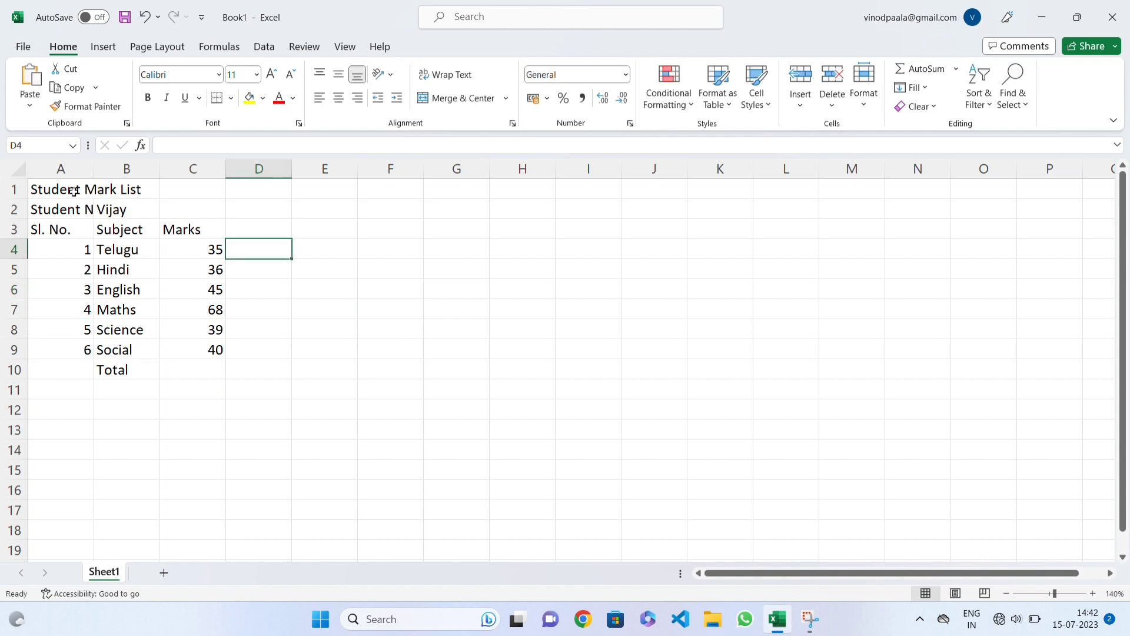
# Step: Examine the mark list in A1:C10, covering the title, student name, serial numbers, subjects and marks
pyautogui.moveTo(75, 191); pyautogui.dragTo(212, 375)
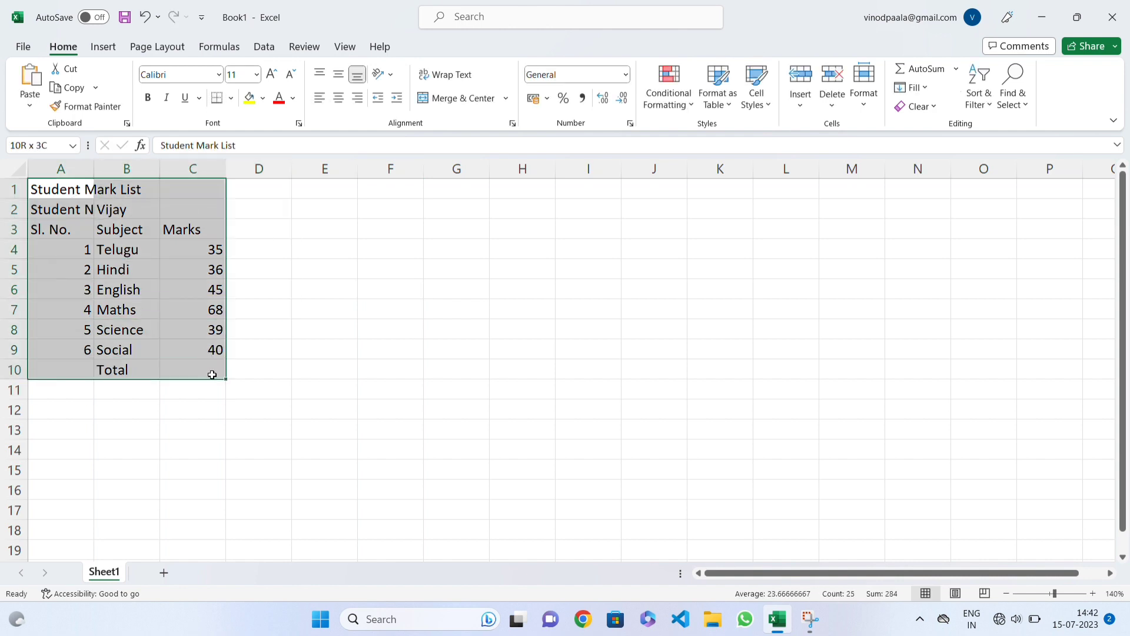
pyautogui.click(145, 189)
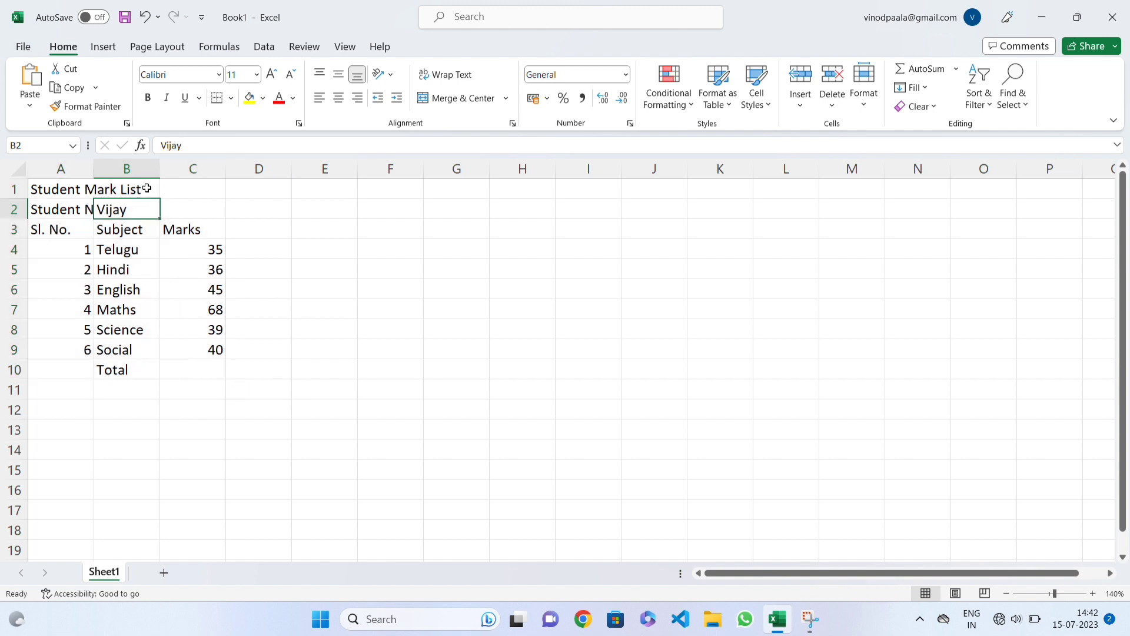
pyautogui.click(76, 188)
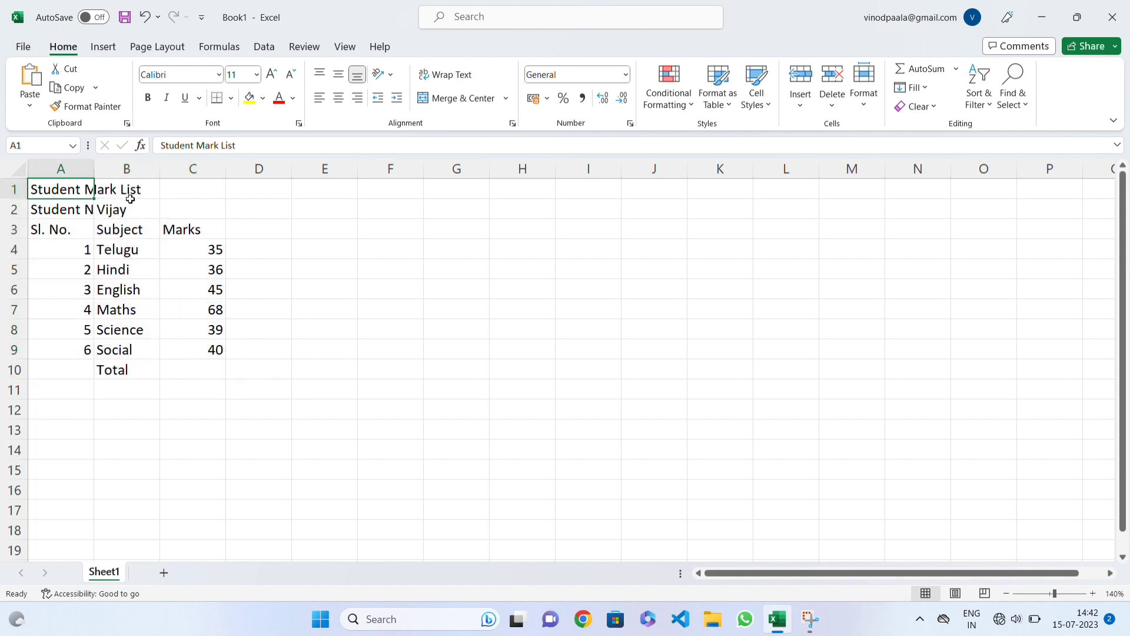
pyautogui.click(82, 216)
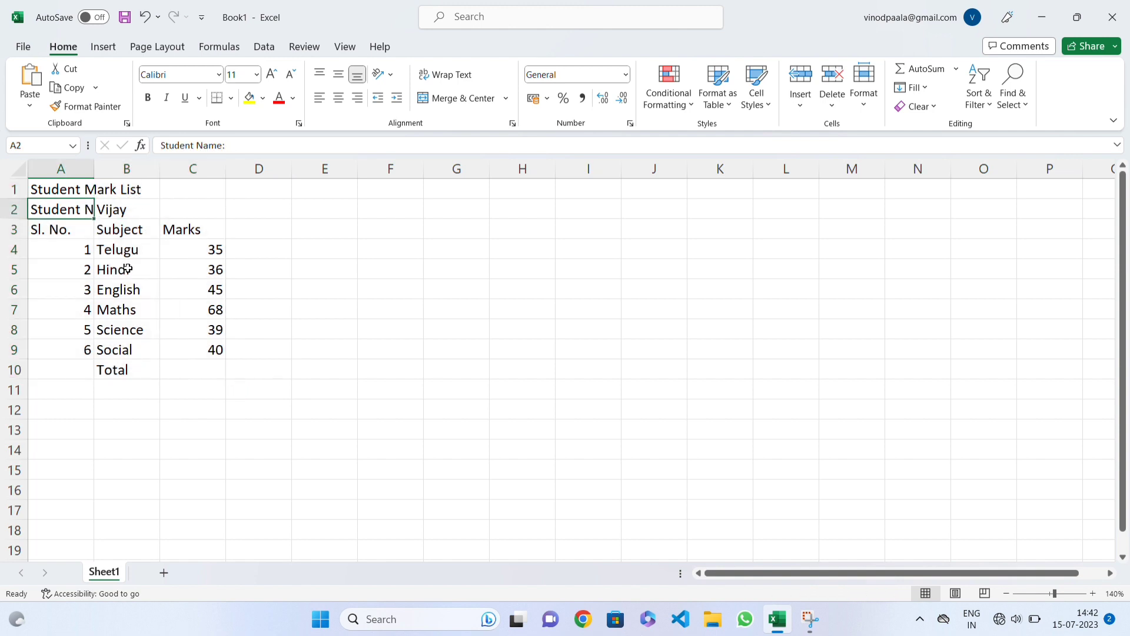
pyautogui.moveTo(83, 229); pyautogui.dragTo(81, 348)
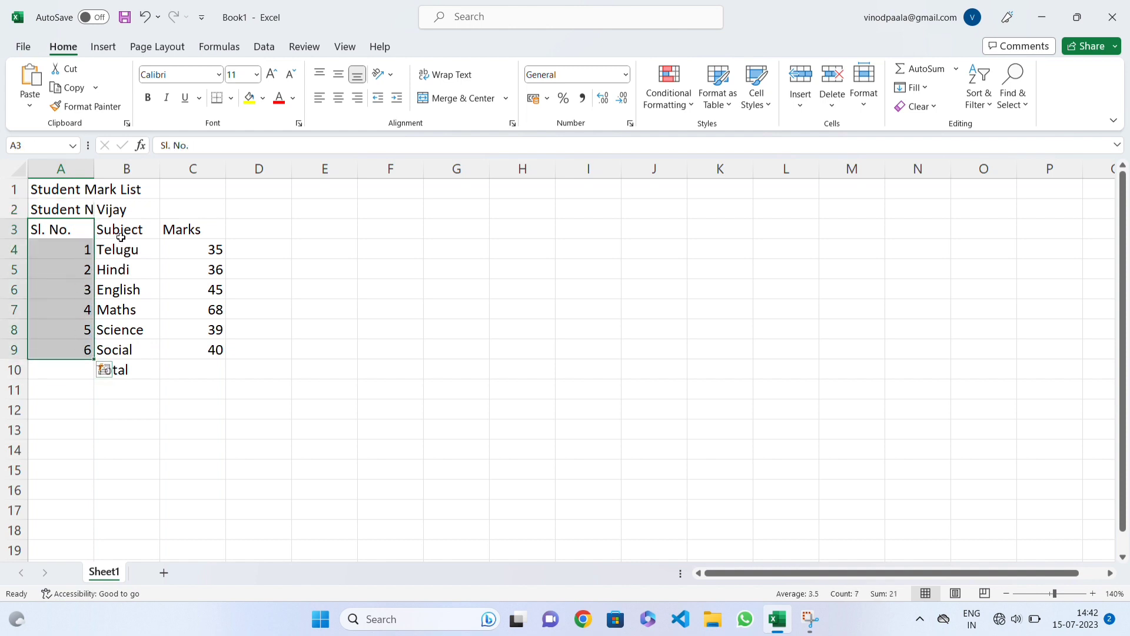
pyautogui.moveTo(120, 233); pyautogui.dragTo(213, 369)
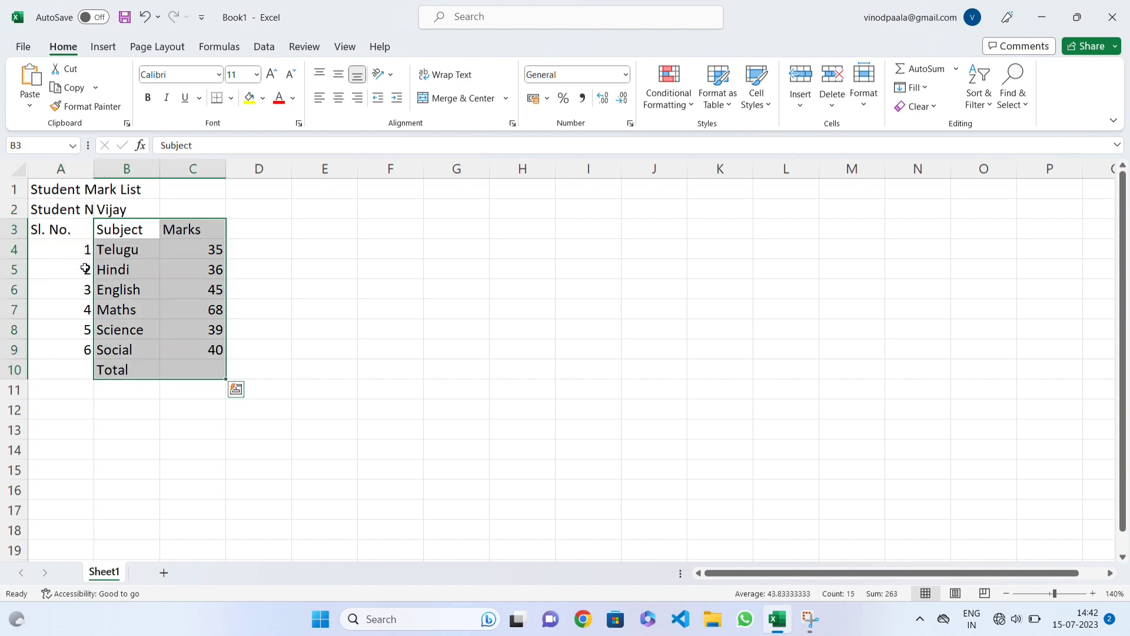
pyautogui.moveTo(82, 256); pyautogui.dragTo(71, 339)
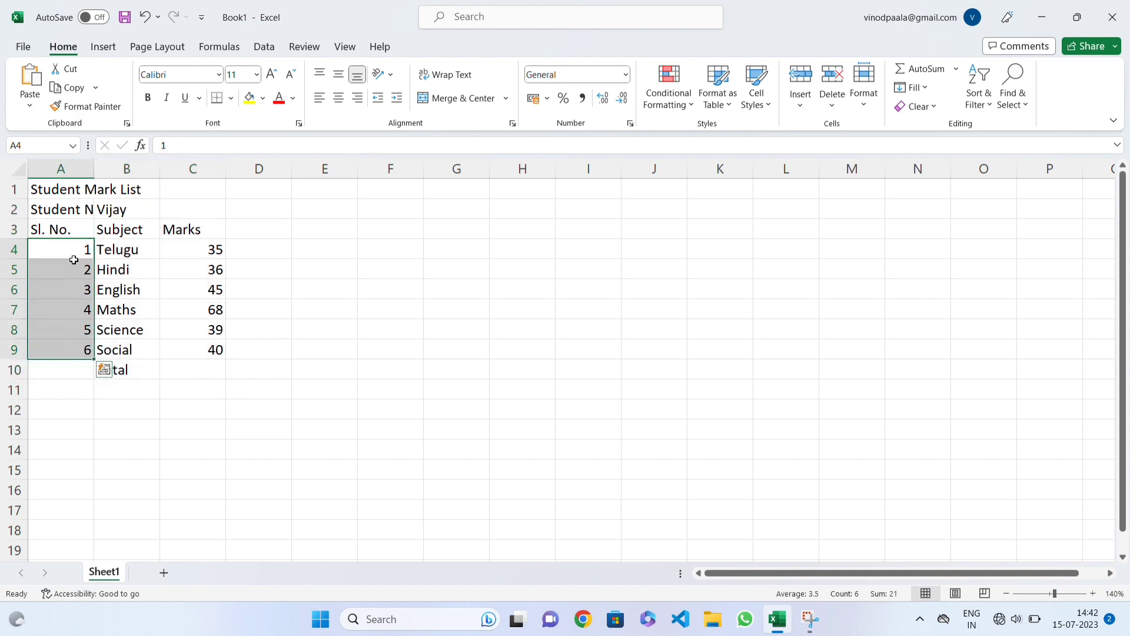
pyautogui.moveTo(80, 253); pyautogui.dragTo(95, 357)
pyautogui.click(213, 274)
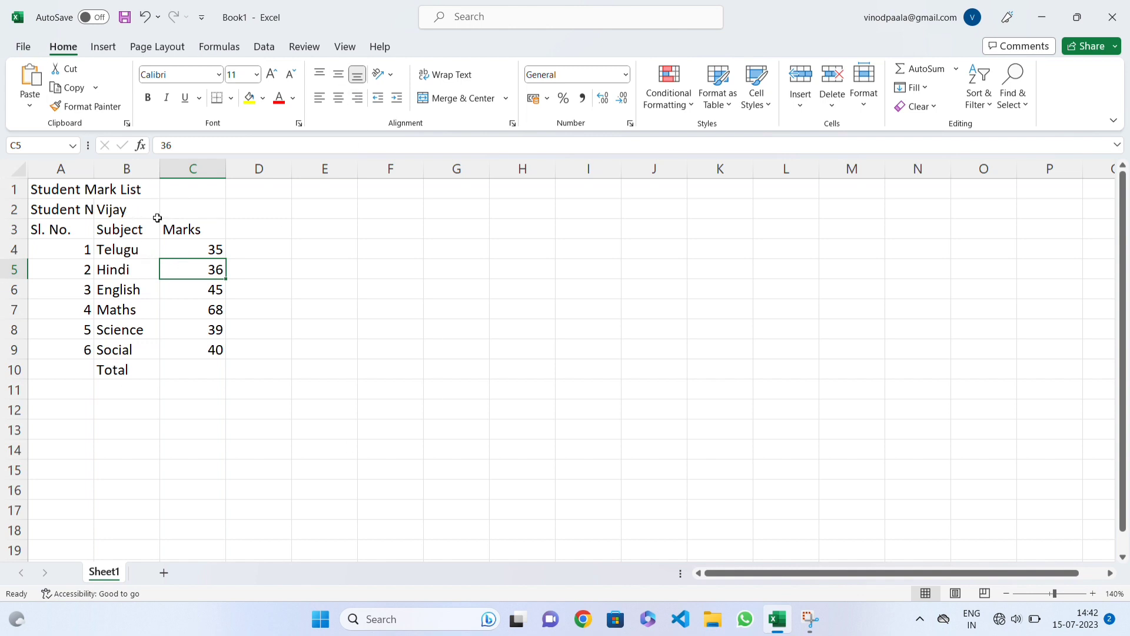
pyautogui.click(145, 203)
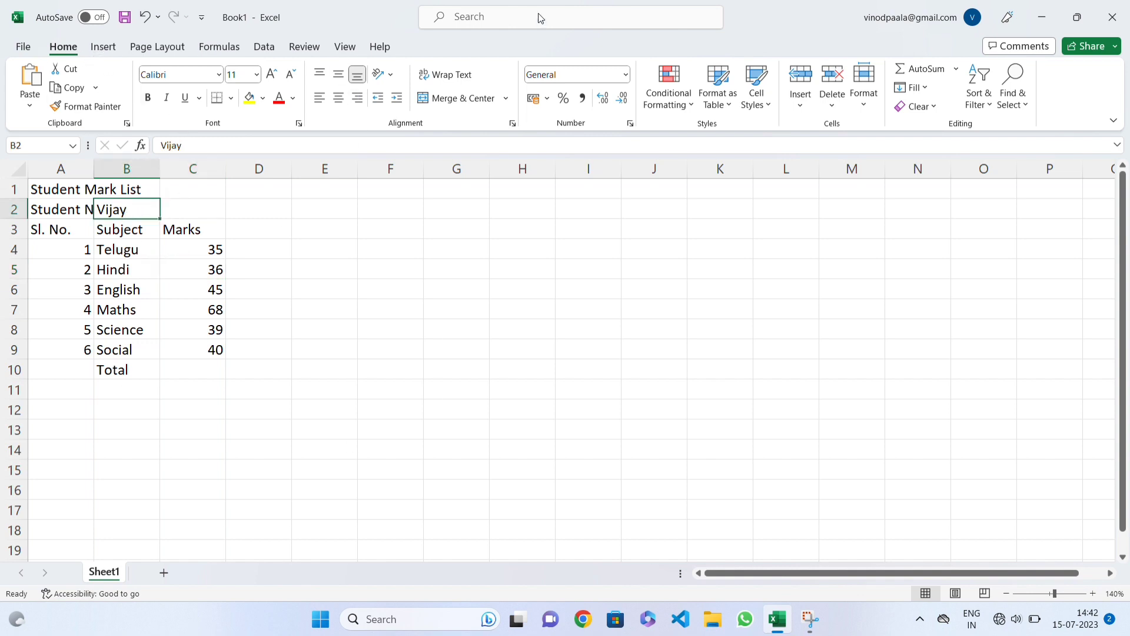
pyautogui.click(307, 47)
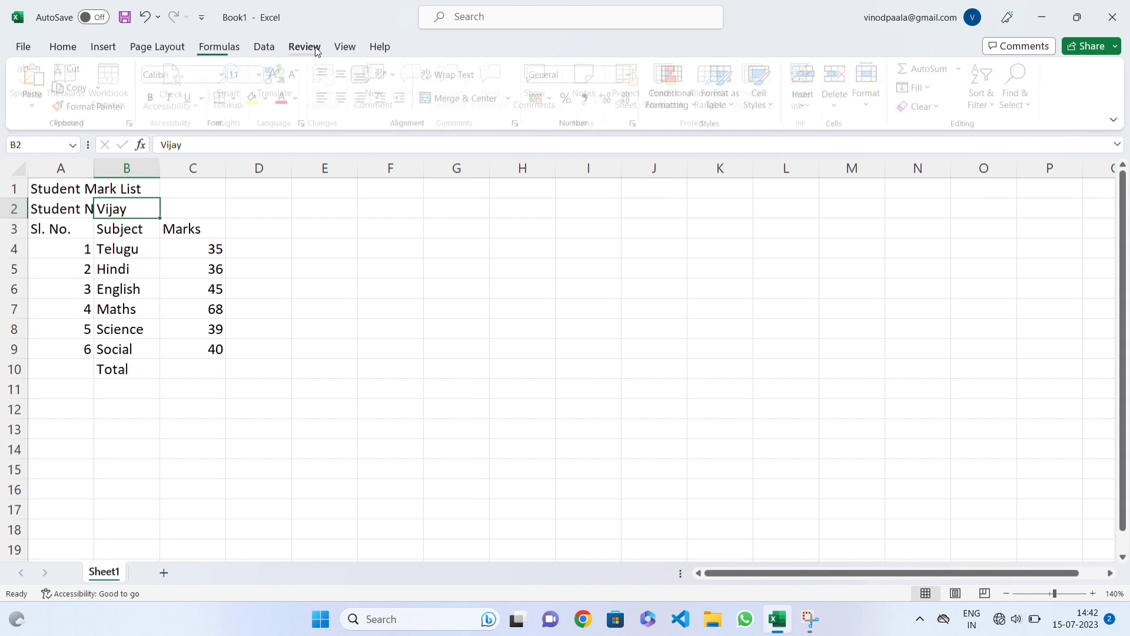
pyautogui.click(336, 48)
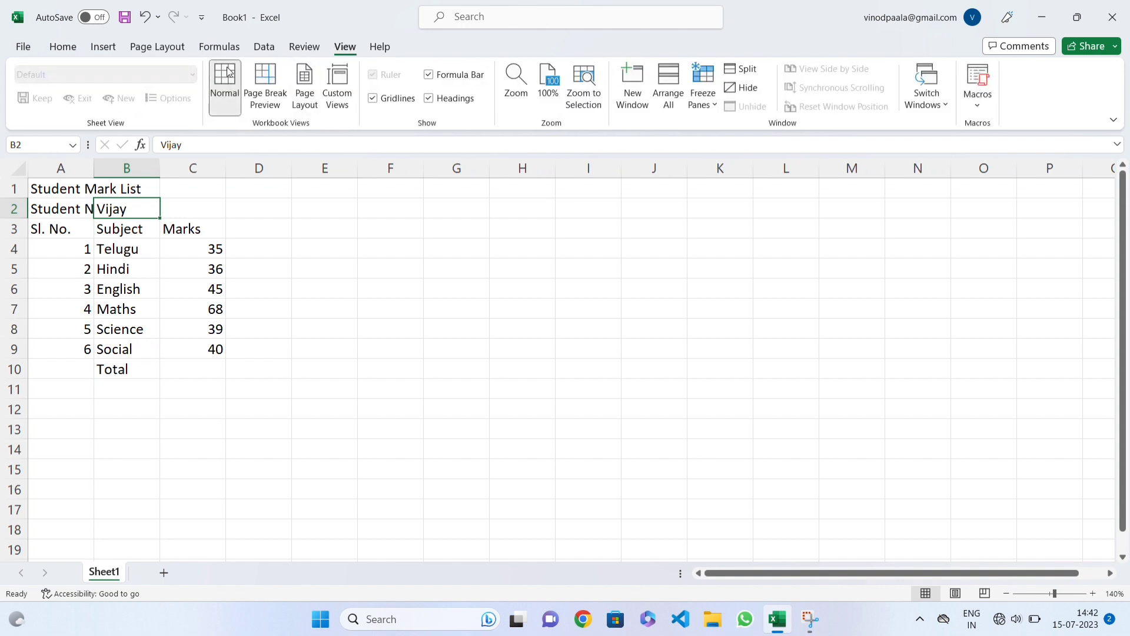
pyautogui.click(65, 47)
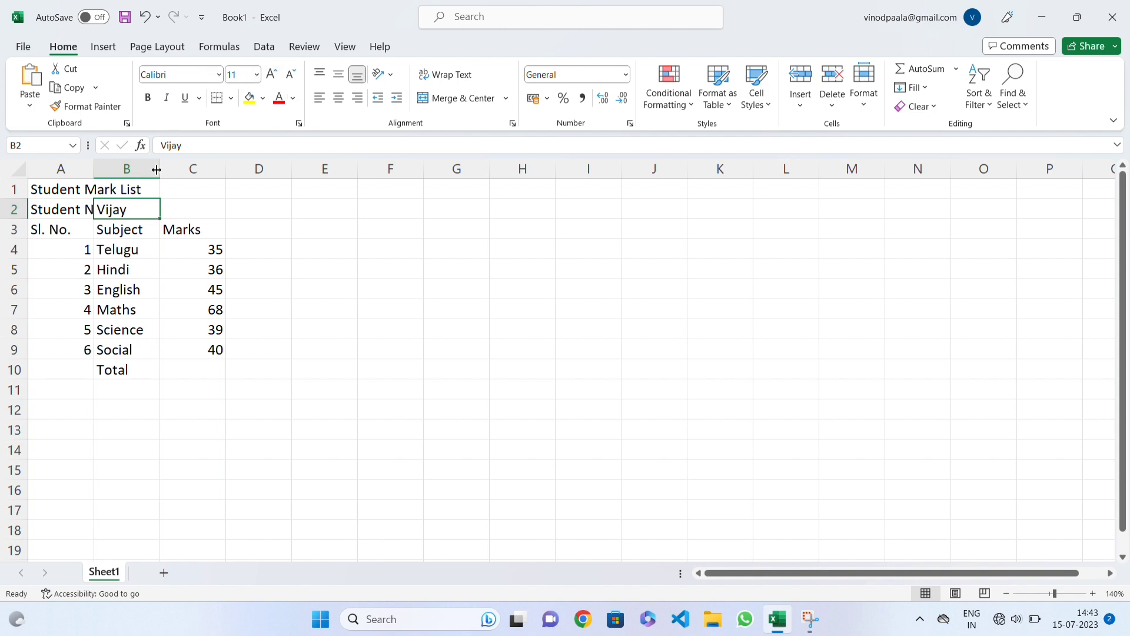
# Step: Preview the available fonts on the student's name in cell B2 and choose Calibri (Body)
pyautogui.click(219, 75)
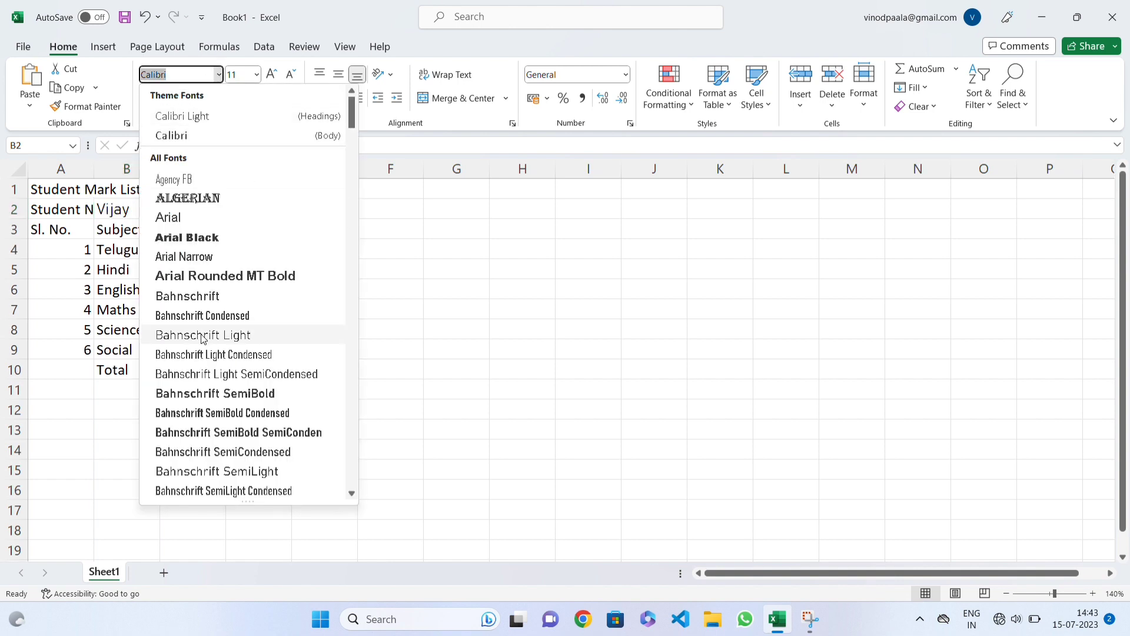
pyautogui.scroll(-1, 220, 311)
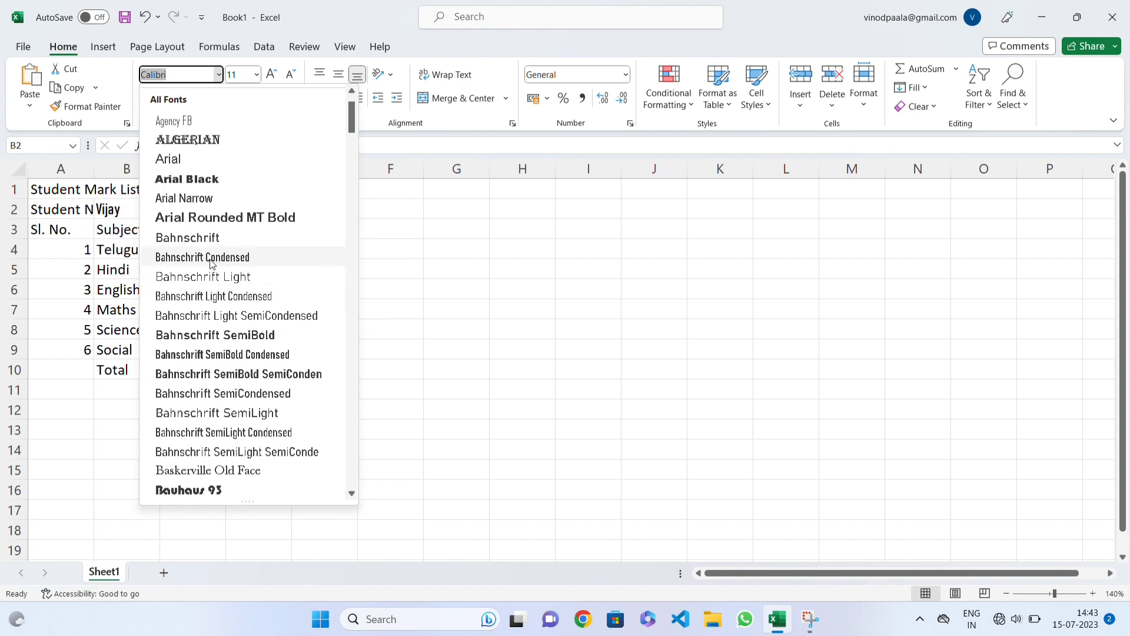
pyautogui.scroll(1, 199, 236)
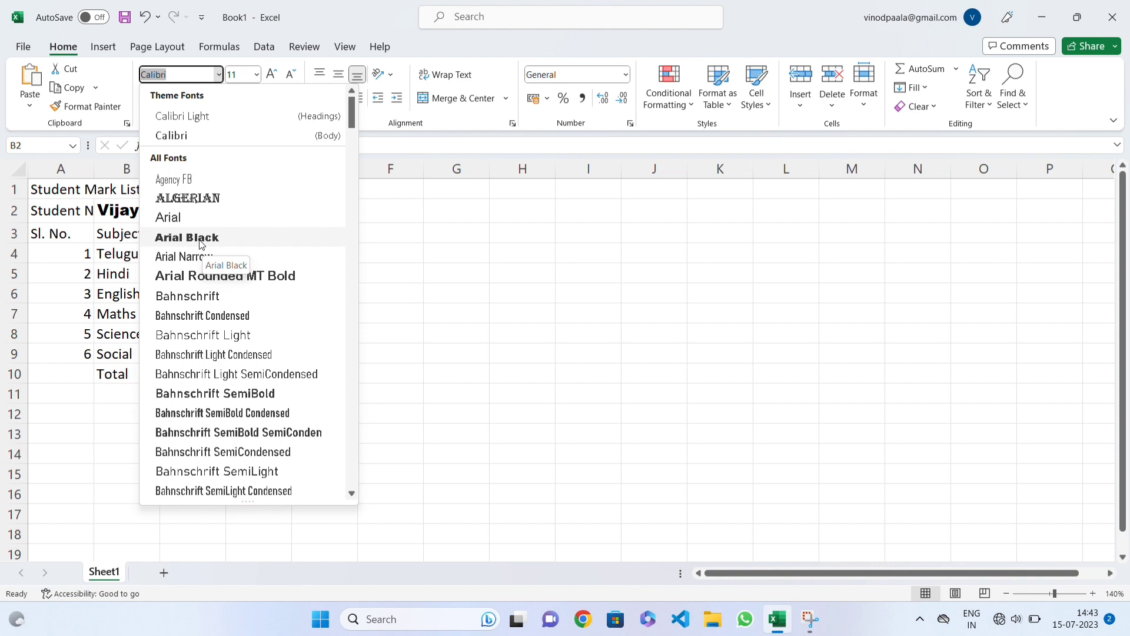
pyautogui.click(246, 135)
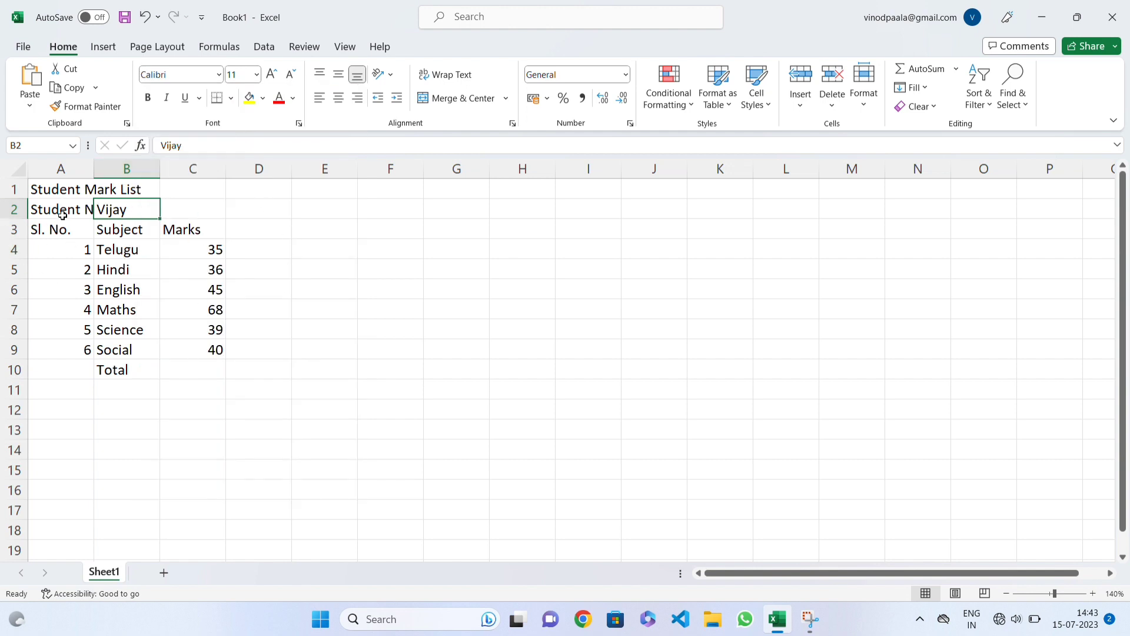
# Step: Try centre and right alignment on the "Student Mark List" title in cell A1, finishing with left alignment
pyautogui.moveTo(65, 192)
pyautogui.mouseDown()
pyautogui.moveTo(217, 188)
pyautogui.moveTo(61, 187)
pyautogui.moveTo(101, 189)
pyautogui.moveTo(69, 190)
pyautogui.mouseUp()
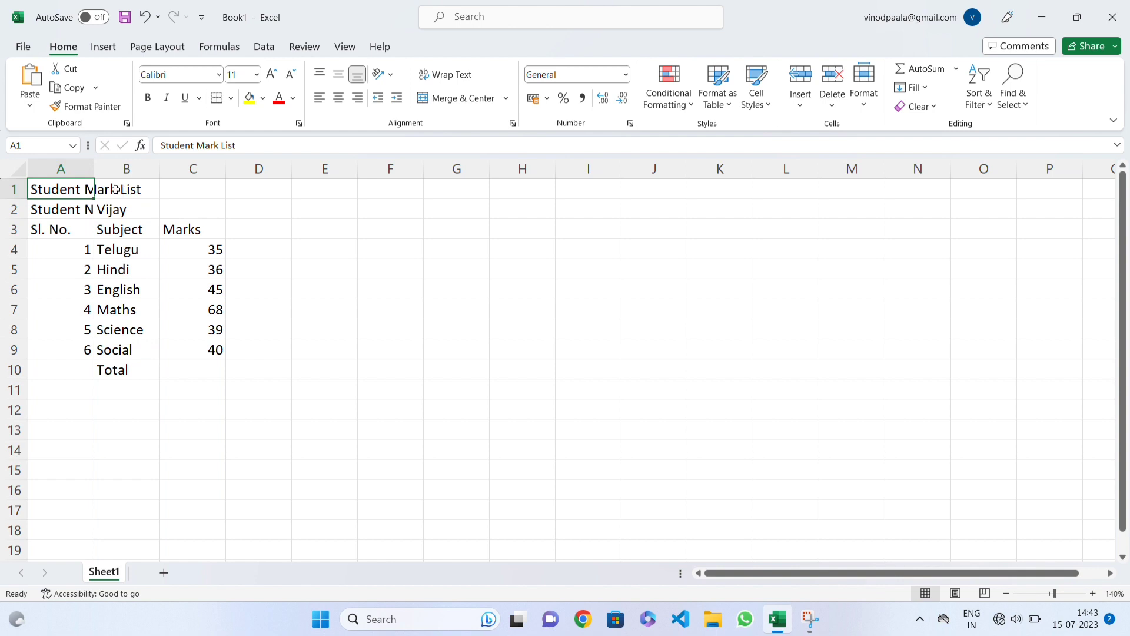
pyautogui.moveTo(69, 189); pyautogui.dragTo(211, 182)
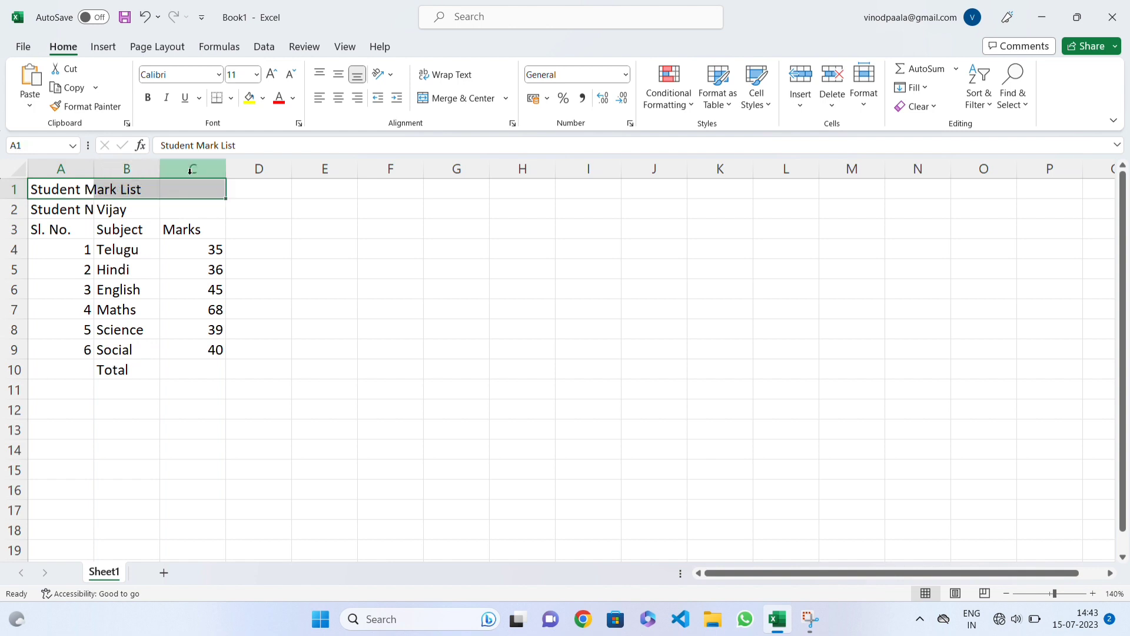
pyautogui.click(112, 189)
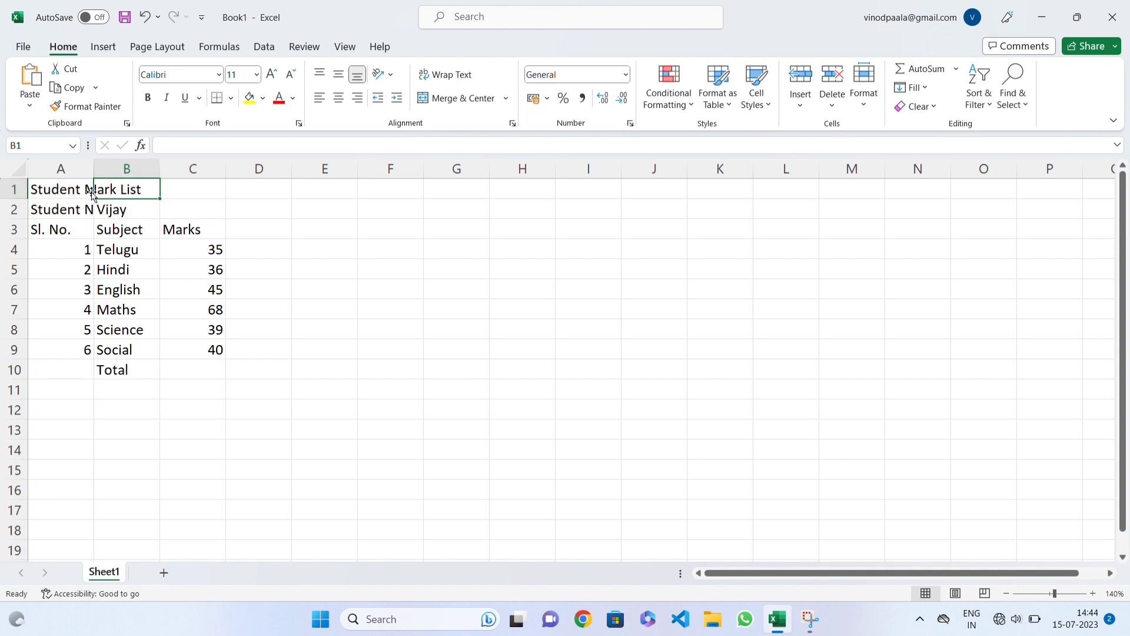
pyautogui.click(86, 188)
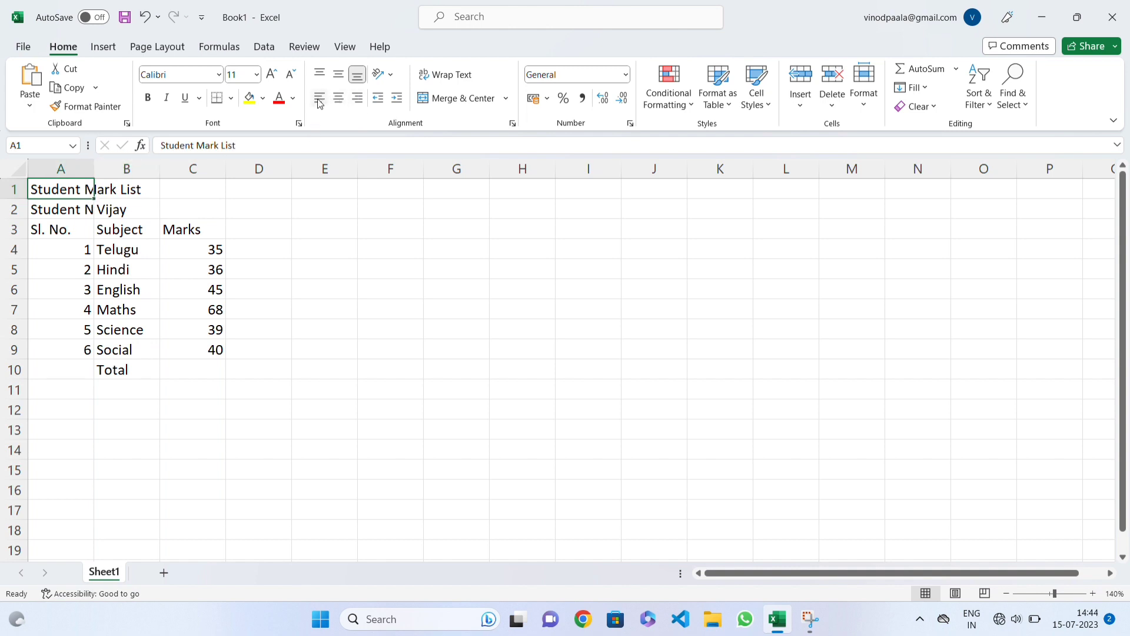
pyautogui.click(342, 100)
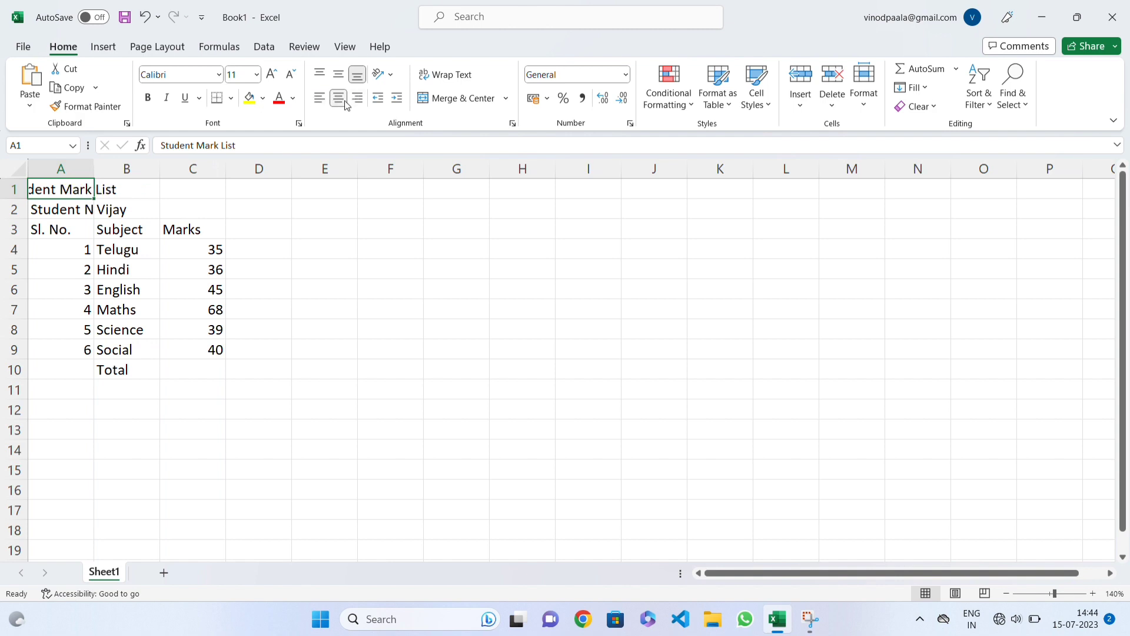
pyautogui.click(357, 100)
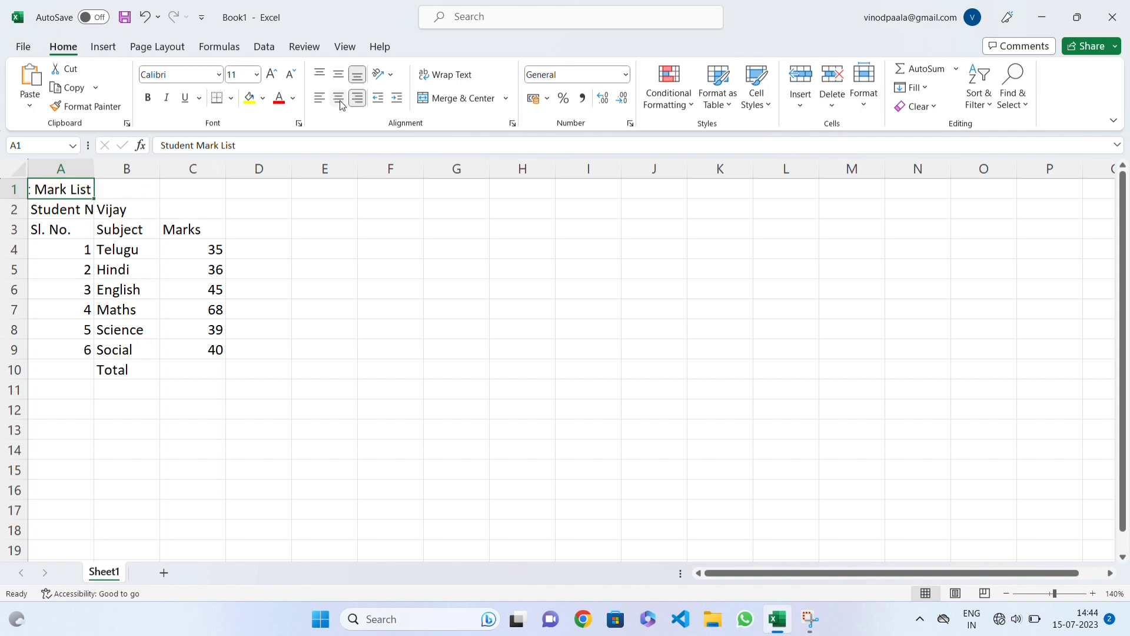
pyautogui.click(320, 100)
pyautogui.click(339, 98)
pyautogui.click(357, 98)
pyautogui.click(319, 97)
pyautogui.click(338, 98)
pyautogui.click(319, 98)
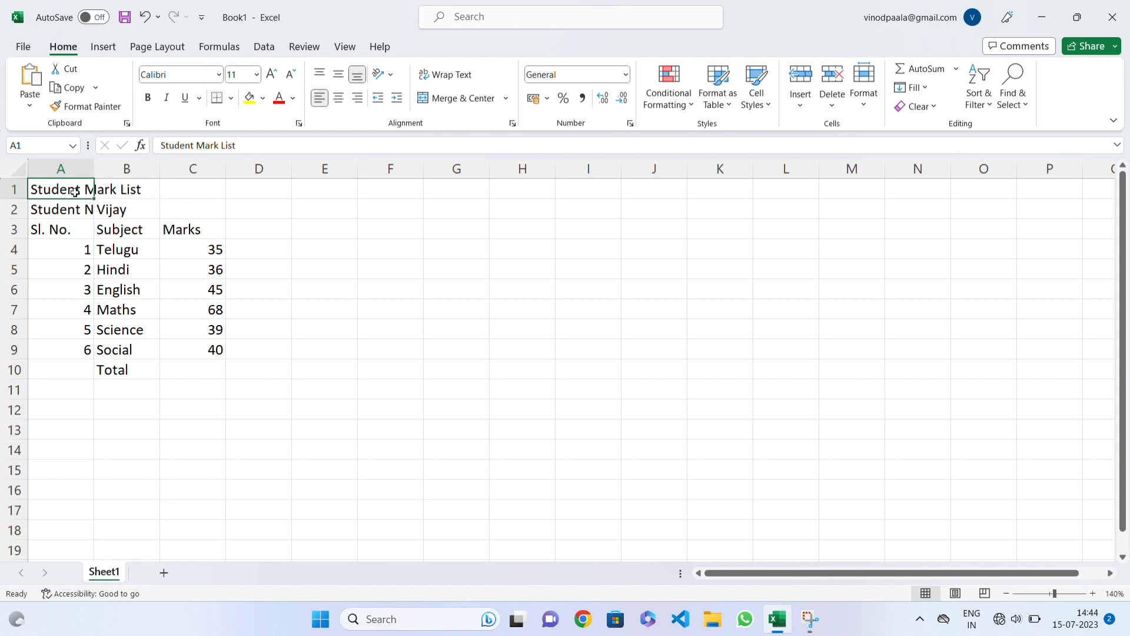
# Step: Select the title range A1:C1 and view the available merge options
pyautogui.moveTo(200, 186); pyautogui.dragTo(75, 176)
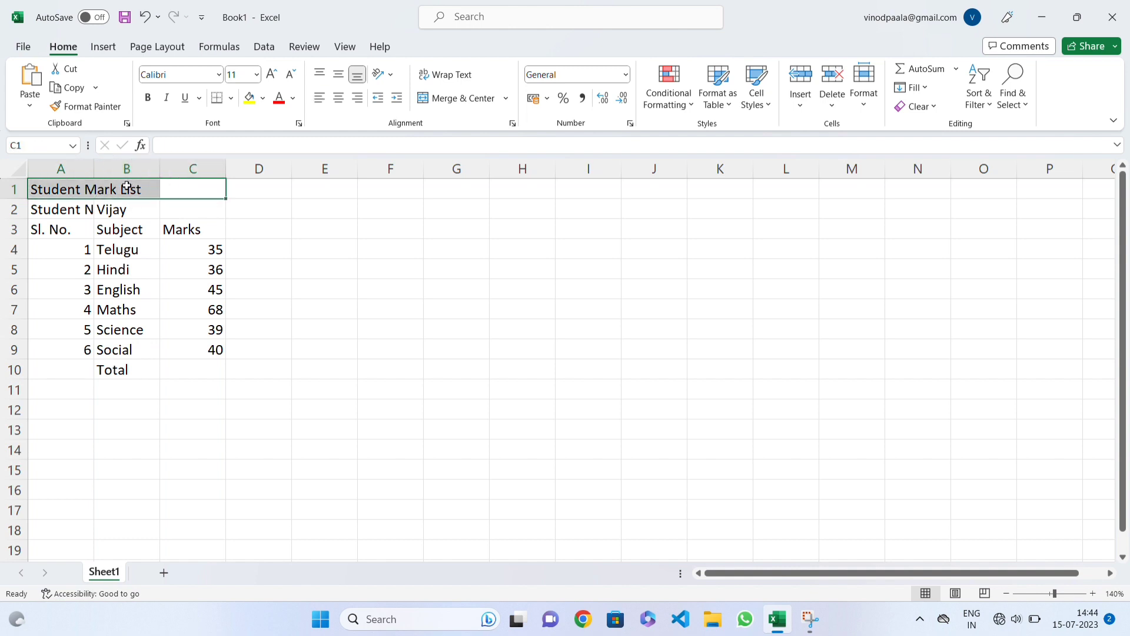
pyautogui.click(110, 212)
pyautogui.moveTo(82, 187); pyautogui.dragTo(189, 192)
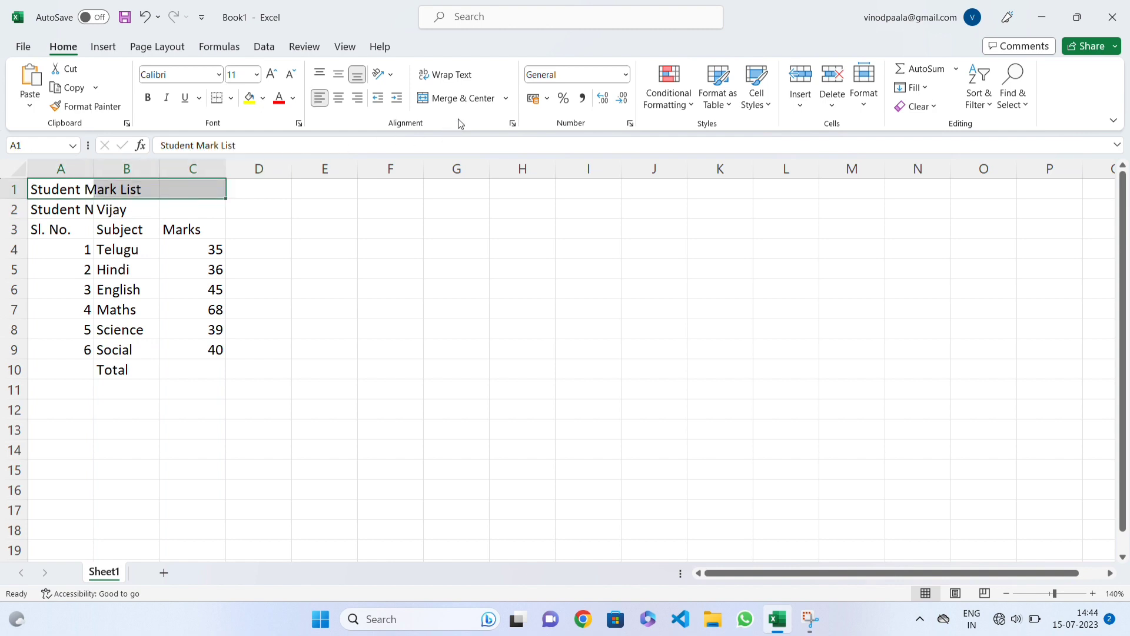
pyautogui.click(506, 97)
pyautogui.click(425, 156)
# Step: Widen column A well beyond the "Student Mark List" title and centre the title within cell A1
pyautogui.click(88, 229)
pyautogui.moveTo(95, 164); pyautogui.dragTo(268, 165)
pyautogui.click(147, 187)
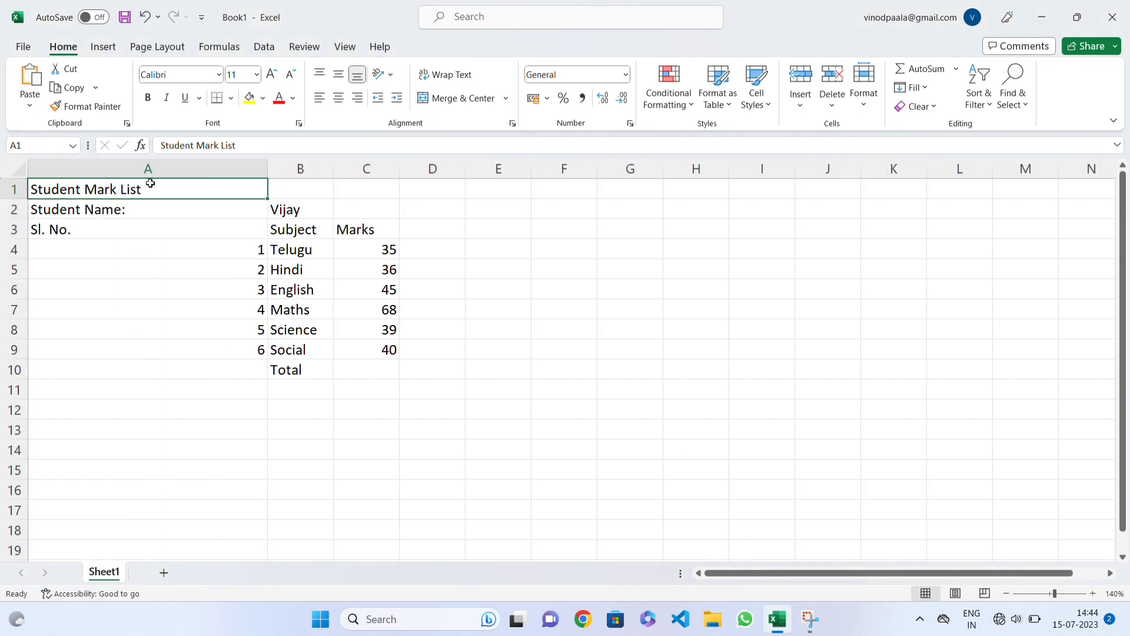
pyautogui.click(339, 97)
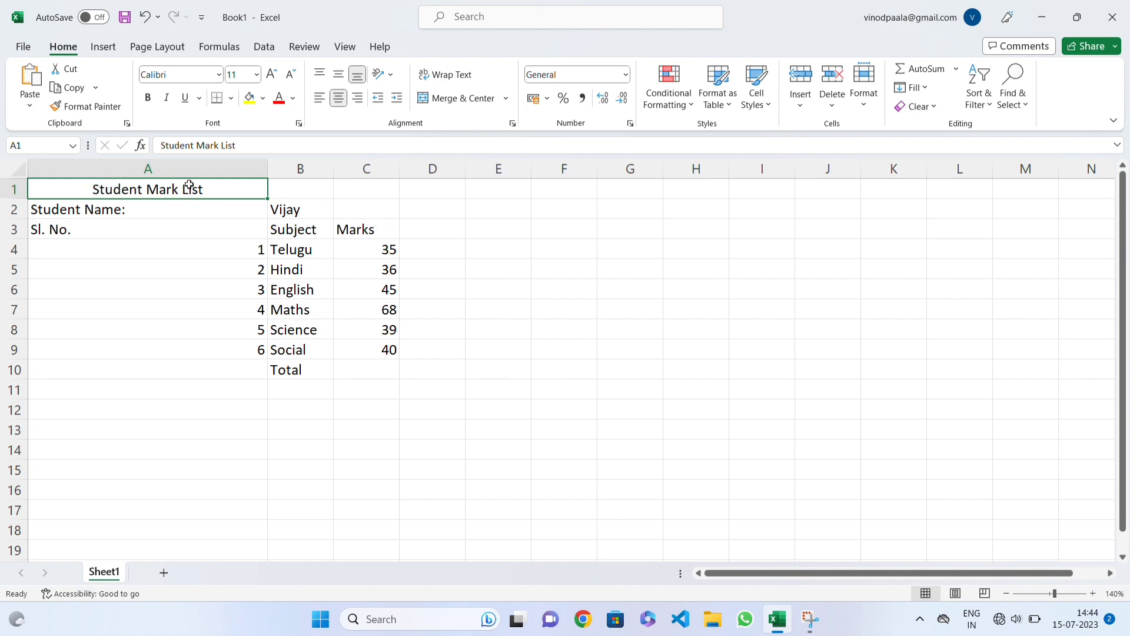
# Step: Narrow column A to about the width of the "Sl. No." heading, checking the serial number cells first
pyautogui.click(54, 229)
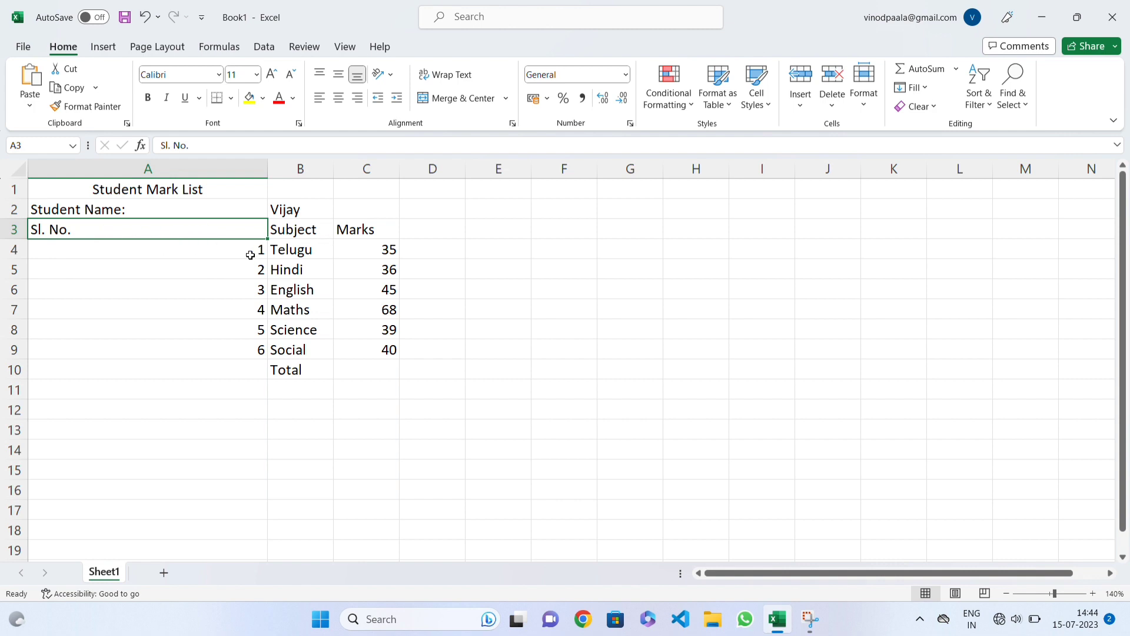
pyautogui.click(35, 254)
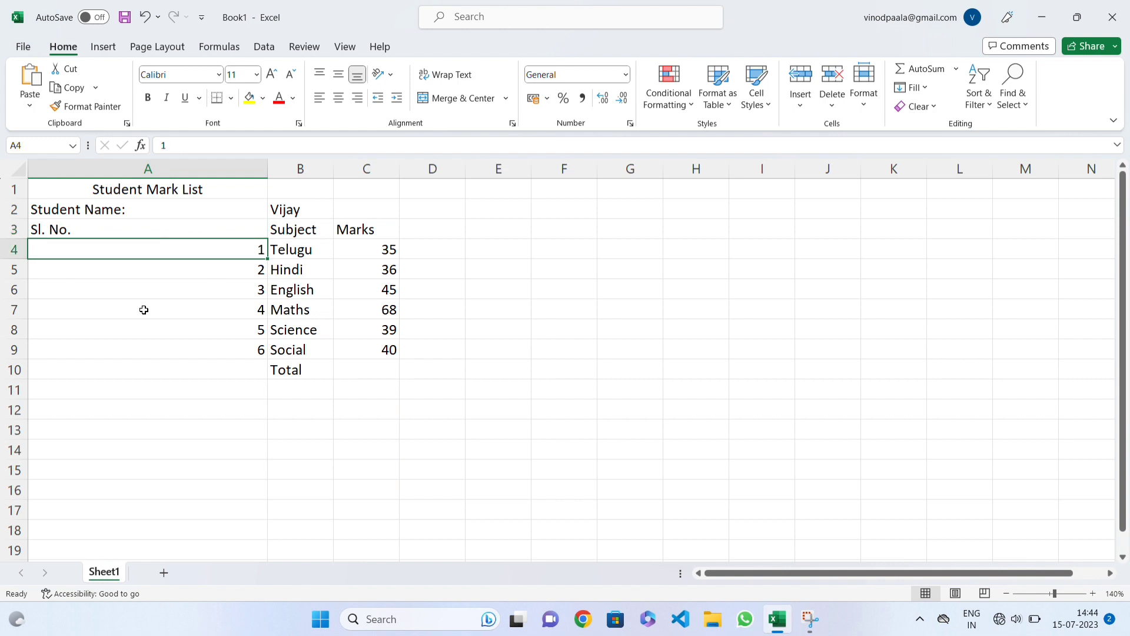
pyautogui.click(262, 268)
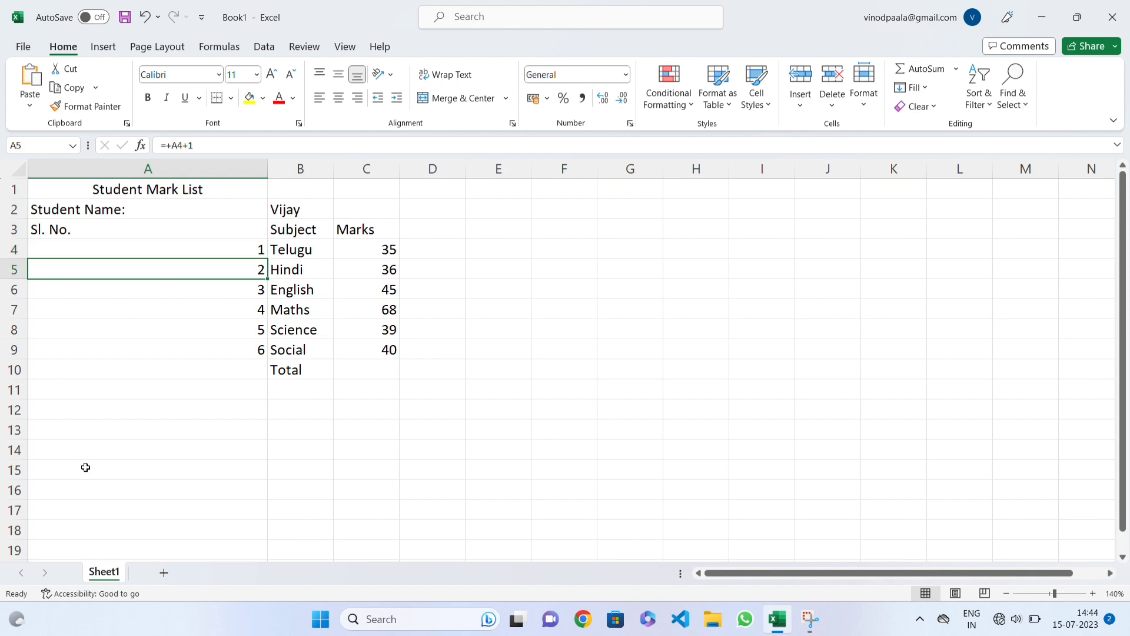
pyautogui.moveTo(268, 169); pyautogui.dragTo(132, 162)
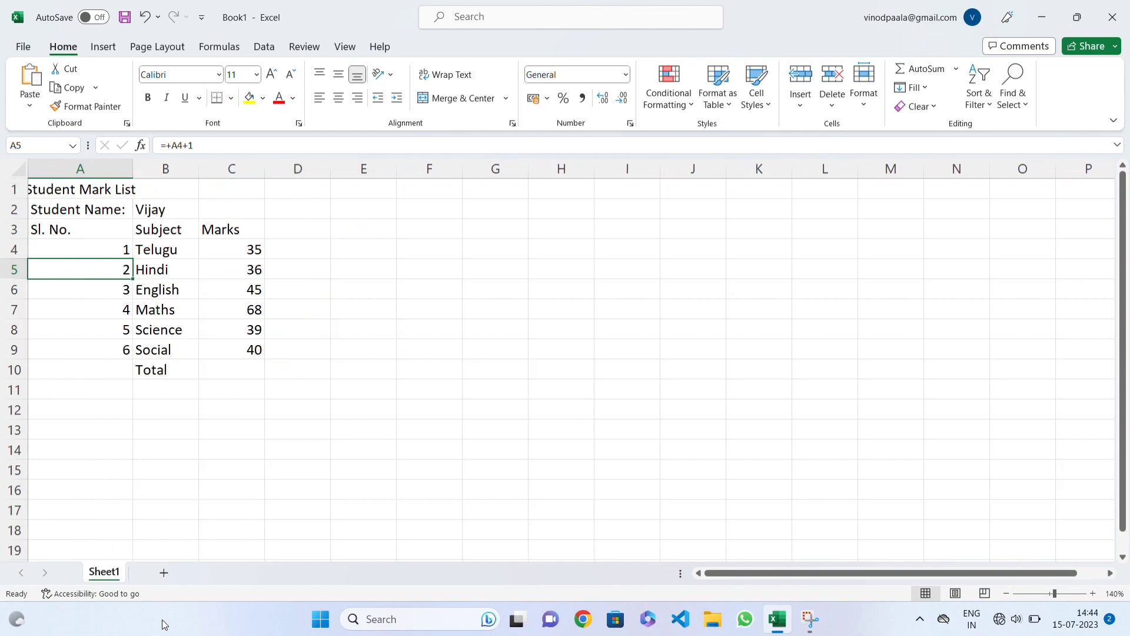
pyautogui.moveTo(135, 171); pyautogui.dragTo(203, 186)
# Step: Merge and centre the "Student Mark List" title across A1:C1 and try the Merge Across option on it
pyautogui.click(53, 190)
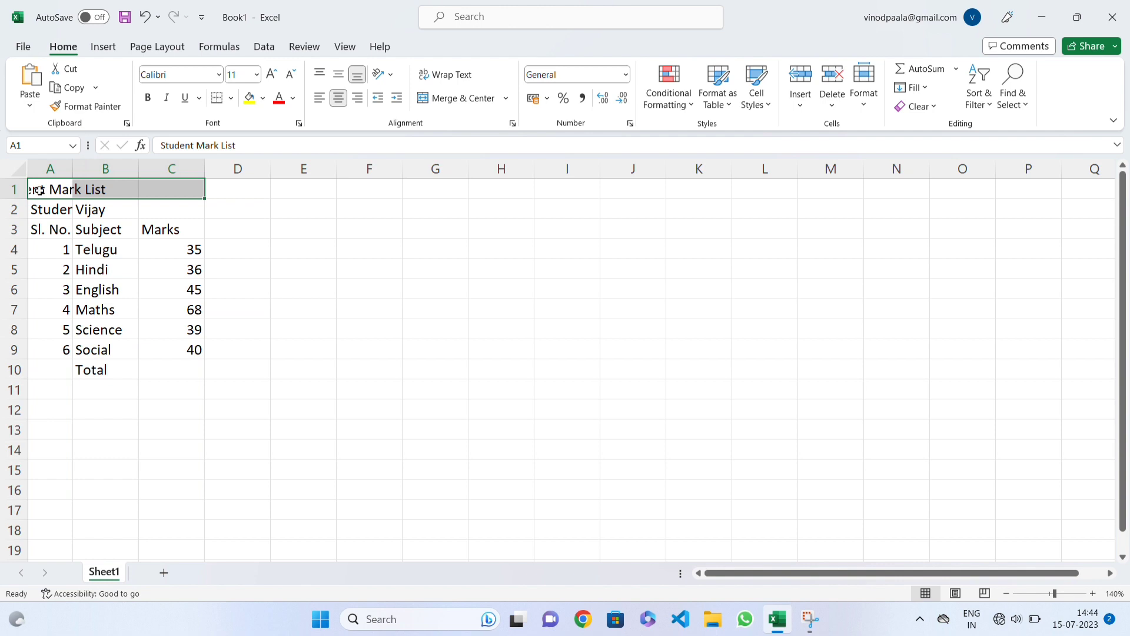
pyautogui.moveTo(38, 190); pyautogui.dragTo(183, 188)
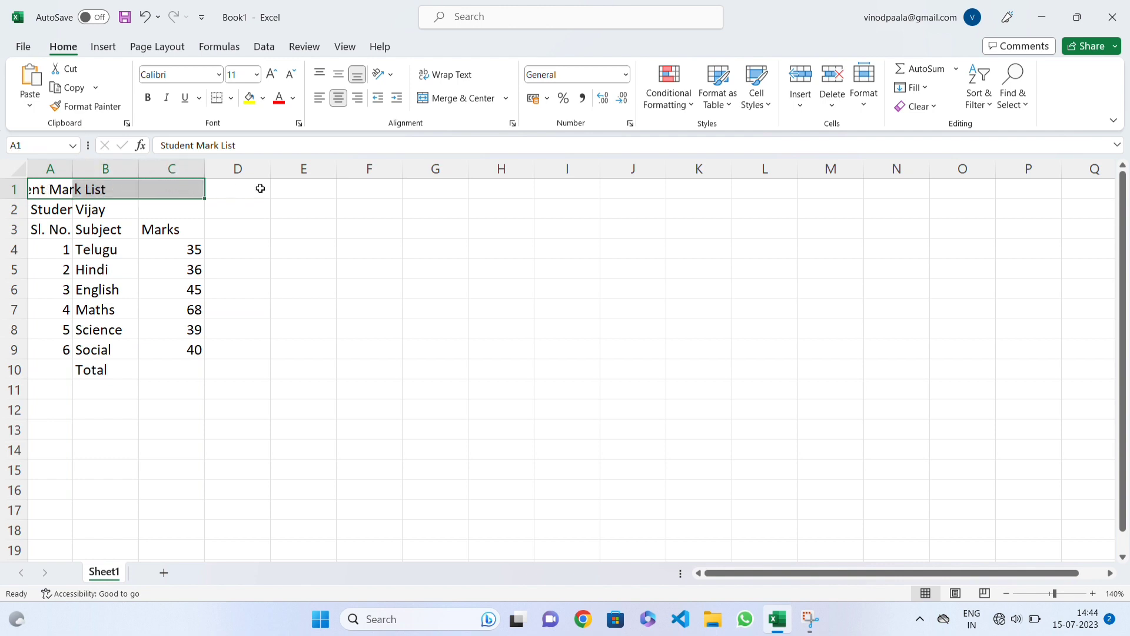
pyautogui.click(462, 99)
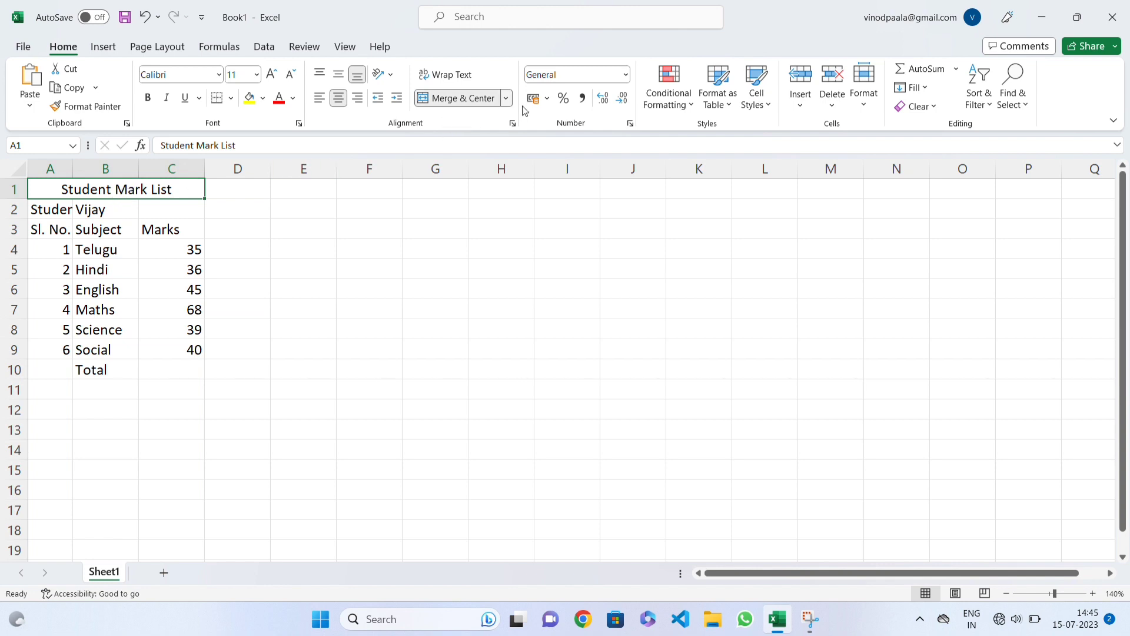
pyautogui.click(506, 99)
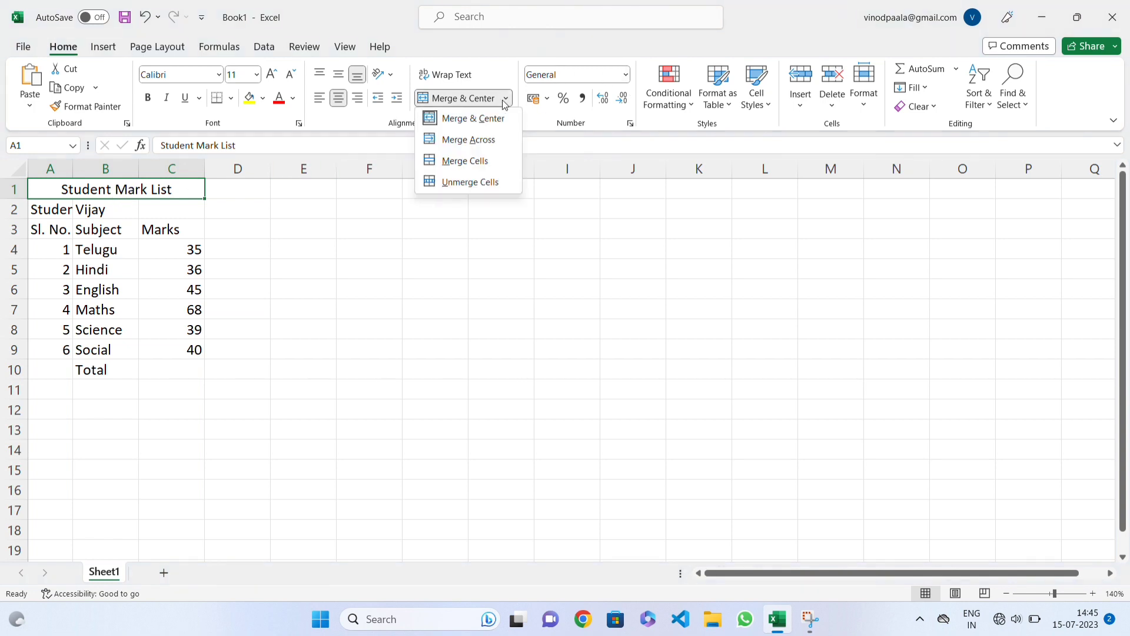
pyautogui.click(468, 143)
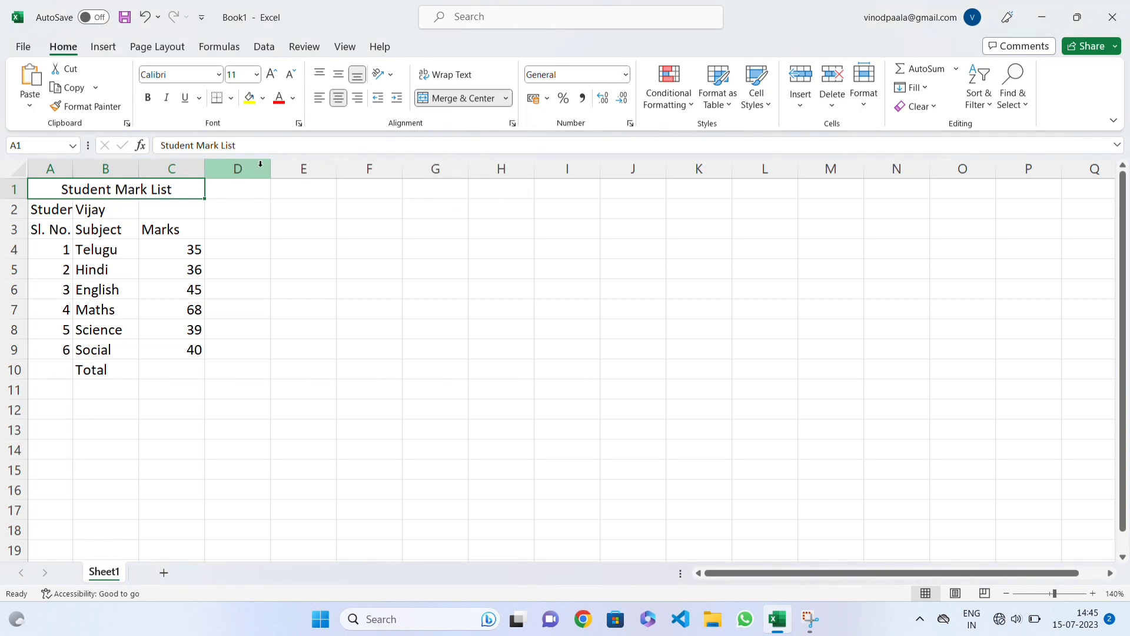
# Step: Unmerge the title cells A1:C1 and check the separated cells in the first two rows
pyautogui.click(447, 99)
pyautogui.click(161, 206)
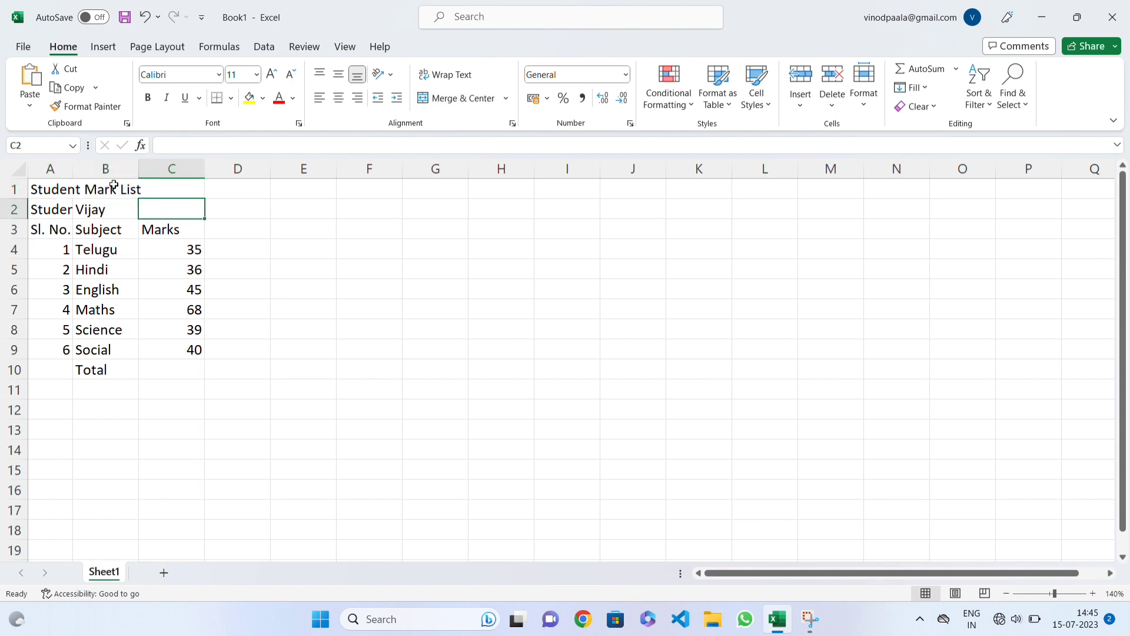
pyautogui.click(217, 184)
pyautogui.click(172, 194)
# Step: Merge A1:C1 with Merge Across and centre the "Student Mark List" title in the merged cell
pyautogui.moveTo(53, 187); pyautogui.dragTo(179, 182)
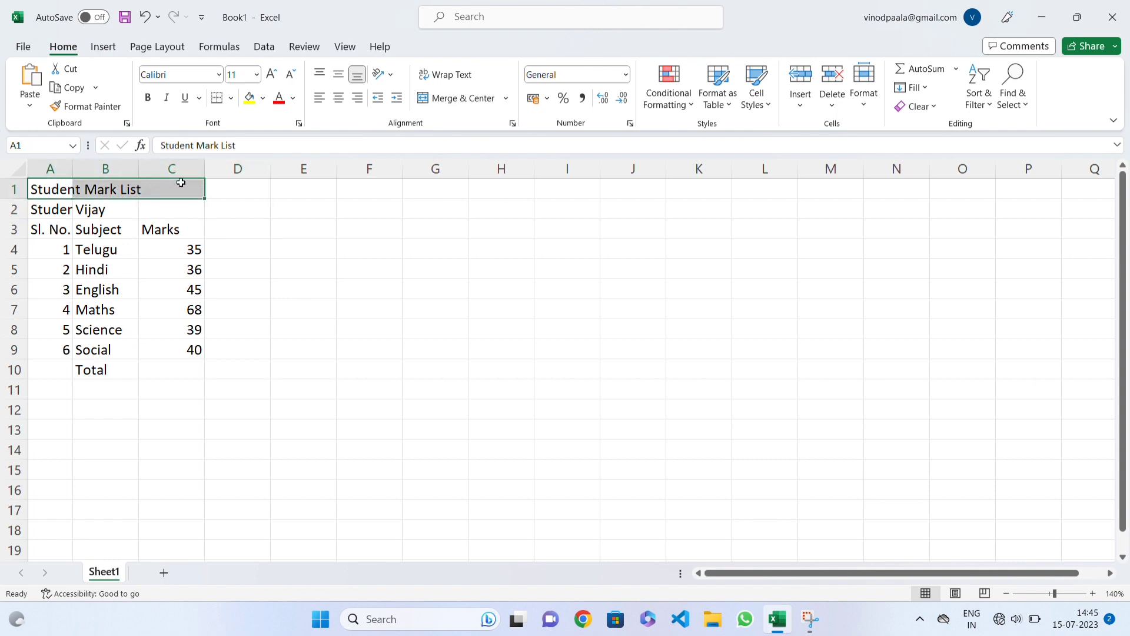
pyautogui.click(505, 98)
pyautogui.click(469, 140)
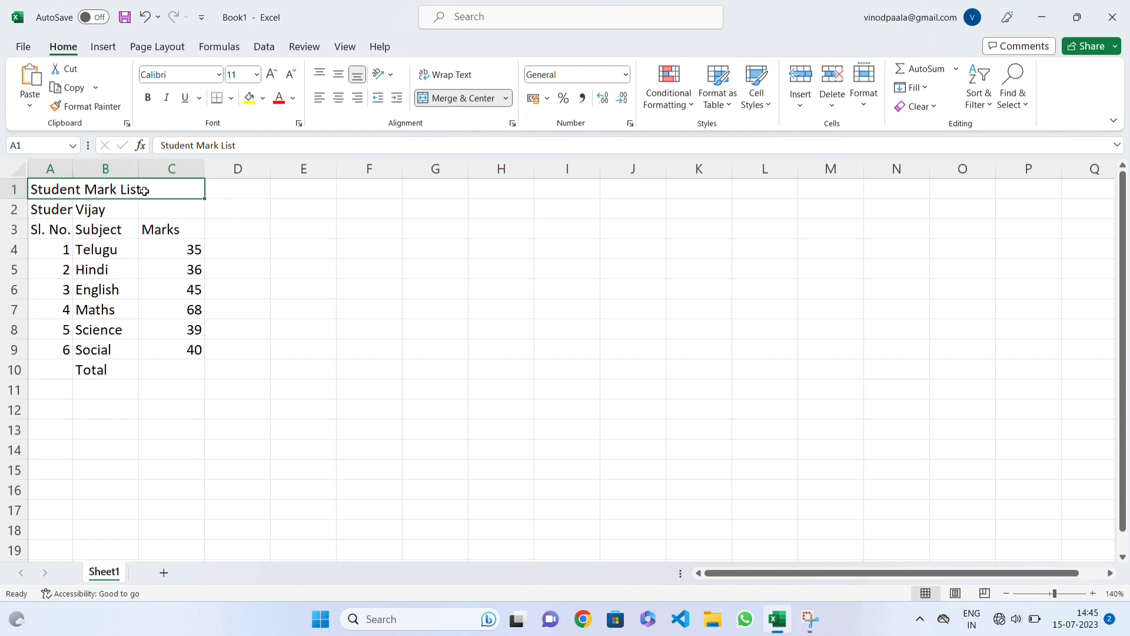
pyautogui.click(139, 222)
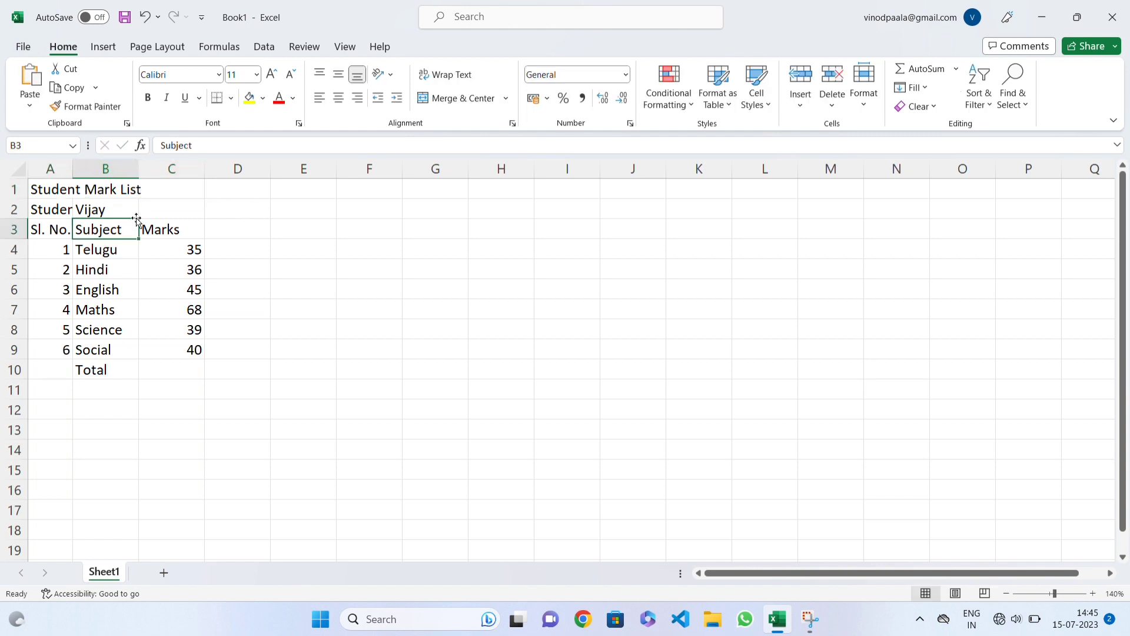
pyautogui.click(140, 196)
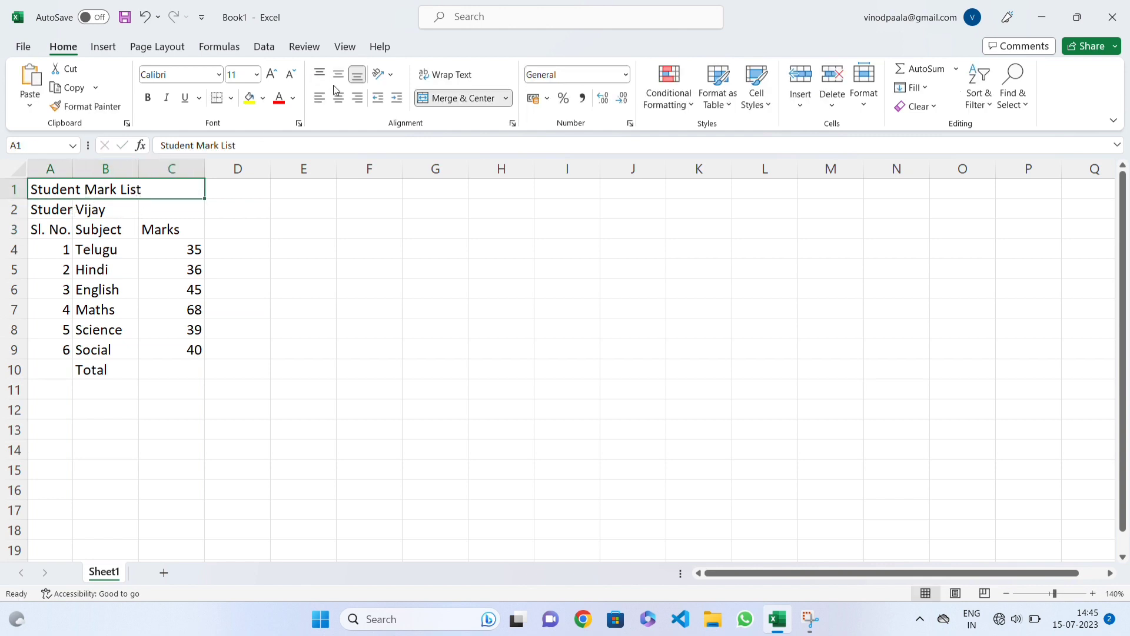
pyautogui.click(340, 99)
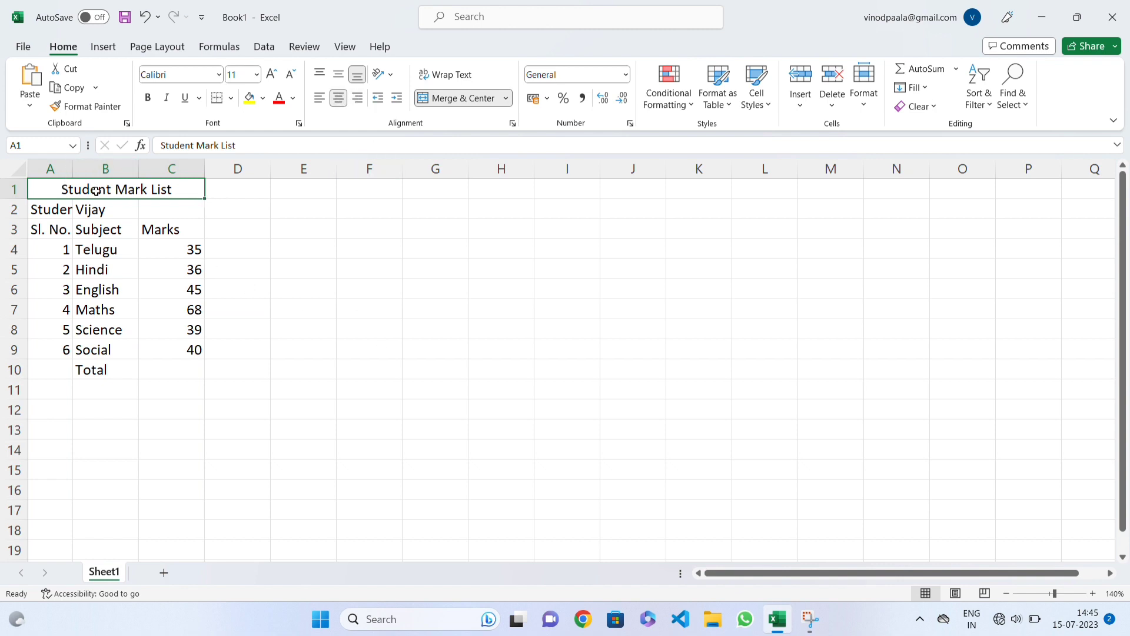
# Step: Examine the full text of the cut-off "Student Name:" label in cell A2
pyautogui.click(66, 208)
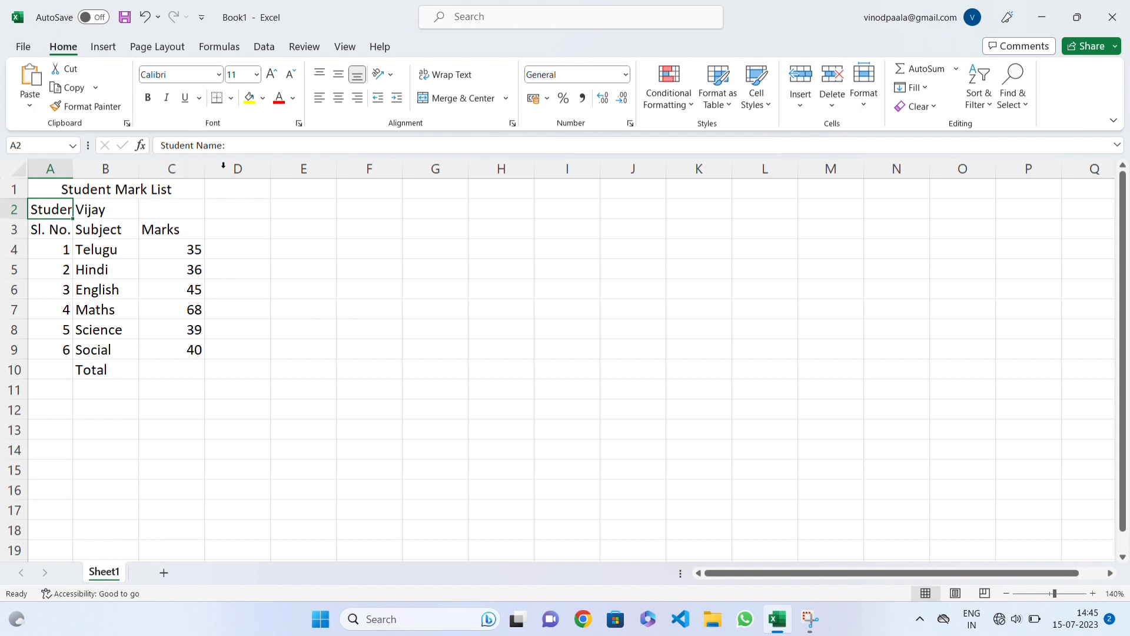
pyautogui.moveTo(226, 146); pyautogui.dragTo(148, 145)
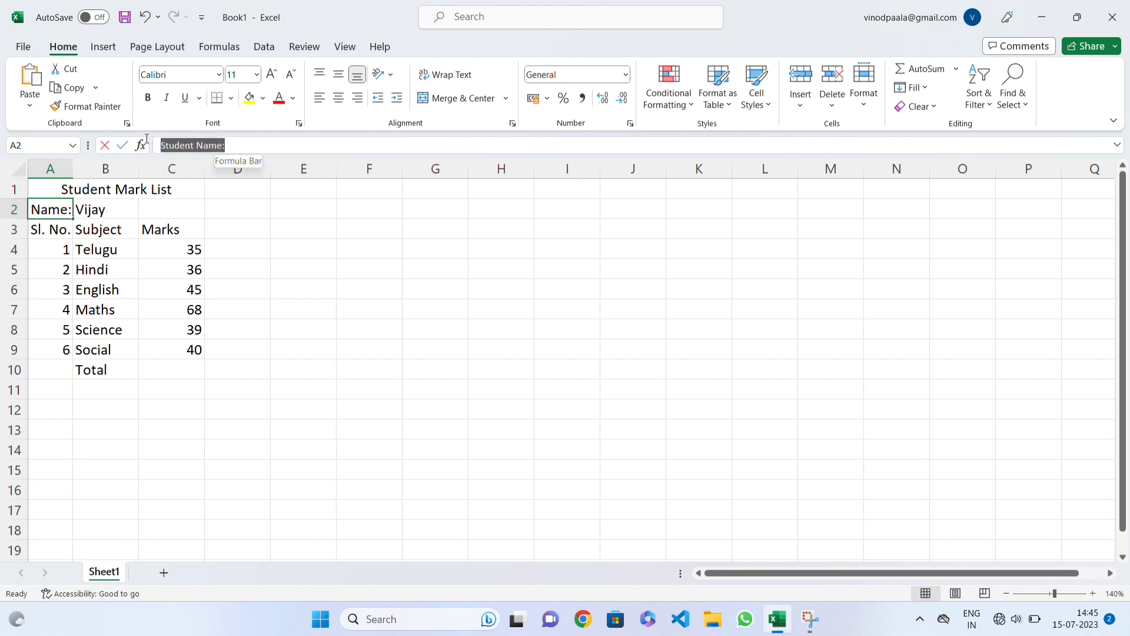
pyautogui.doubleClick(59, 212)
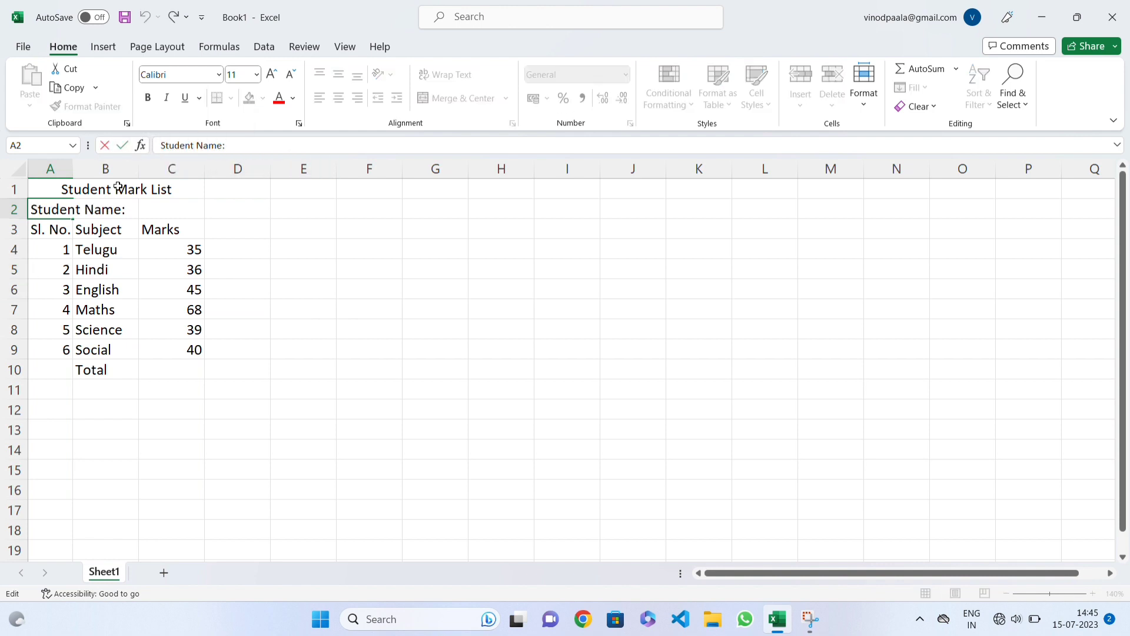
pyautogui.click(134, 250)
# Step: Widen column A to fit the whole "Student Name:" label and narrow it again to suit the serial numbers
pyautogui.click(62, 209)
pyautogui.moveTo(73, 170); pyautogui.dragTo(133, 170)
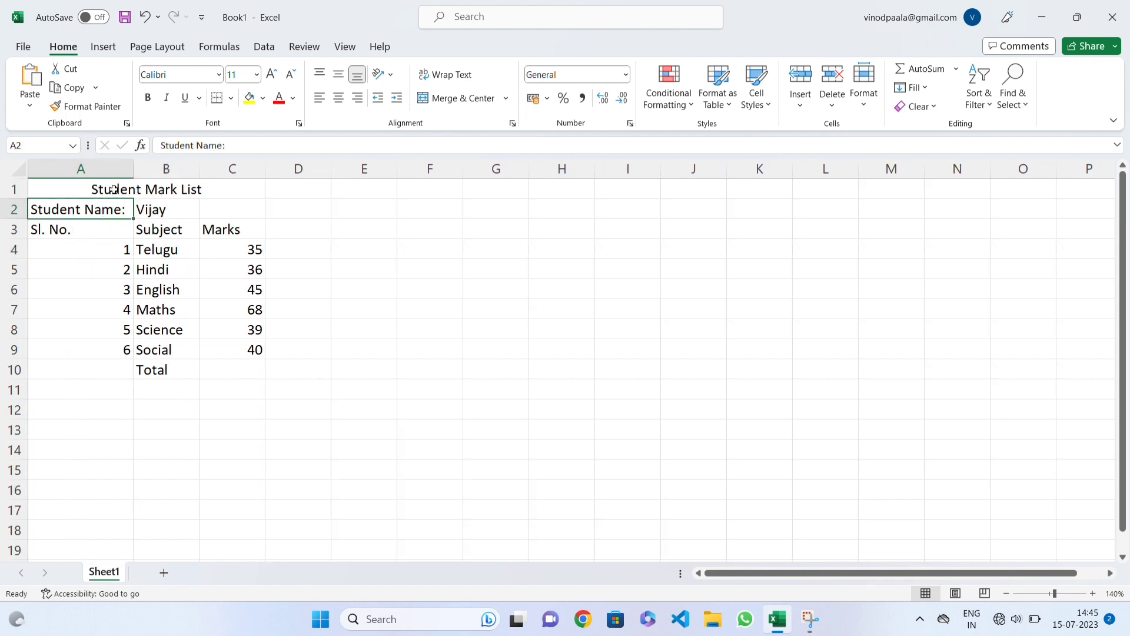
pyautogui.moveTo(134, 170); pyautogui.dragTo(85, 168)
# Step: Move the student's name from cell B2 to cell C2 to free the space beside the "Student Name:" label
pyautogui.click(112, 213)
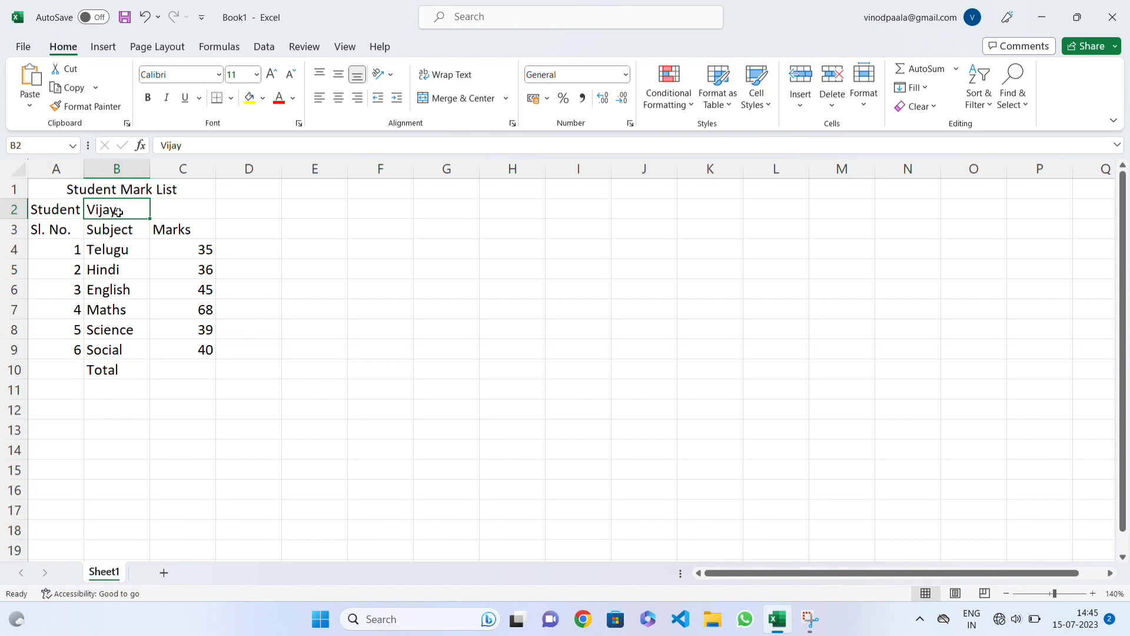
pyautogui.moveTo(60, 207); pyautogui.dragTo(127, 203)
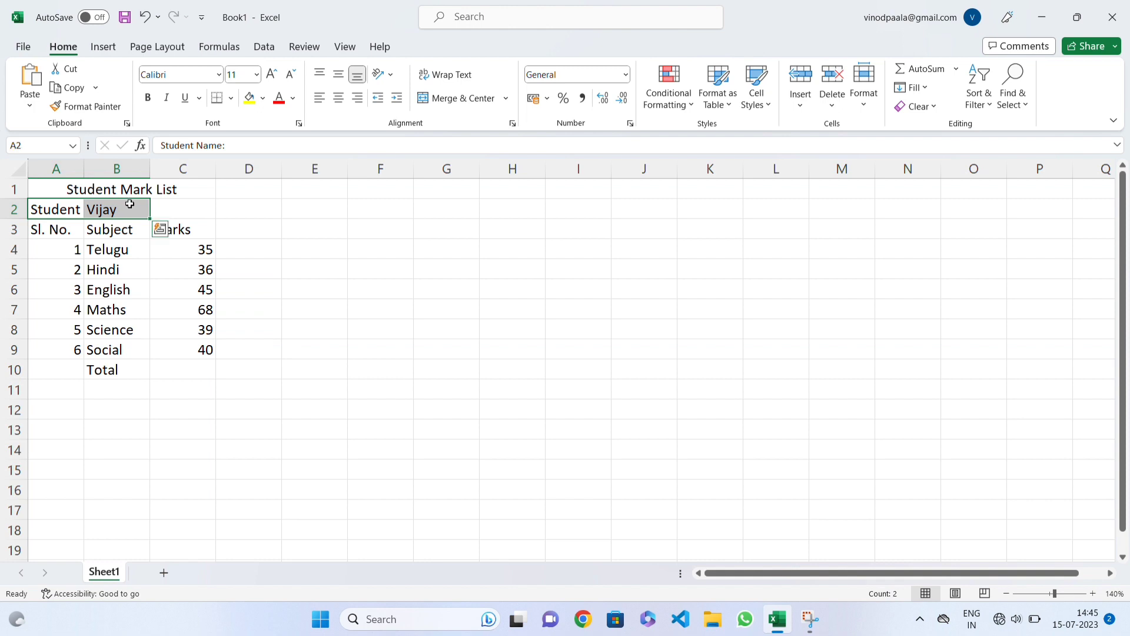
pyautogui.click(105, 225)
pyautogui.click(115, 212)
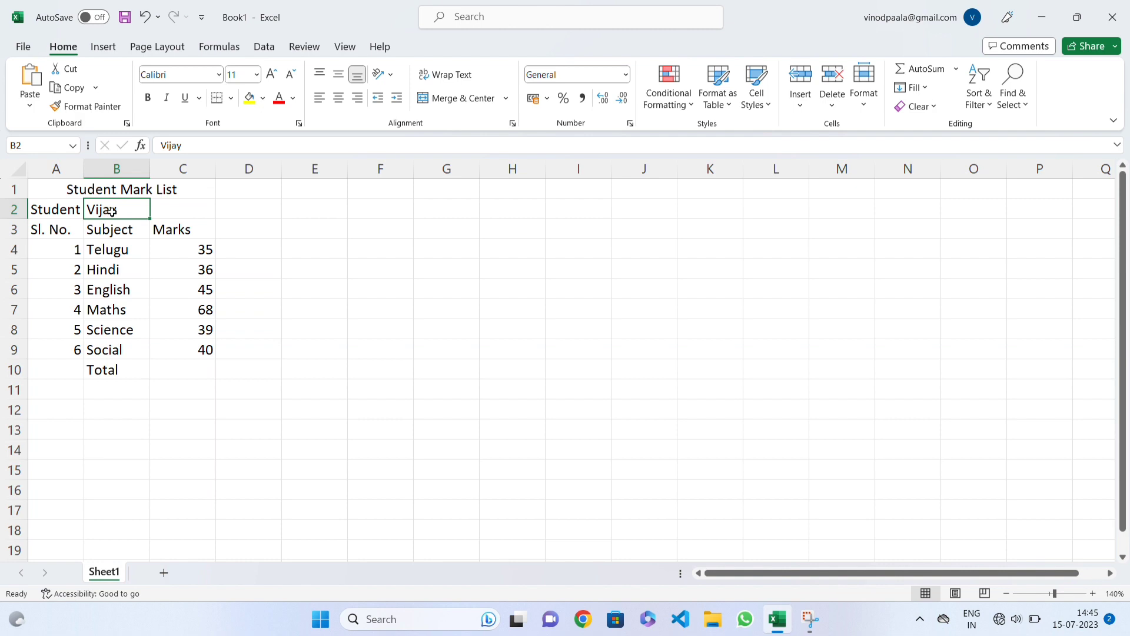
pyautogui.click(115, 230)
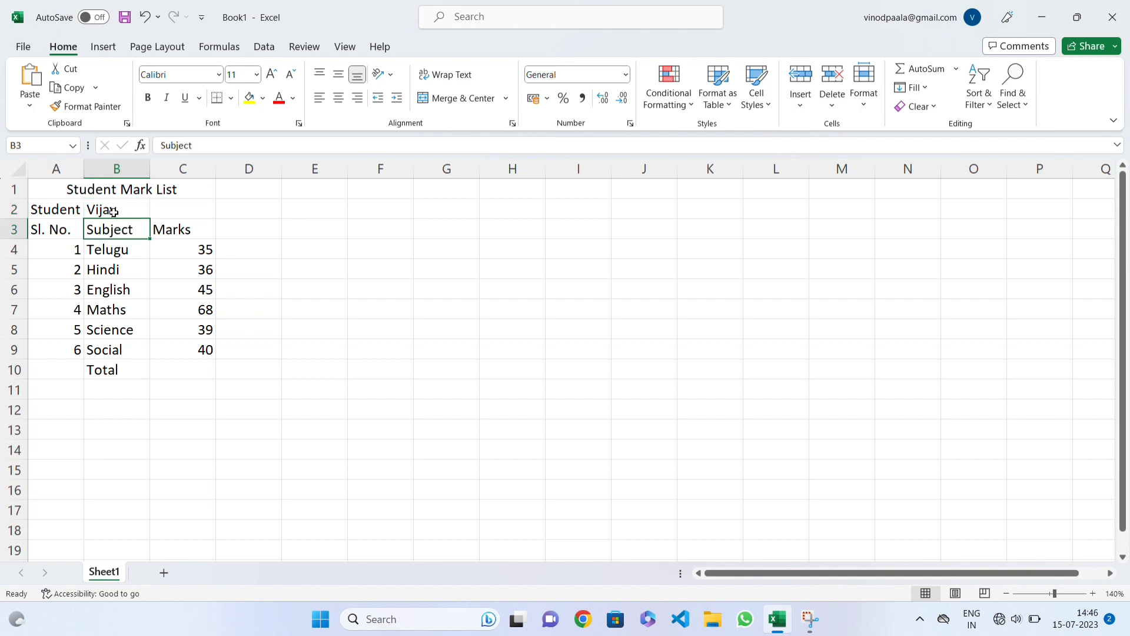
pyautogui.click(111, 210)
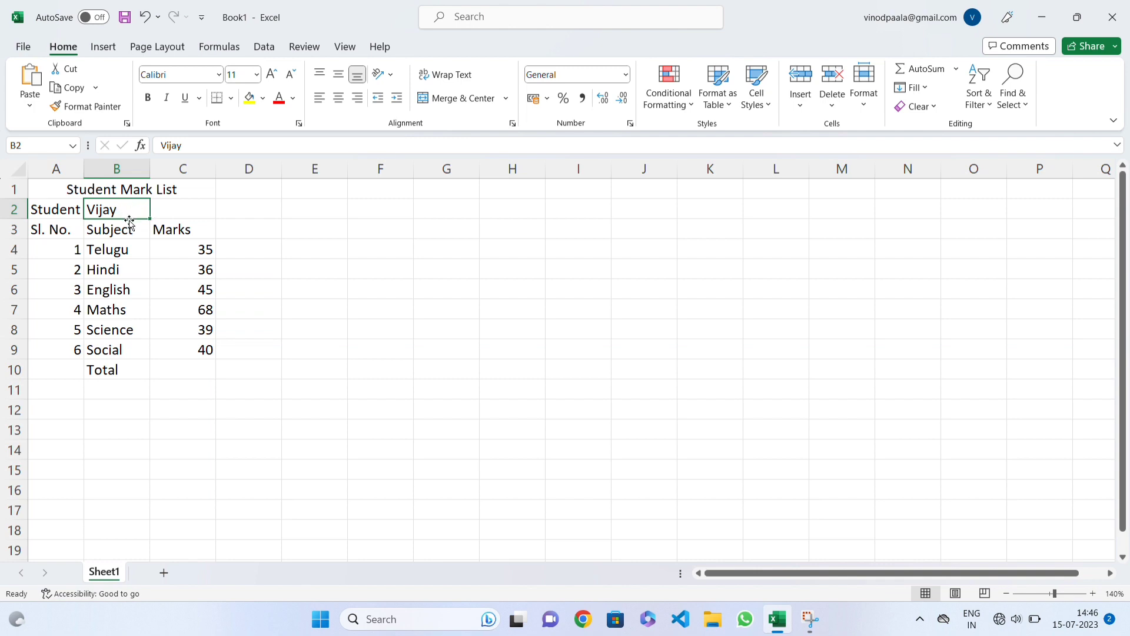
pyautogui.moveTo(129, 220); pyautogui.dragTo(179, 208)
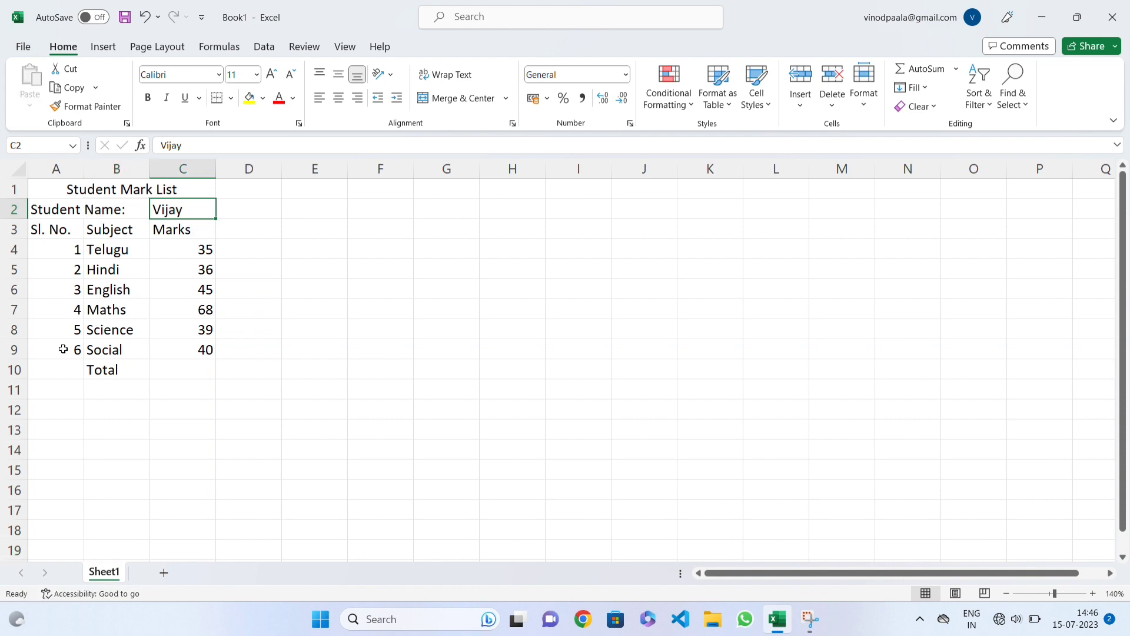
# Step: Merge and centre the "Student Name:" label across cells A2:B2
pyautogui.moveTo(59, 212); pyautogui.dragTo(110, 211)
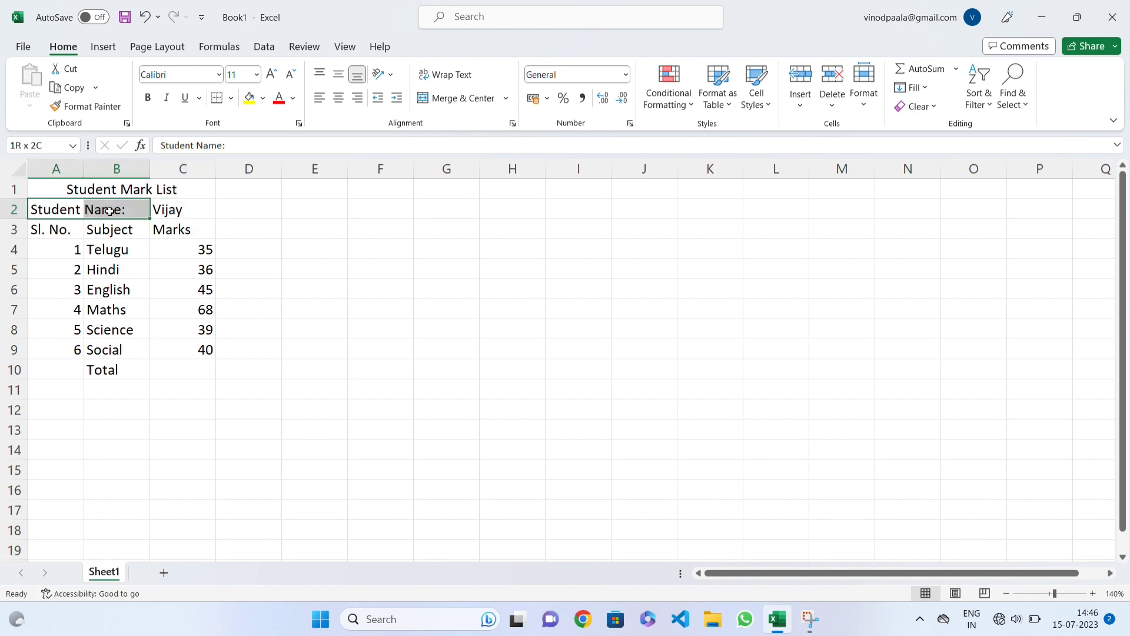
pyautogui.click(433, 97)
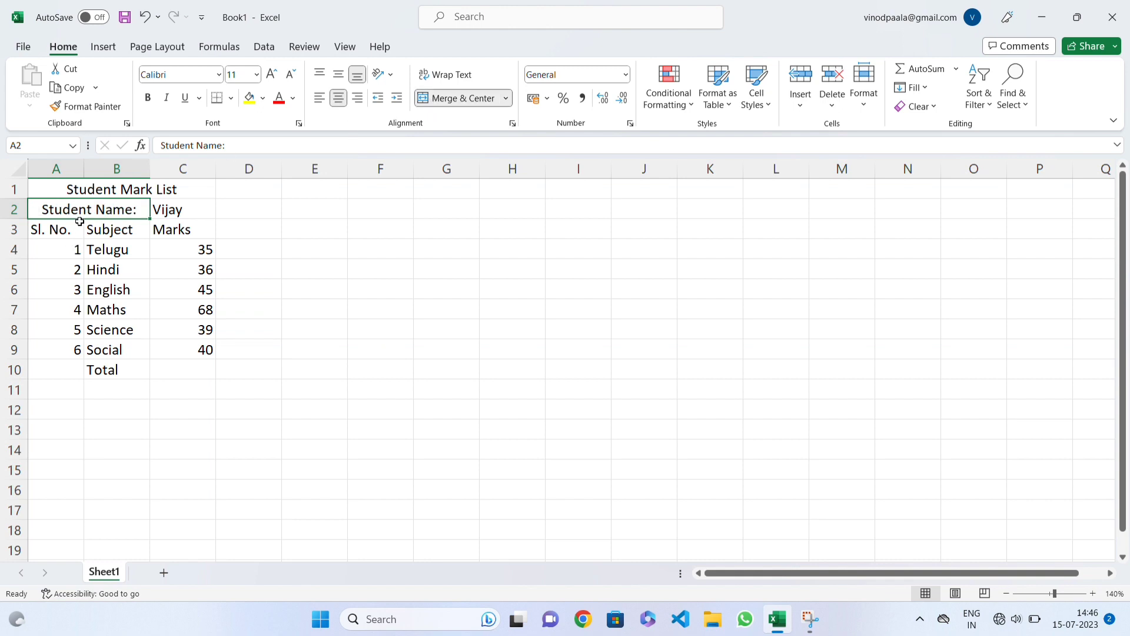
pyautogui.click(166, 236)
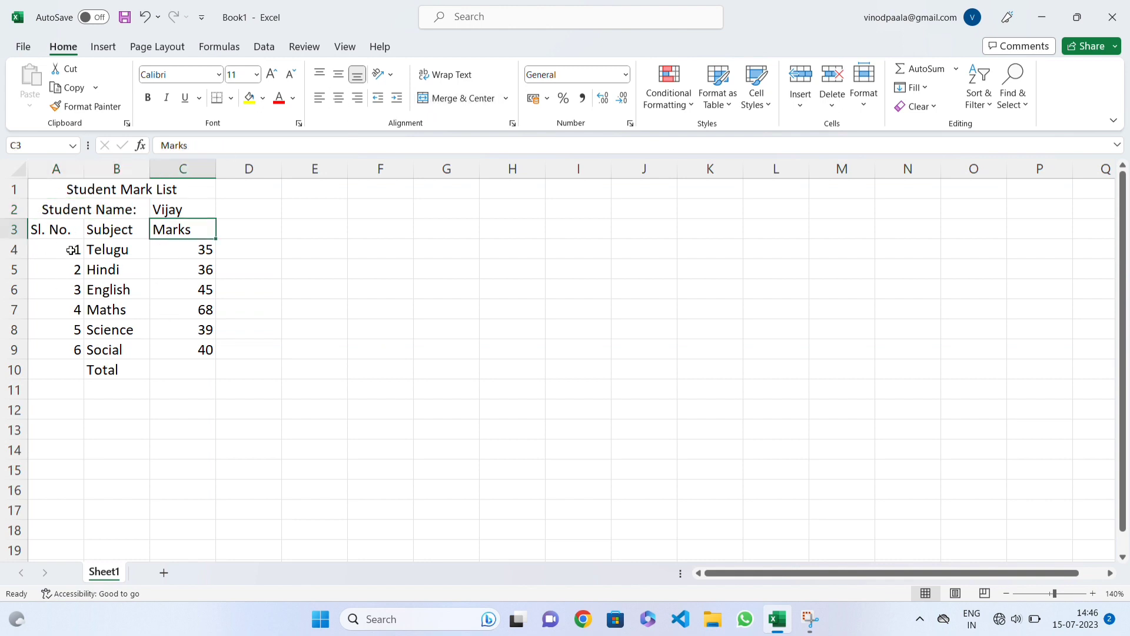
# Step: Centre the "Sl. No." heading and serial numbers in A3:A9 and autofit the width of column A
pyautogui.moveTo(66, 229); pyautogui.dragTo(69, 349)
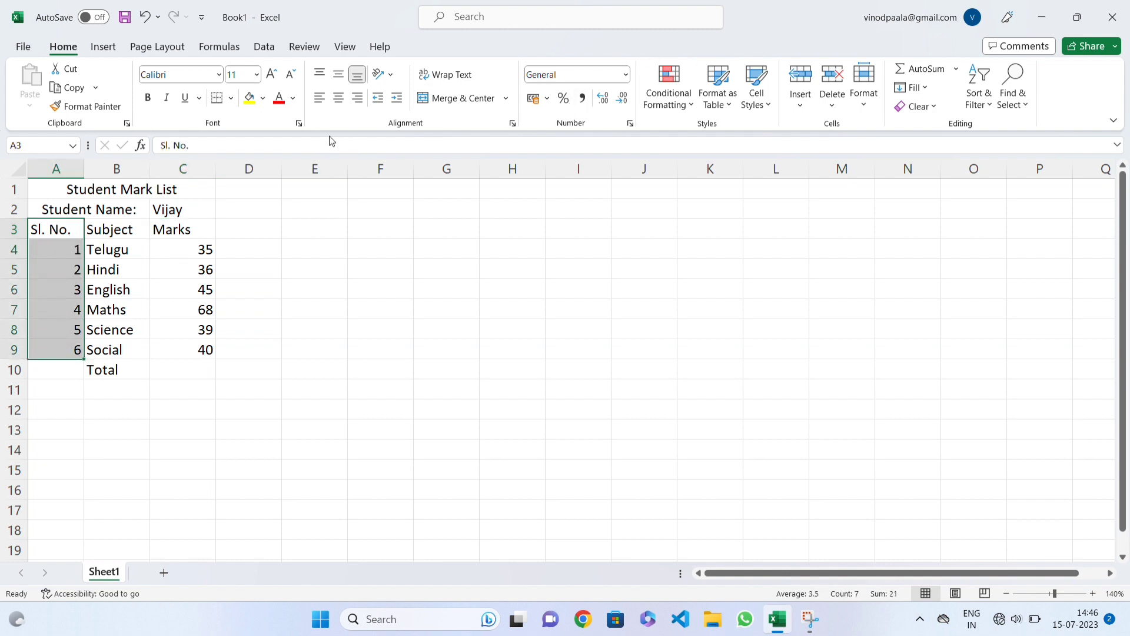
pyautogui.click(338, 98)
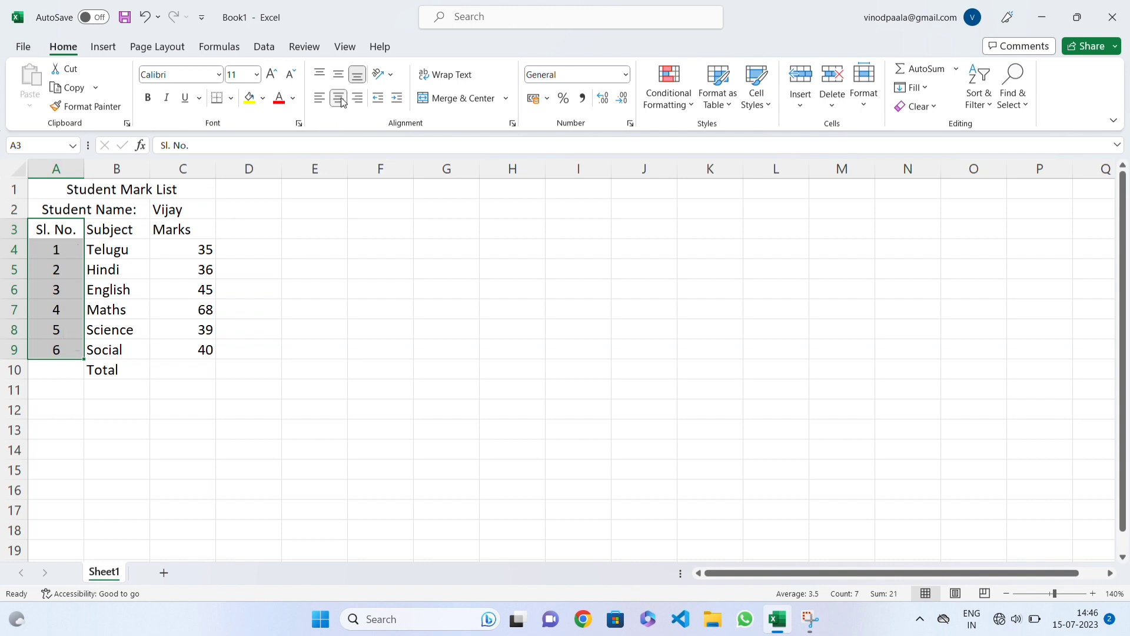
pyautogui.doubleClick(84, 169)
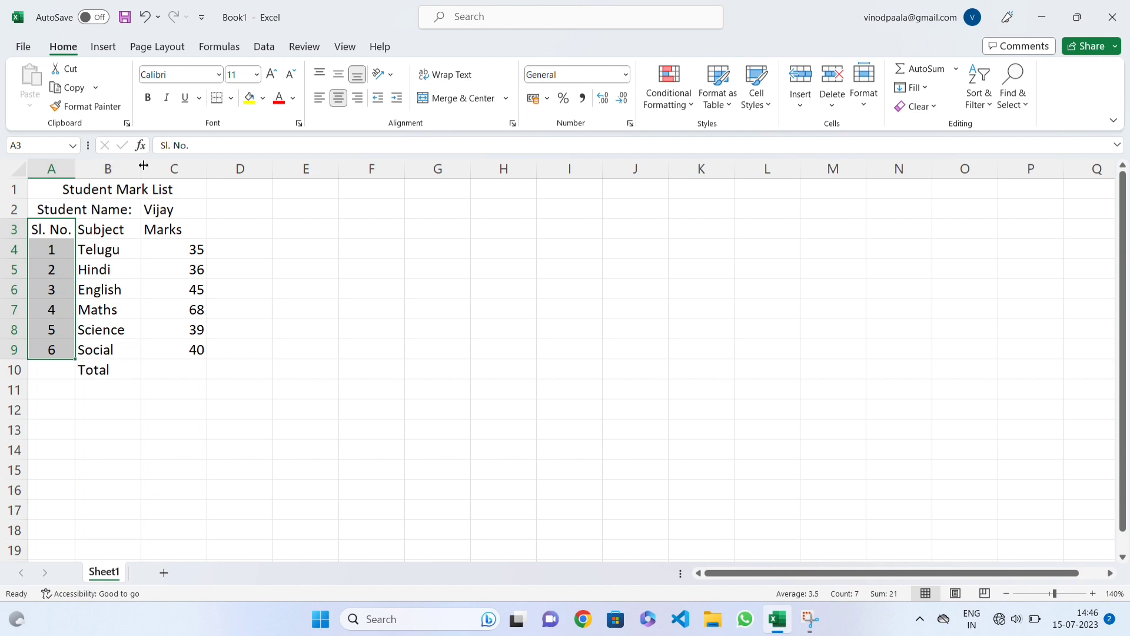
pyautogui.click(116, 229)
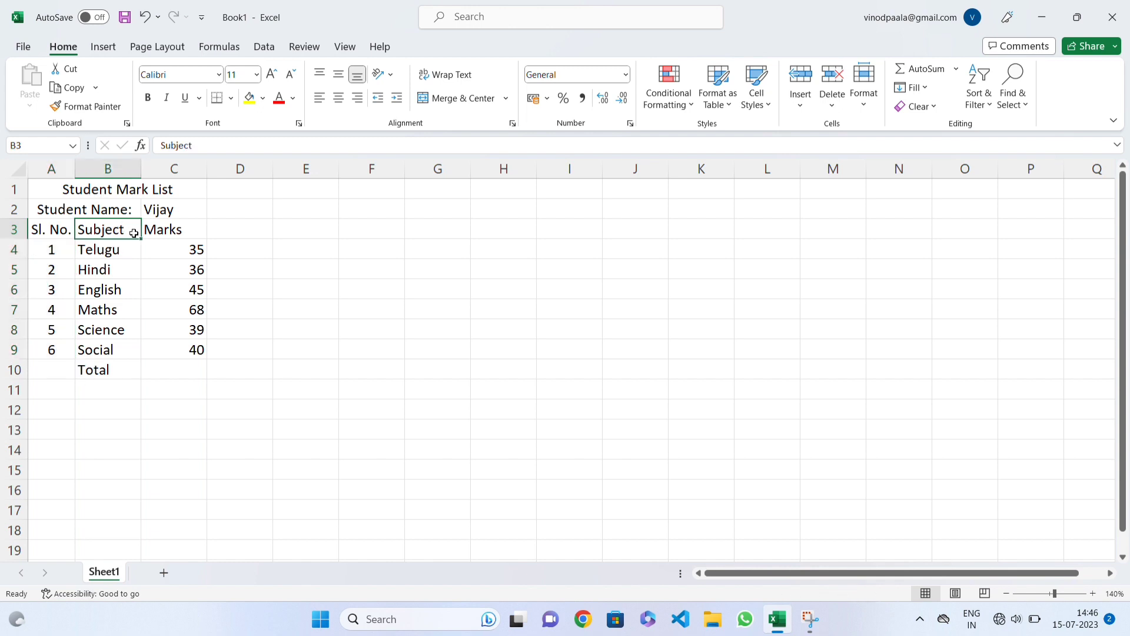
# Step: Enter the sample text "jakslfjlajfkljflkjfklds" in cell E7 and autofit the width of column E
pyautogui.click(301, 308)
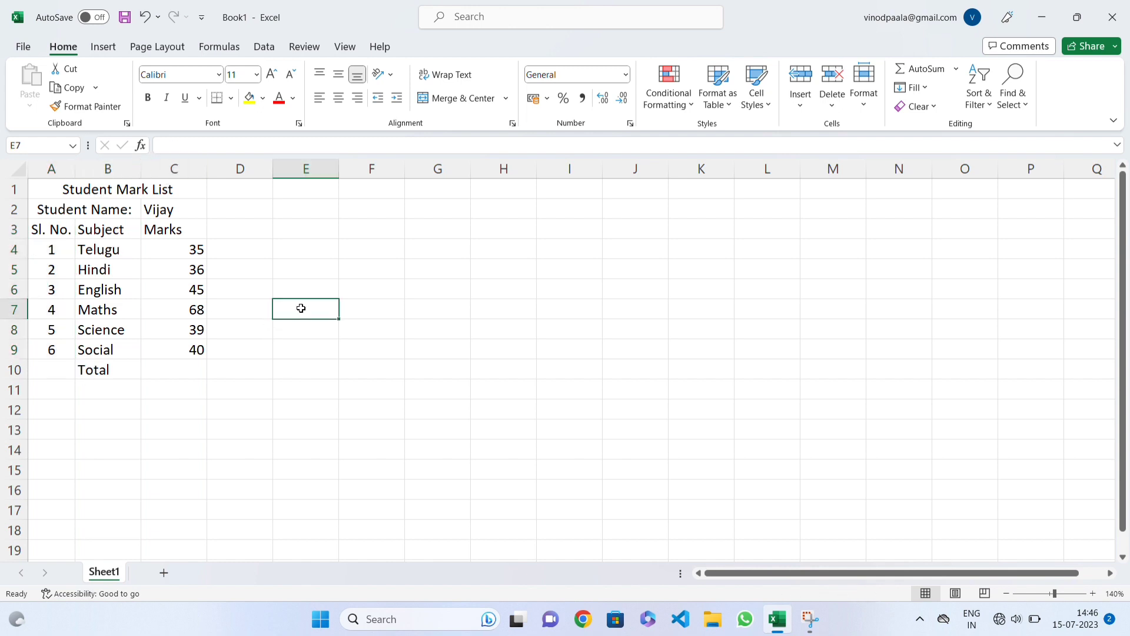
pyautogui.write('jakslfjlajfkljflkjfklds')
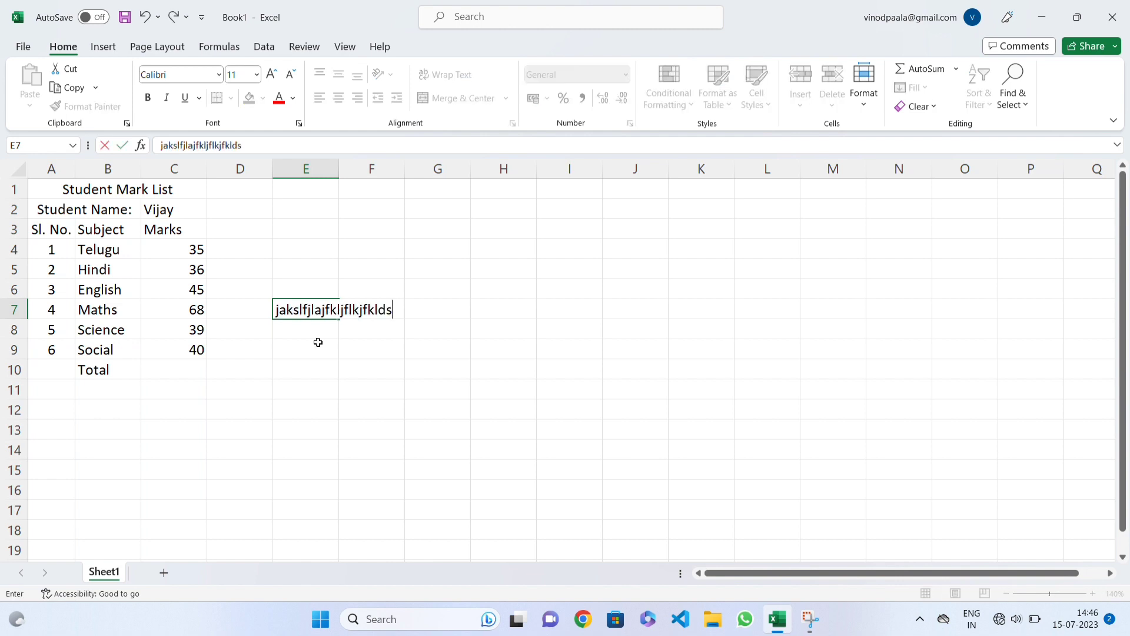
pyautogui.click(320, 387)
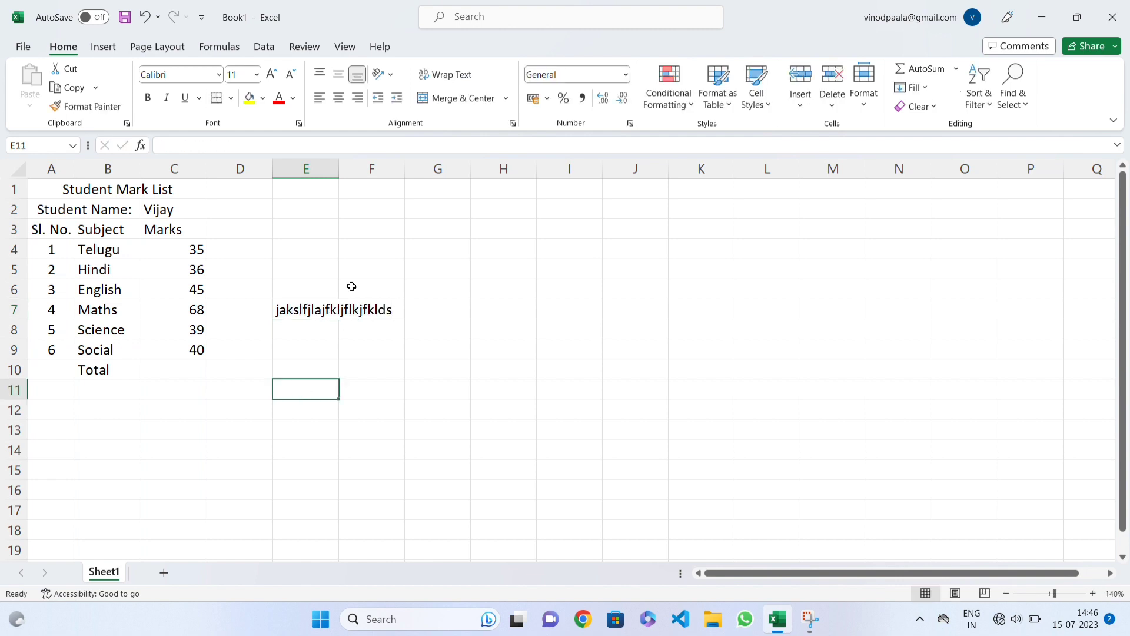
pyautogui.doubleClick(339, 168)
# Step: Replace the sample text in cell E7 with "jdljsd" and autofit column E to the shorter entry
pyautogui.click(360, 308)
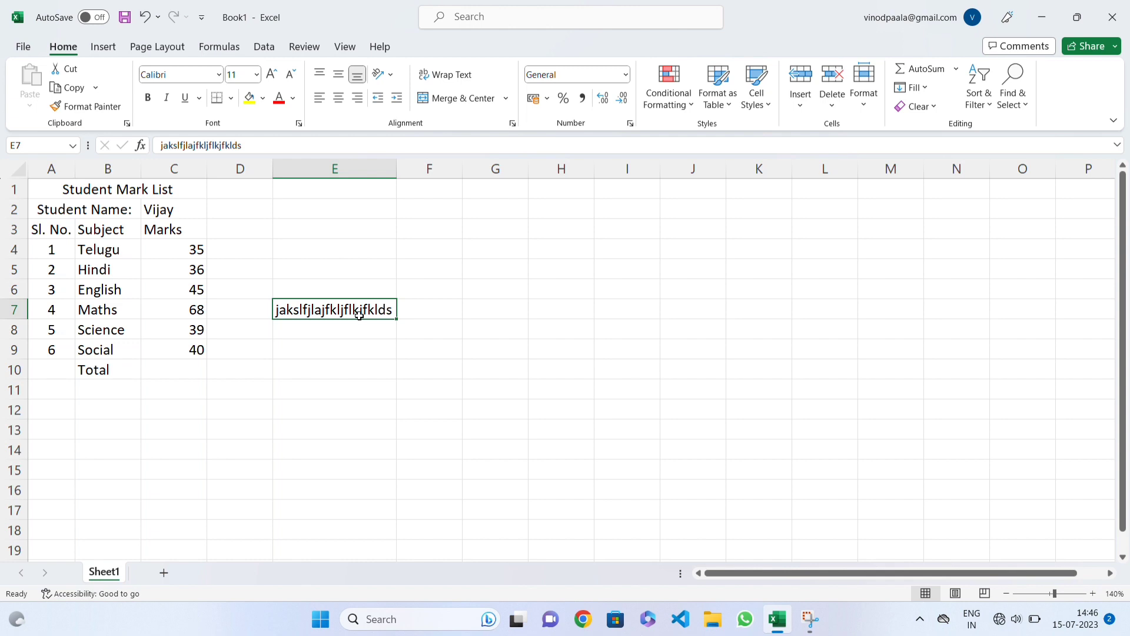
pyautogui.write('jdljs')
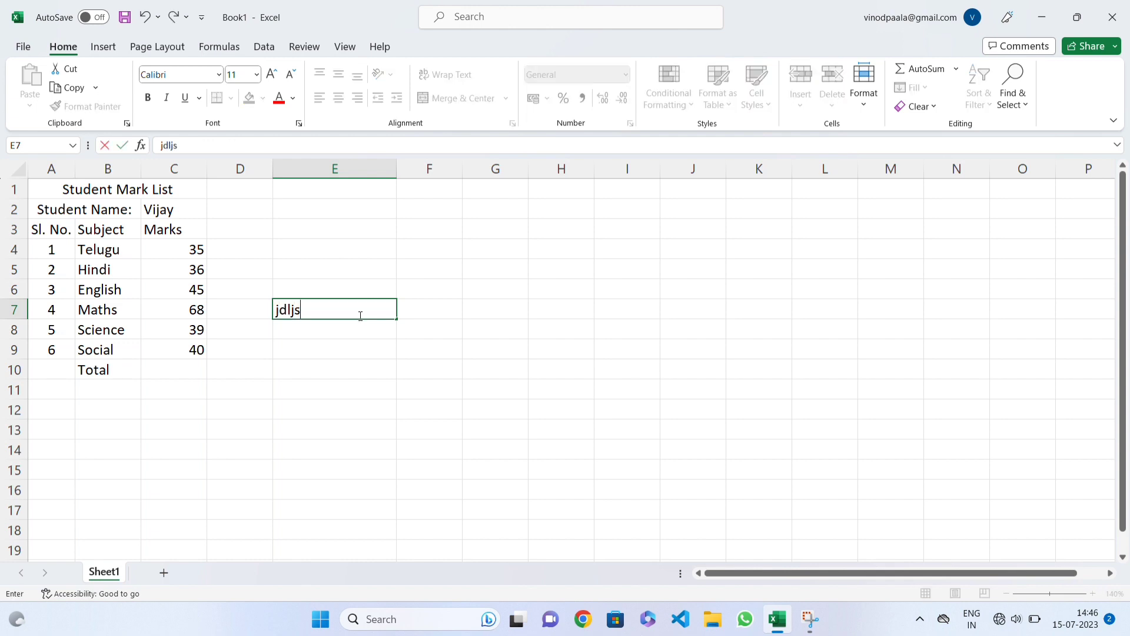
pyautogui.write('d')
pyautogui.click(369, 341)
pyautogui.click(321, 304)
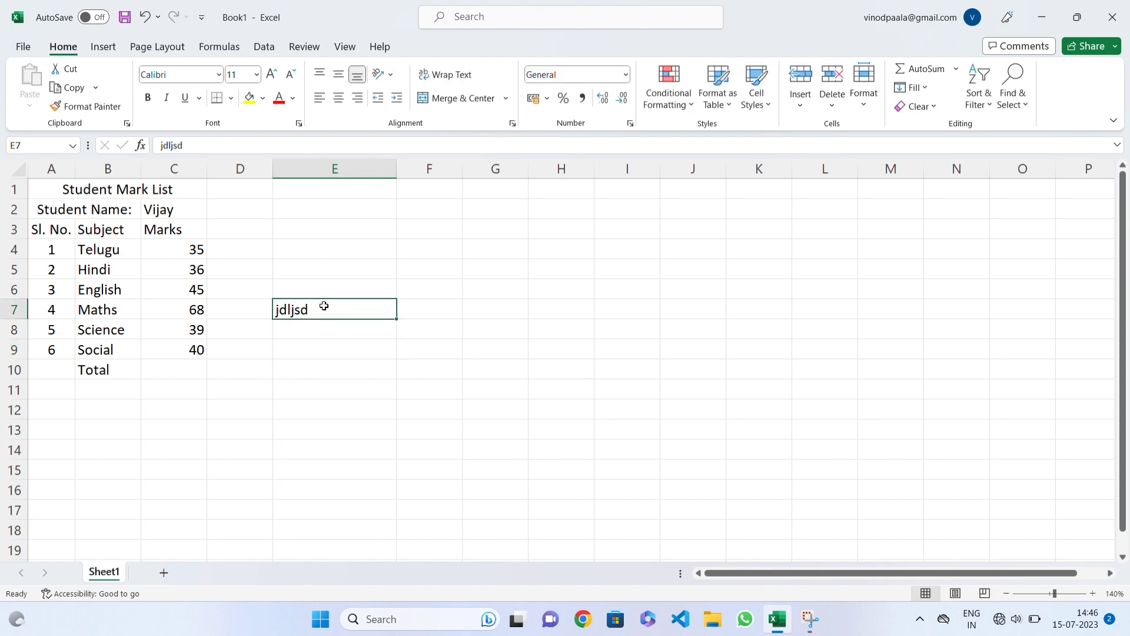
pyautogui.doubleClick(397, 169)
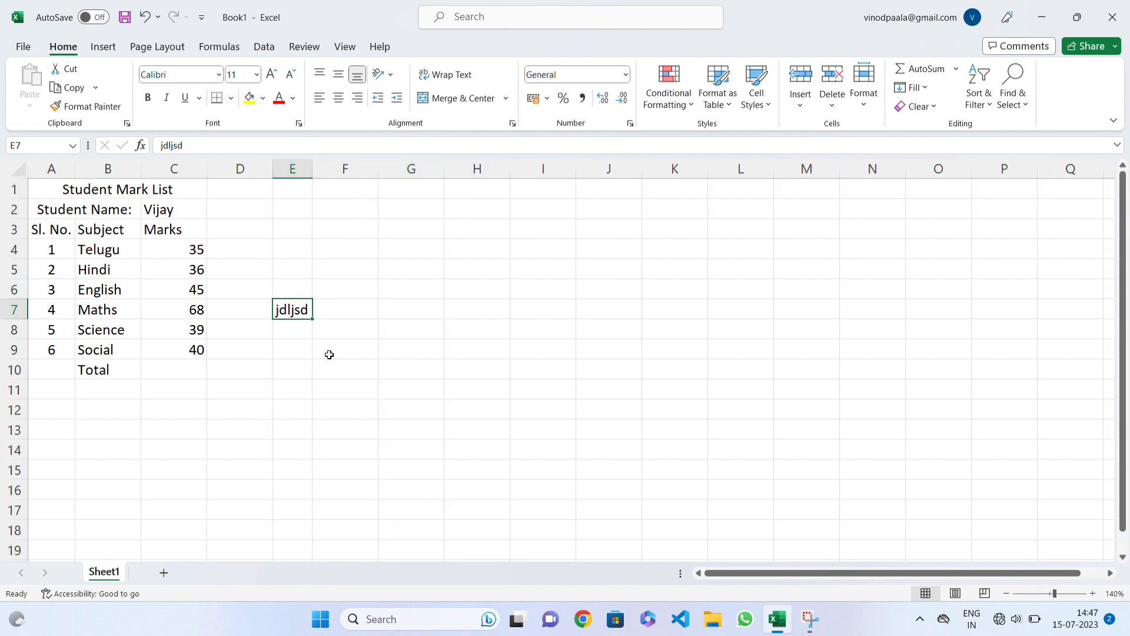
# Step: Clear the sample text from cell E7
pyautogui.press('BackSpace')
pyautogui.press('Return')
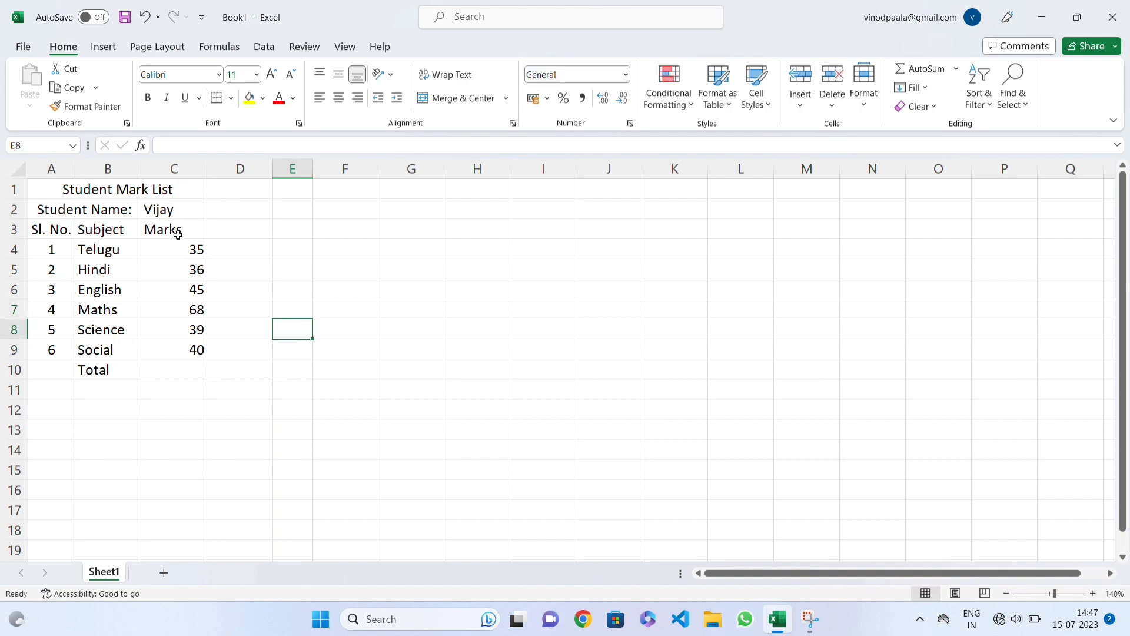
# Step: Autofit the width of column C and centre the marks in cells C4:C9
pyautogui.doubleClick(208, 167)
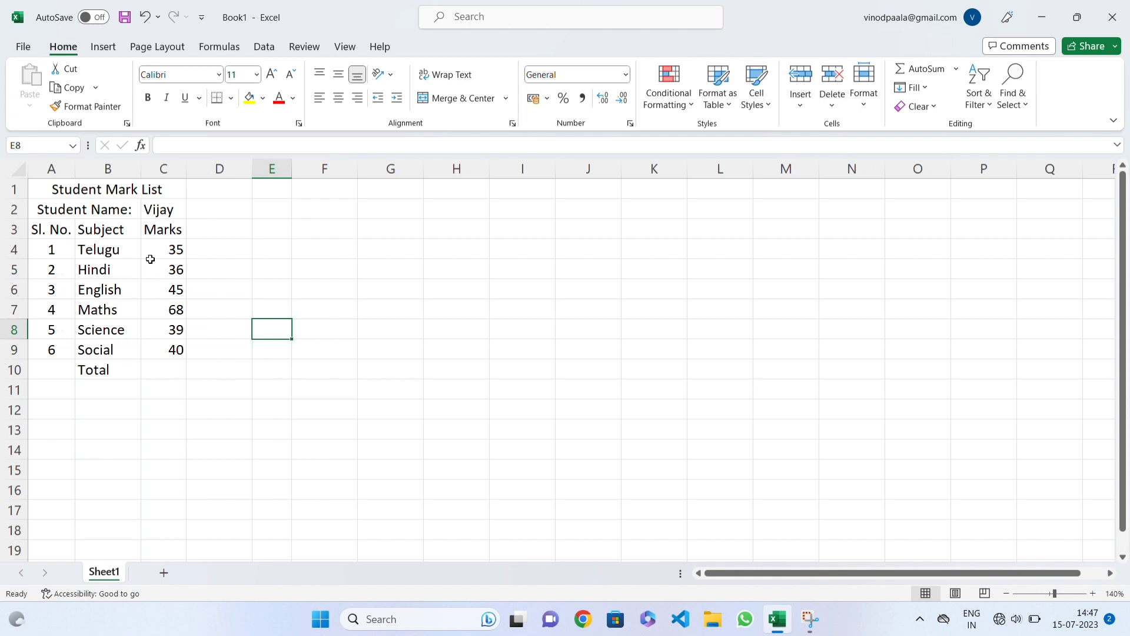
pyautogui.moveTo(150, 259); pyautogui.dragTo(159, 351)
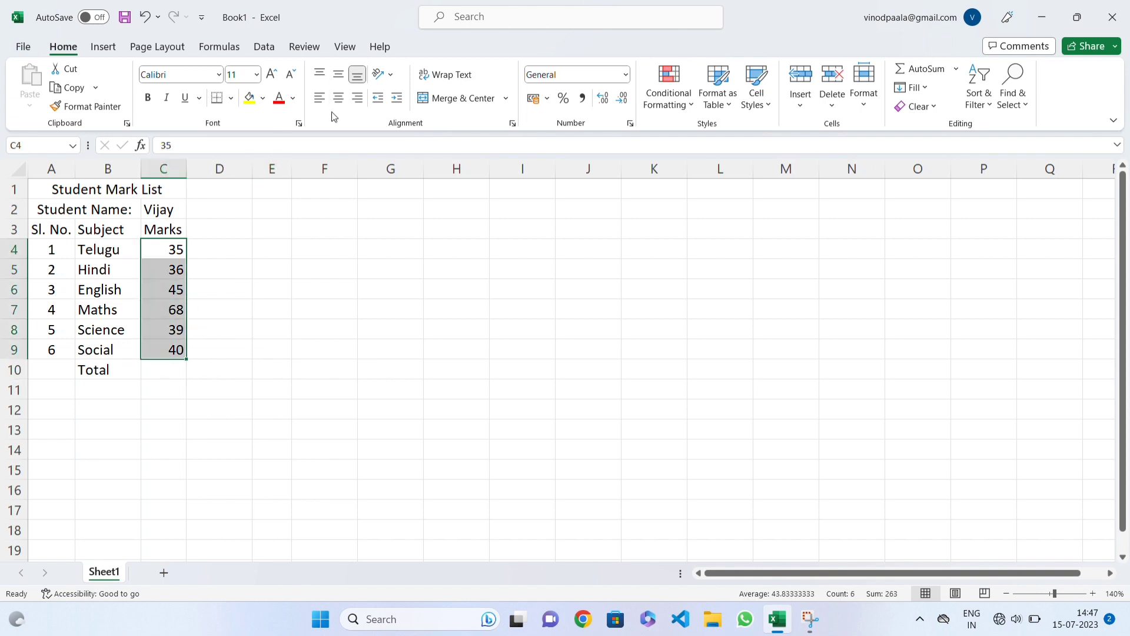
pyautogui.click(338, 97)
pyautogui.click(169, 310)
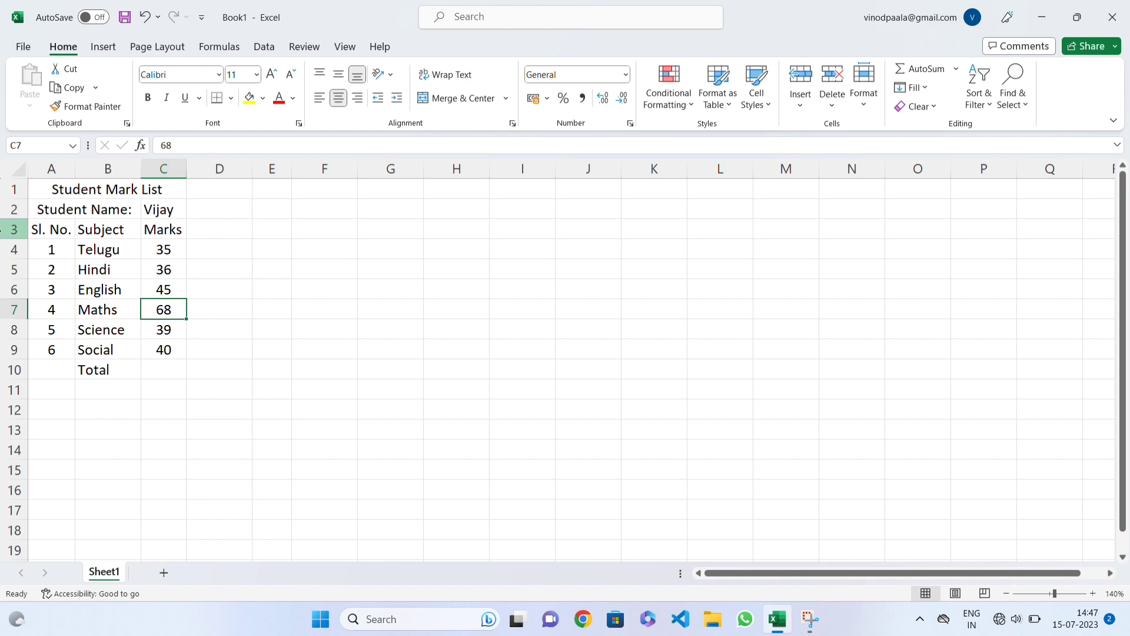
# Step: Insert a blank row above the "Student Name:" row to separate it from the "Student Mark List" title
pyautogui.moveTo(76, 192); pyautogui.dragTo(62, 225)
pyautogui.click(54, 218)
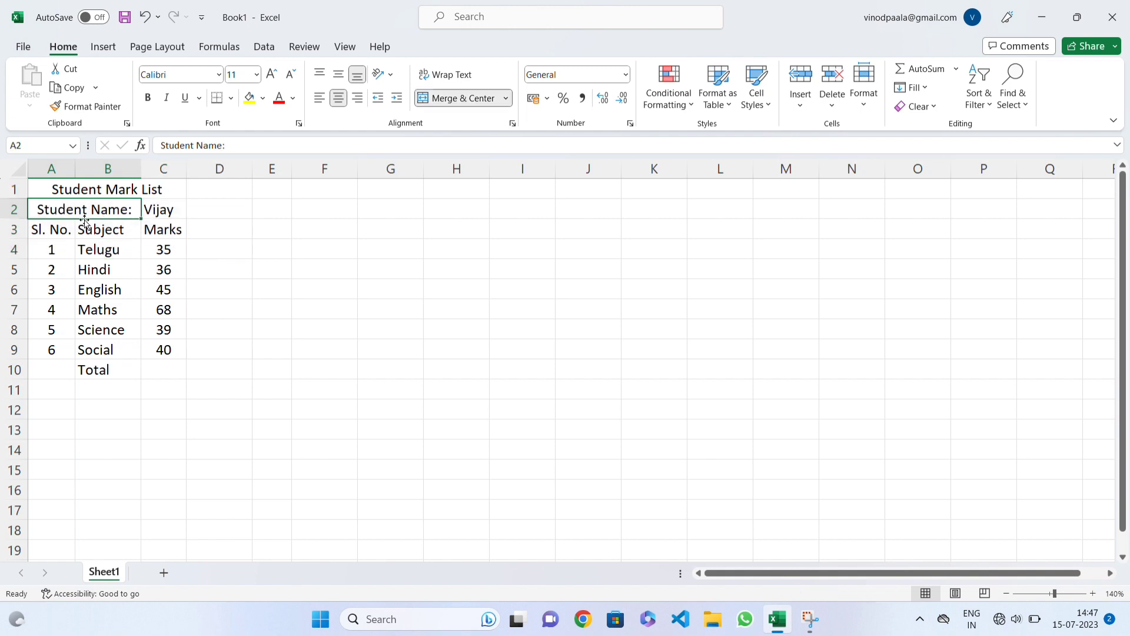
pyautogui.click(14, 210)
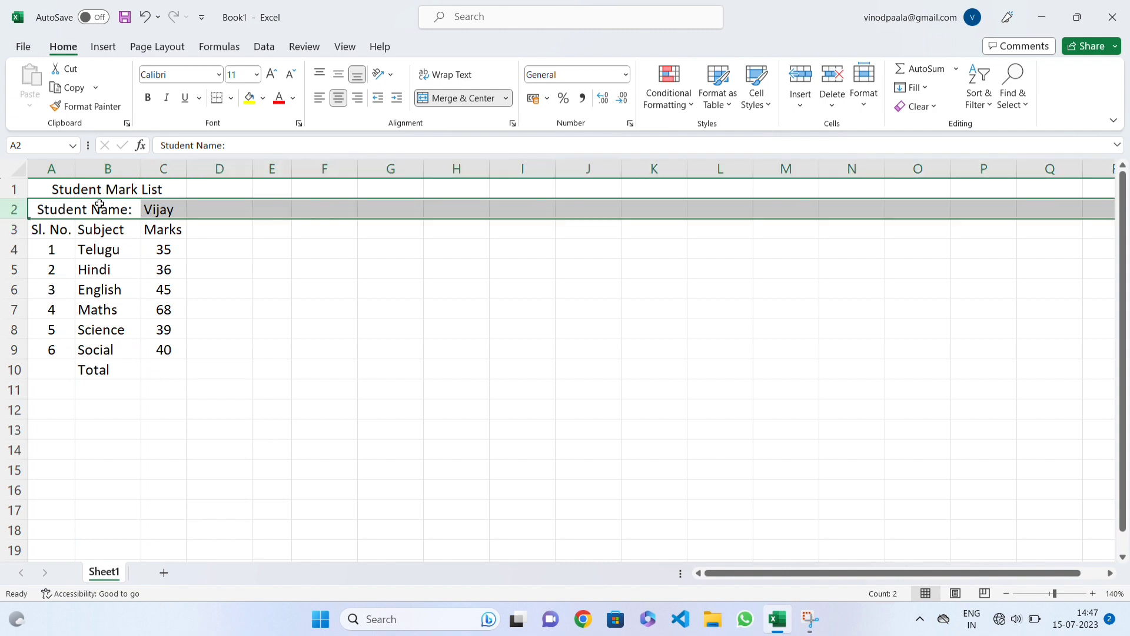
pyautogui.click(119, 207)
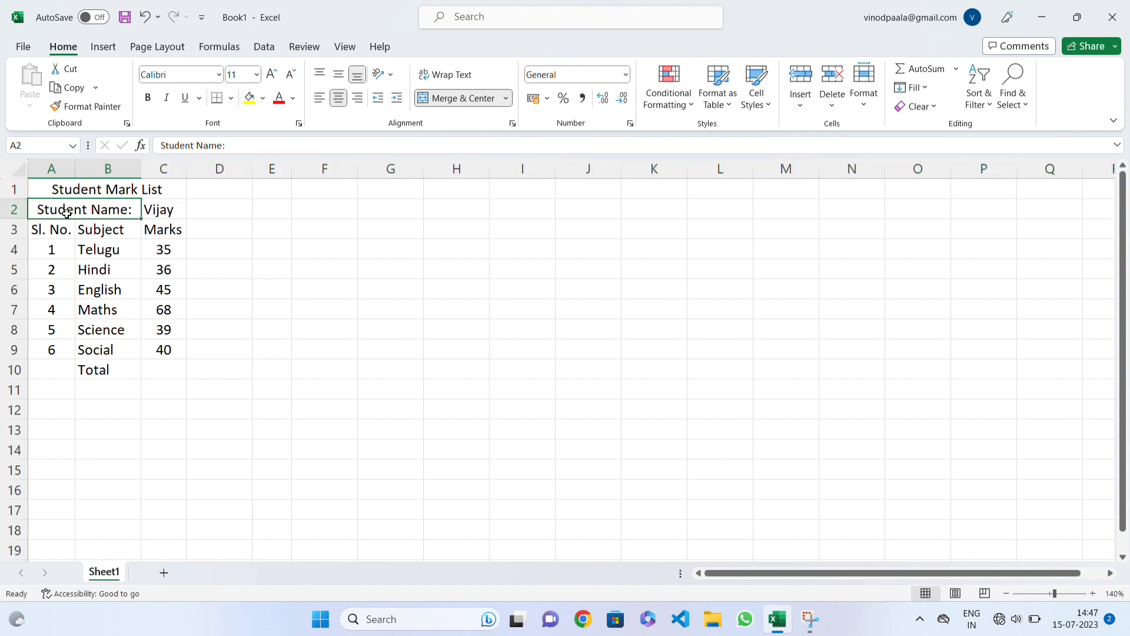
pyautogui.click(11, 208)
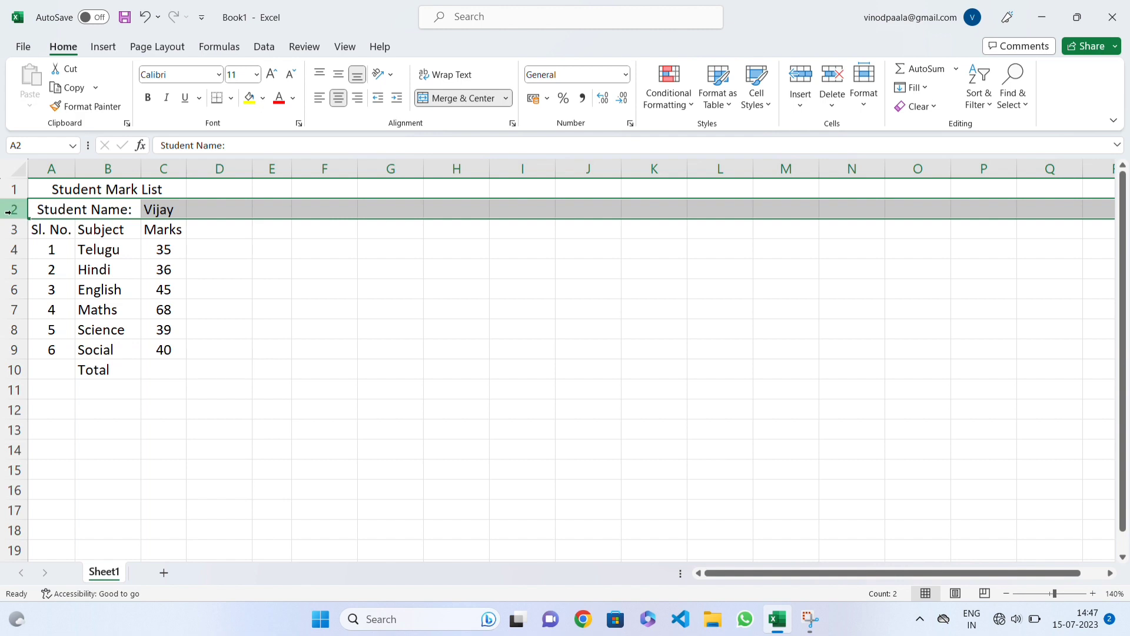
pyautogui.rightClick(10, 209)
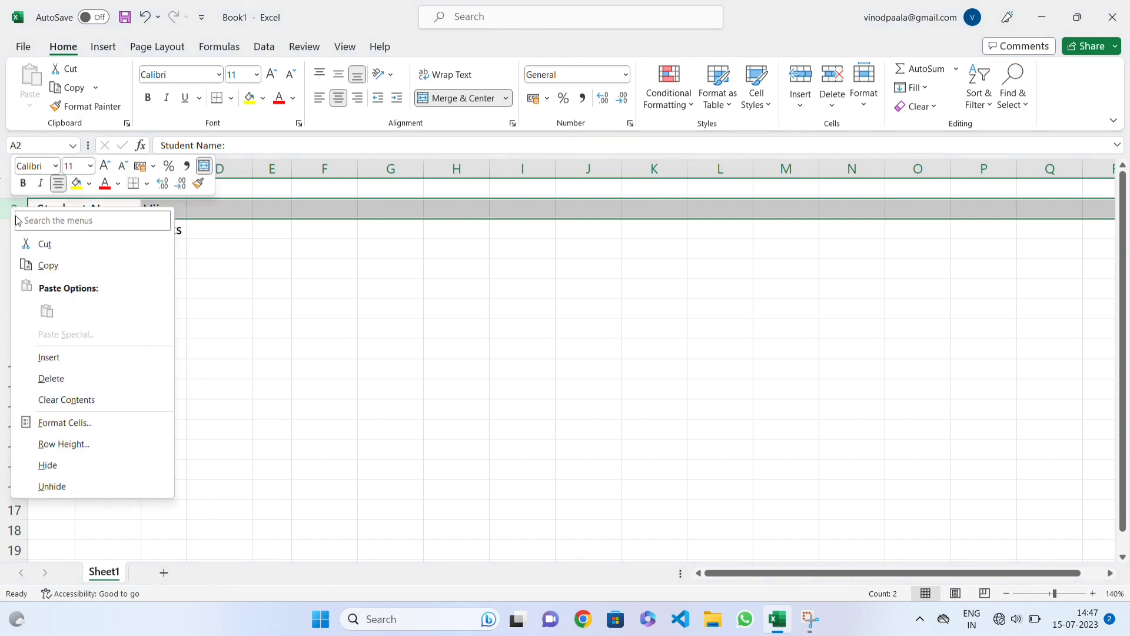
pyautogui.click(50, 358)
pyautogui.click(59, 206)
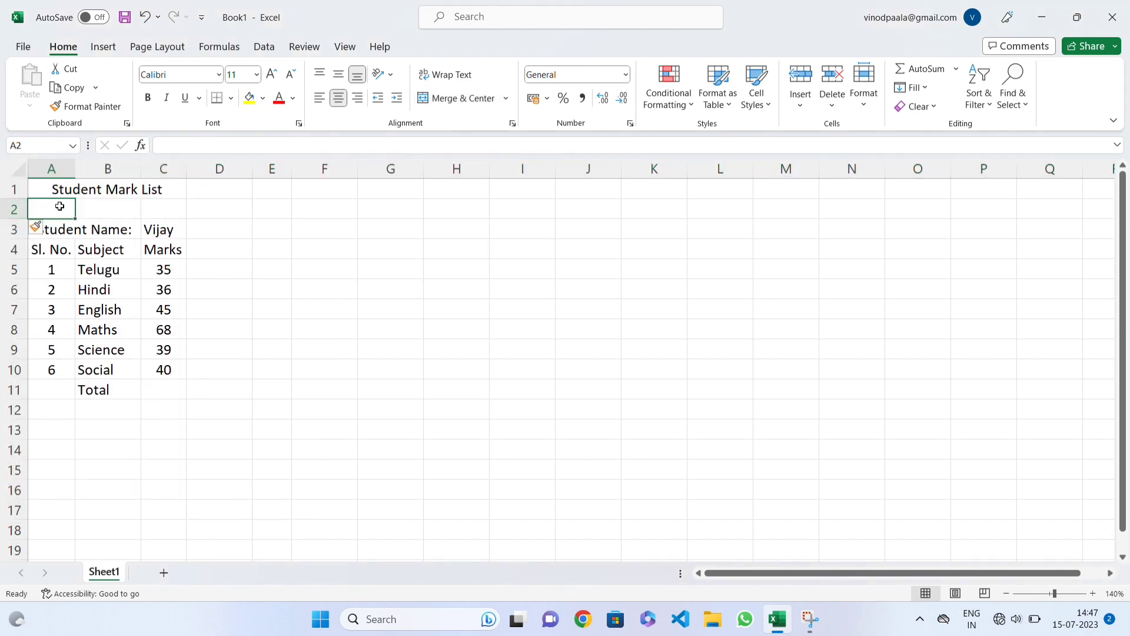
pyautogui.click(61, 230)
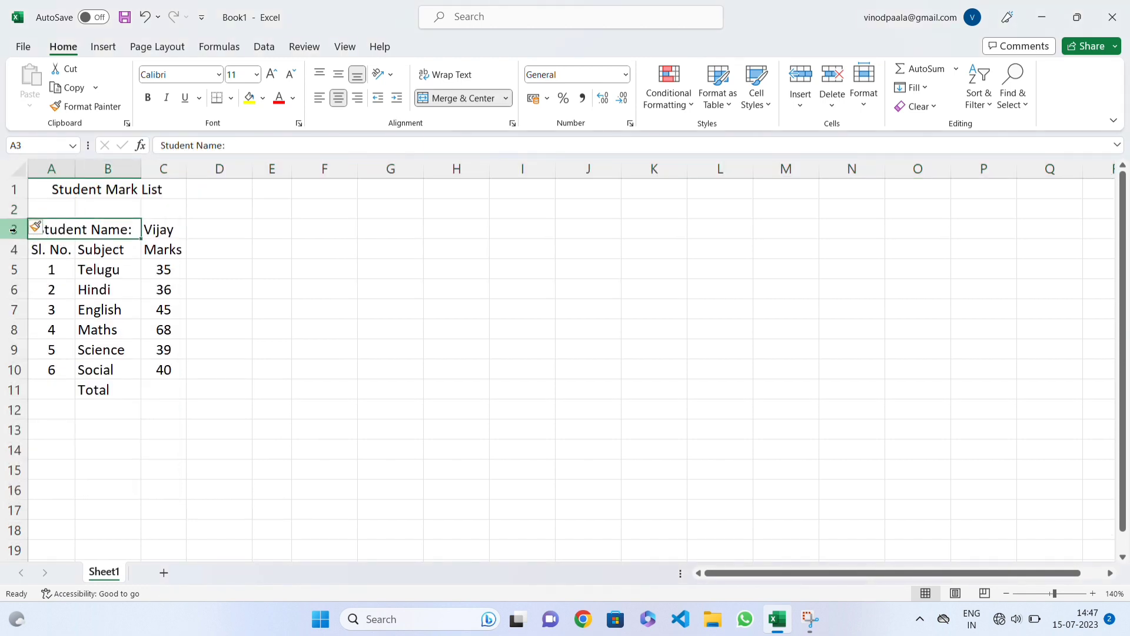
pyautogui.moveTo(7, 237); pyautogui.dragTo(7, 238)
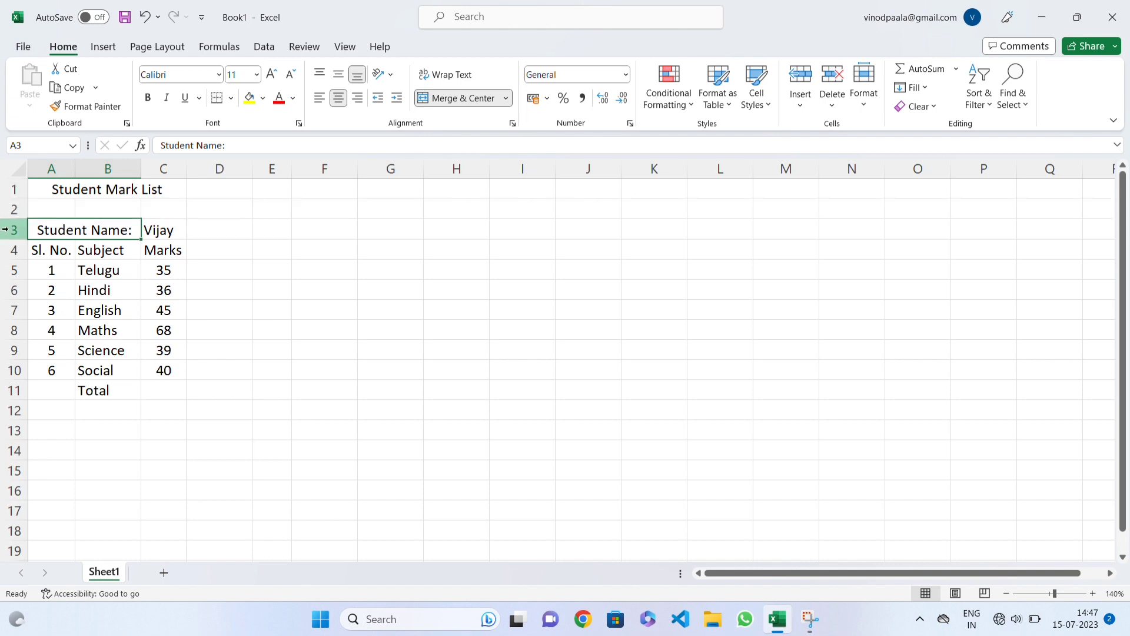
pyautogui.click(7, 225)
pyautogui.click(10, 207)
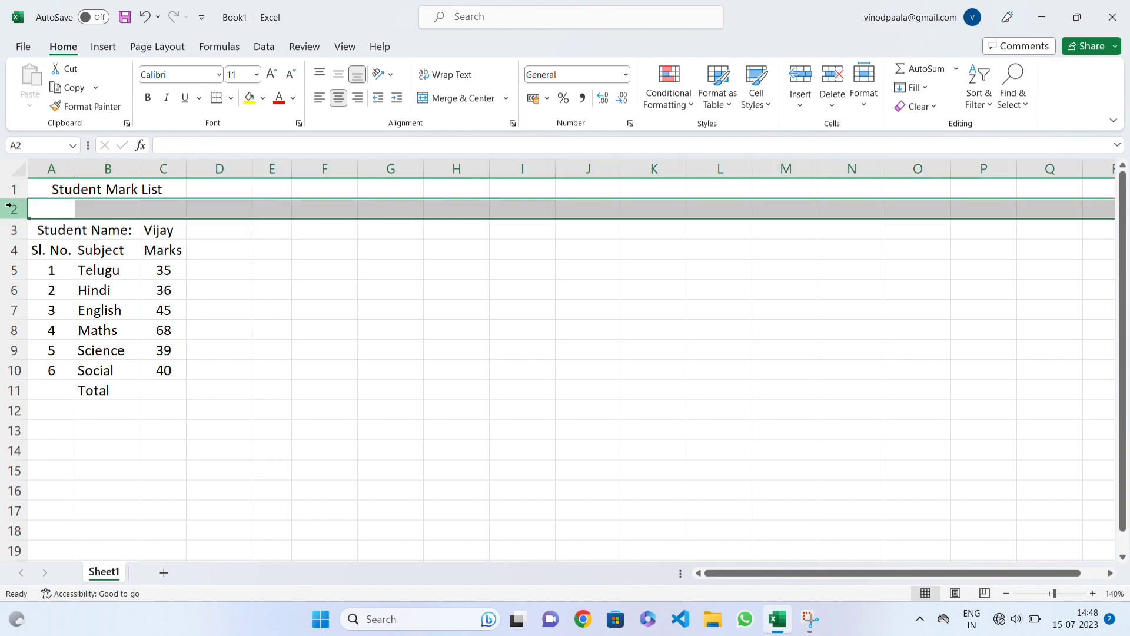
pyautogui.moveTo(63, 209); pyautogui.dragTo(244, 209)
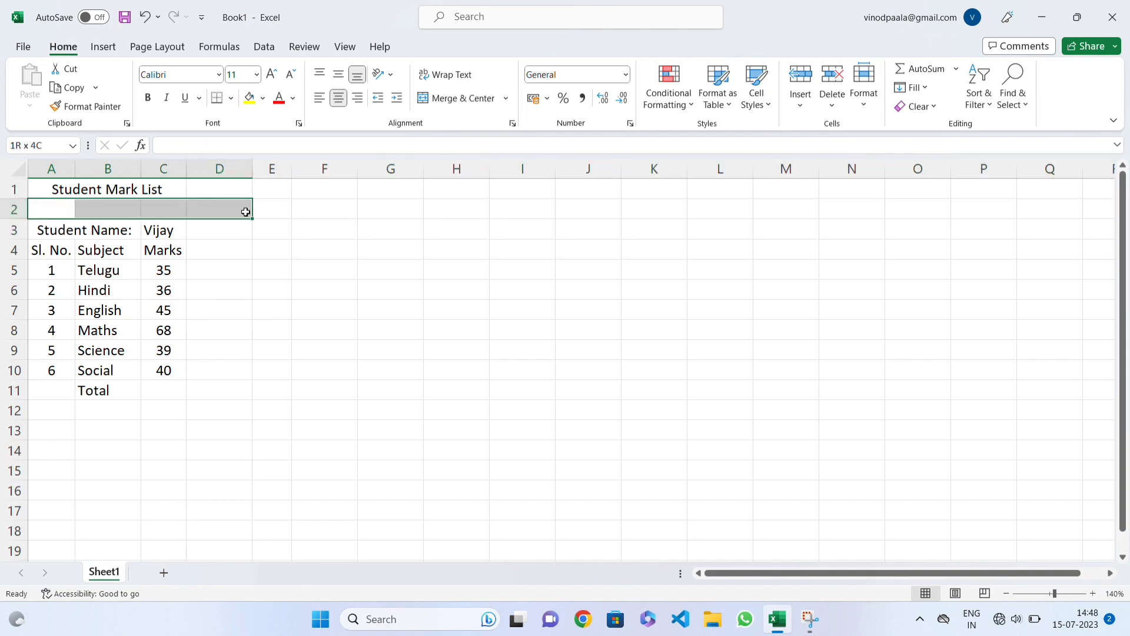
# Step: Insert a blank row above the "Sl. No.", "Subject" and "Marks" heading row
pyautogui.click(10, 249)
pyautogui.rightClick(11, 250)
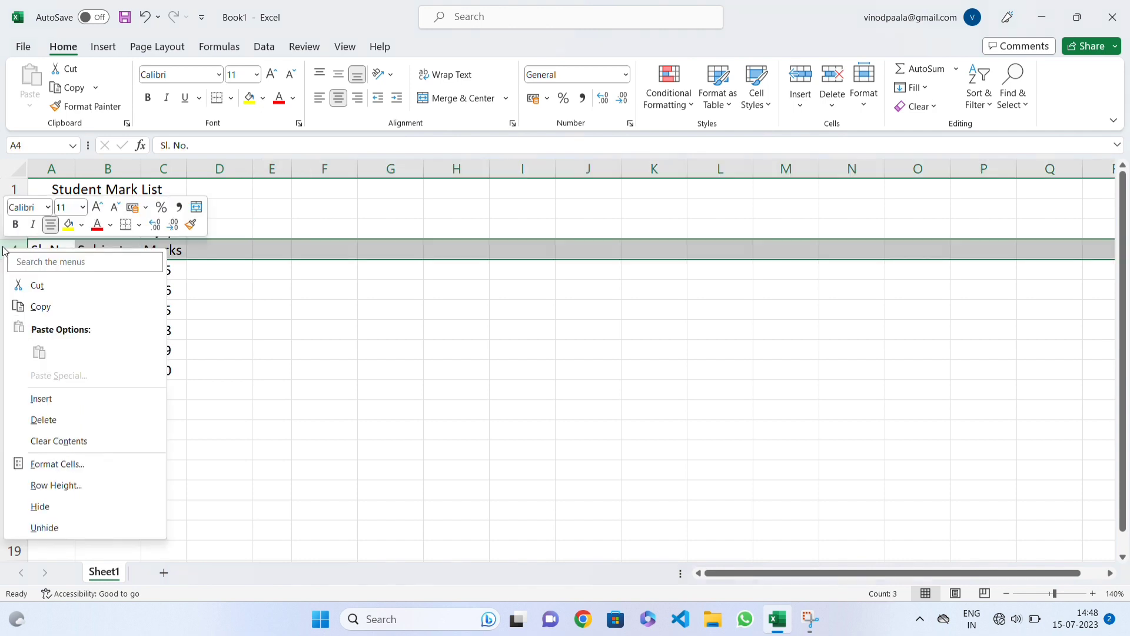
pyautogui.click(58, 398)
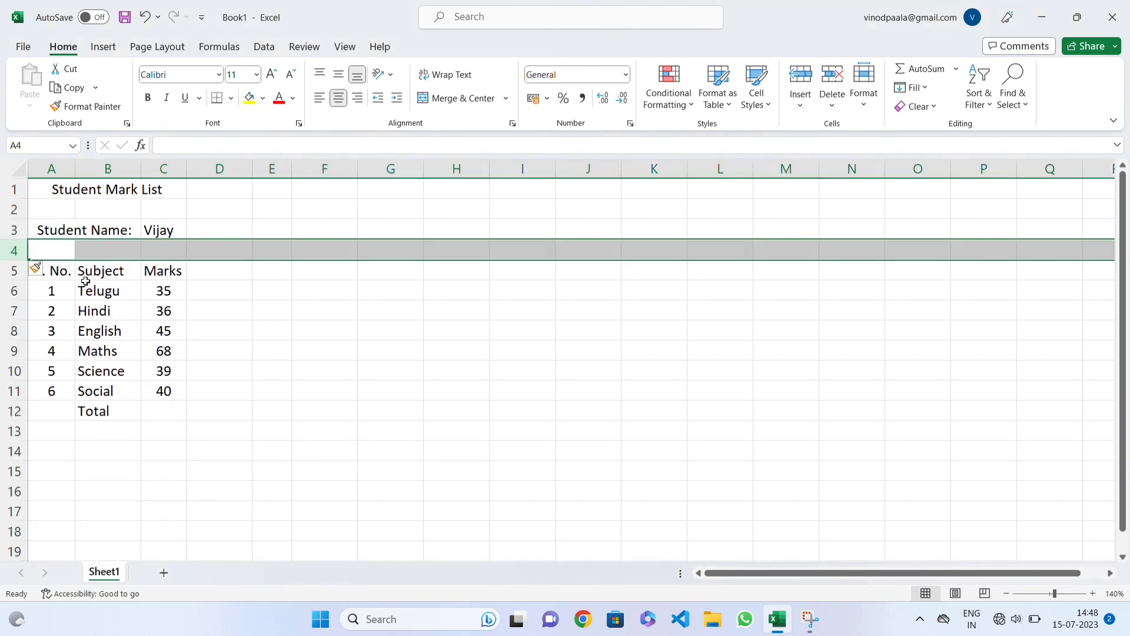
pyautogui.click(103, 292)
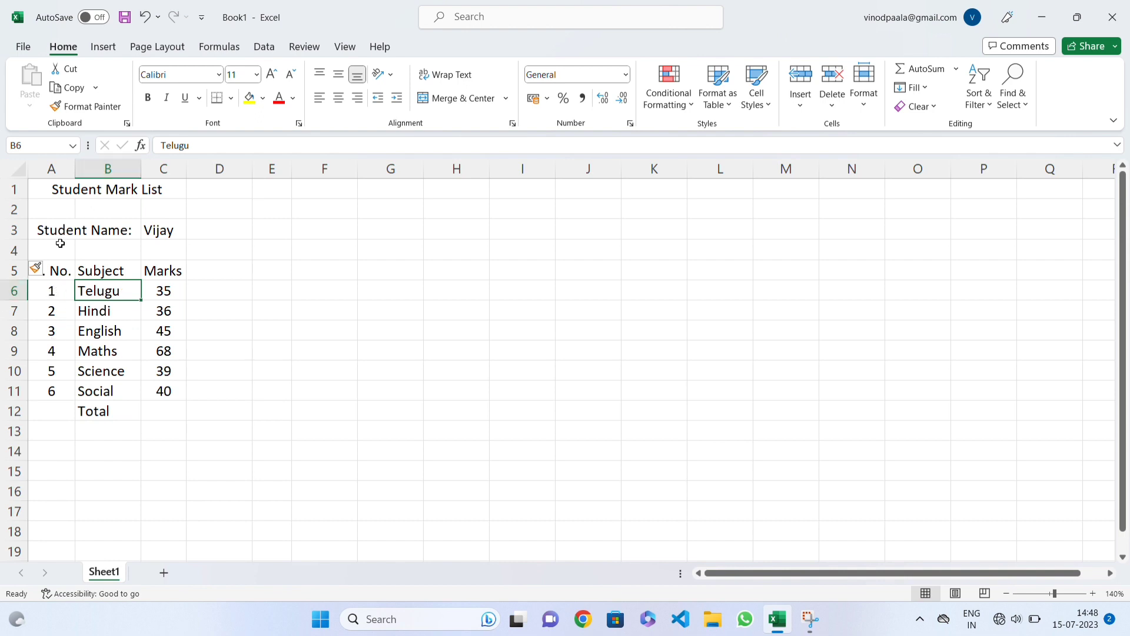
# Step: Merge and centre the "Total" label across cells A12:B12
pyautogui.moveTo(59, 269); pyautogui.dragTo(167, 417)
pyautogui.click(109, 417)
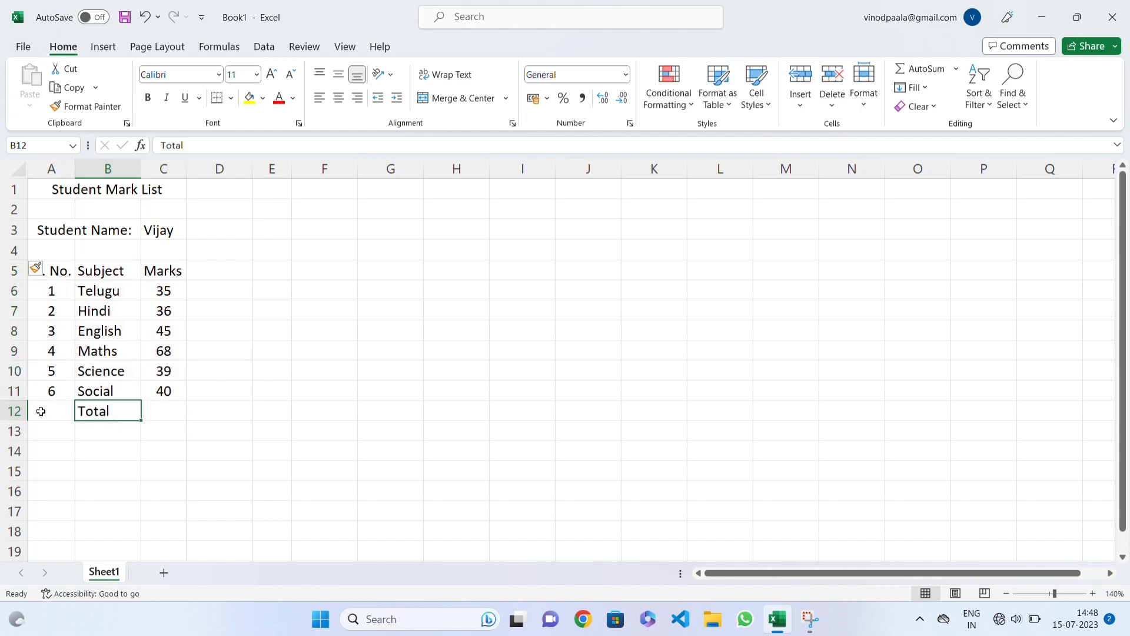
pyautogui.click(64, 411)
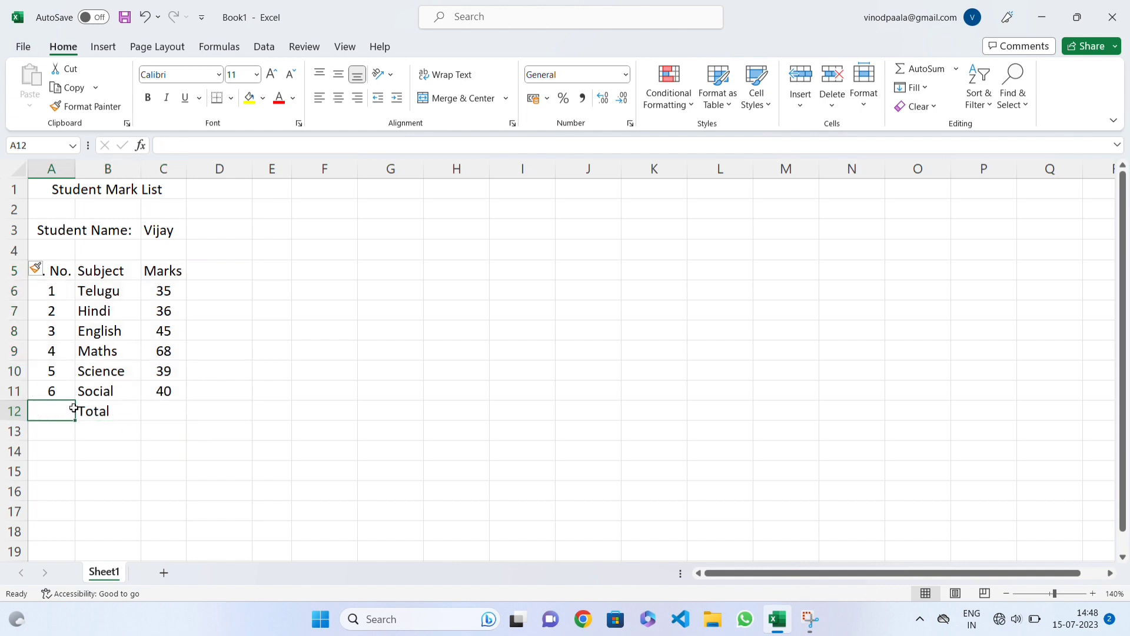
pyautogui.moveTo(74, 408); pyautogui.dragTo(90, 409)
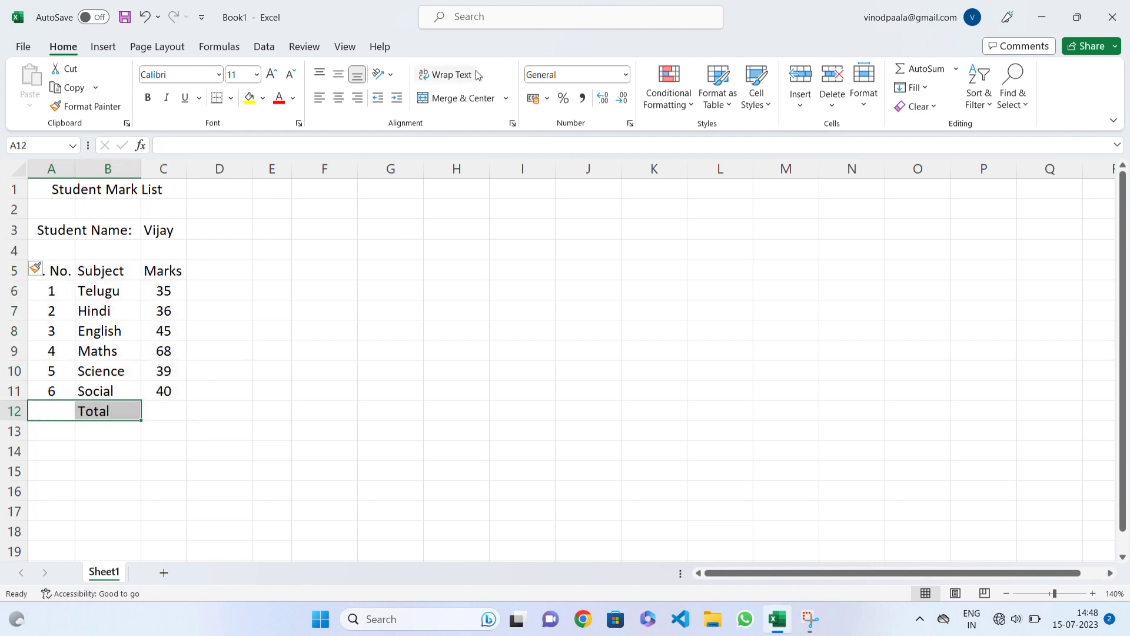
pyautogui.click(454, 98)
pyautogui.click(154, 416)
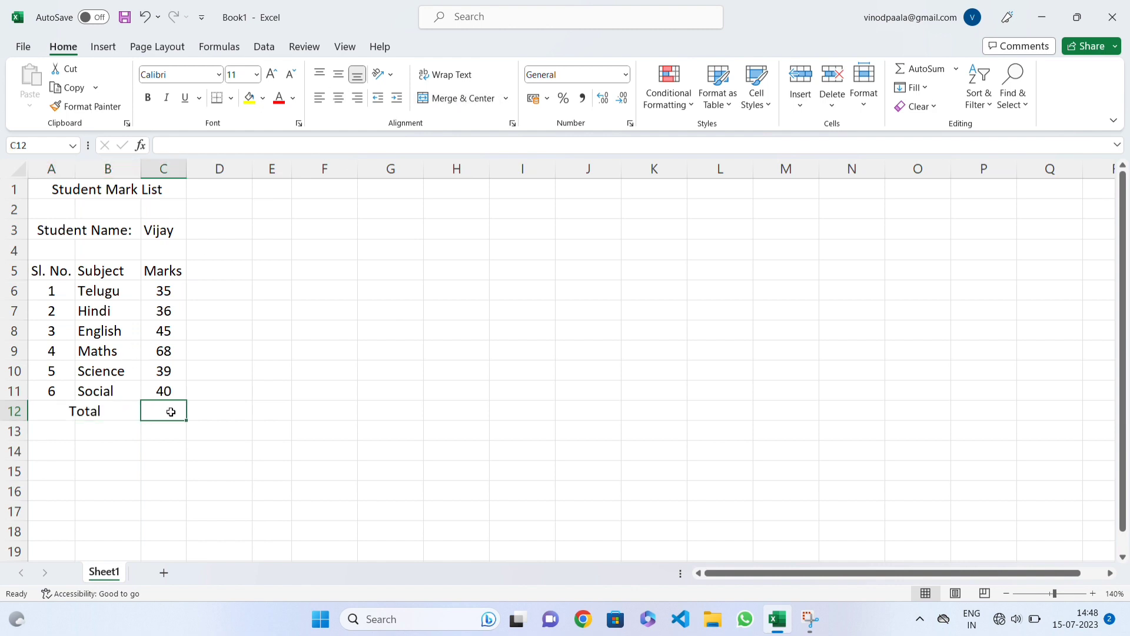
# Step: Check the mark list in the print preview for how the table prints and return to the sheet
pyautogui.moveTo(40, 271); pyautogui.dragTo(158, 418)
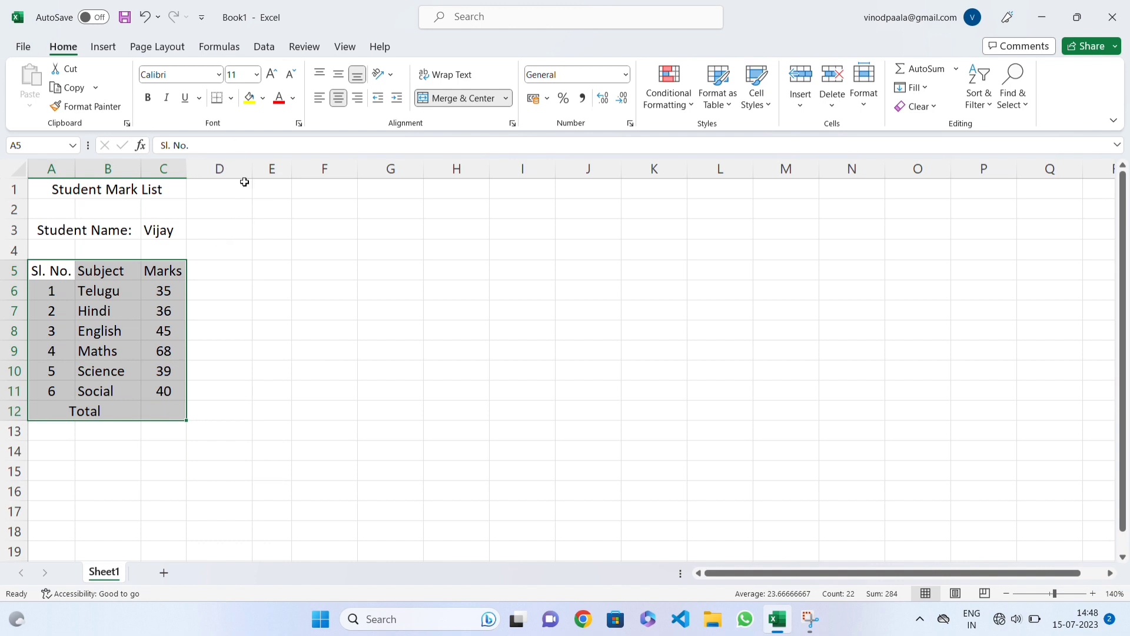
pyautogui.click(131, 385)
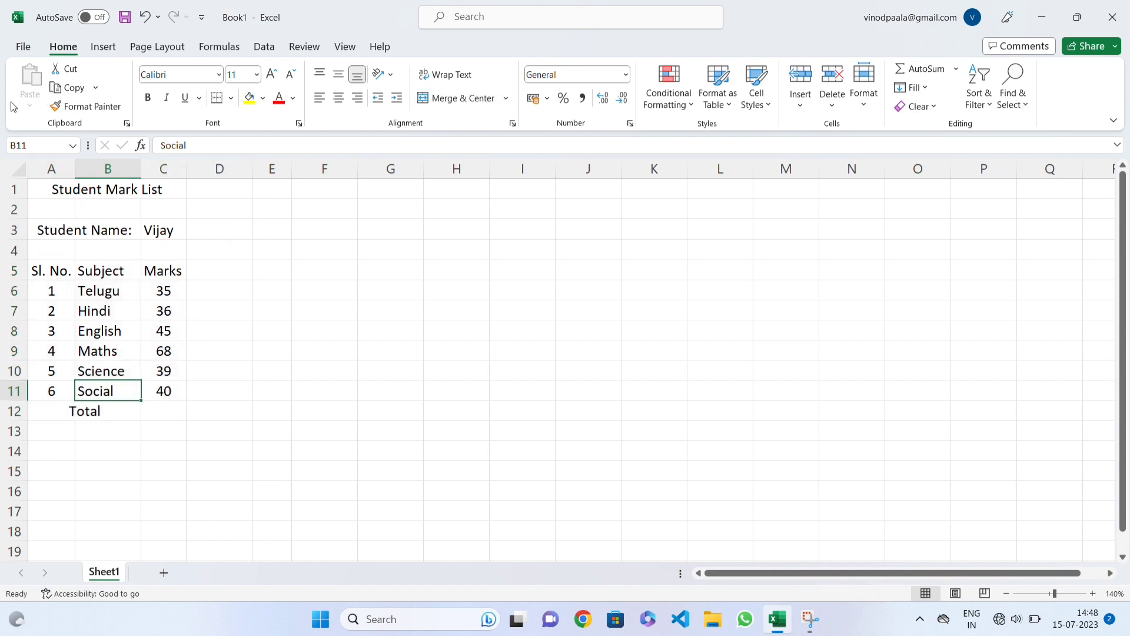
pyautogui.click(35, 45)
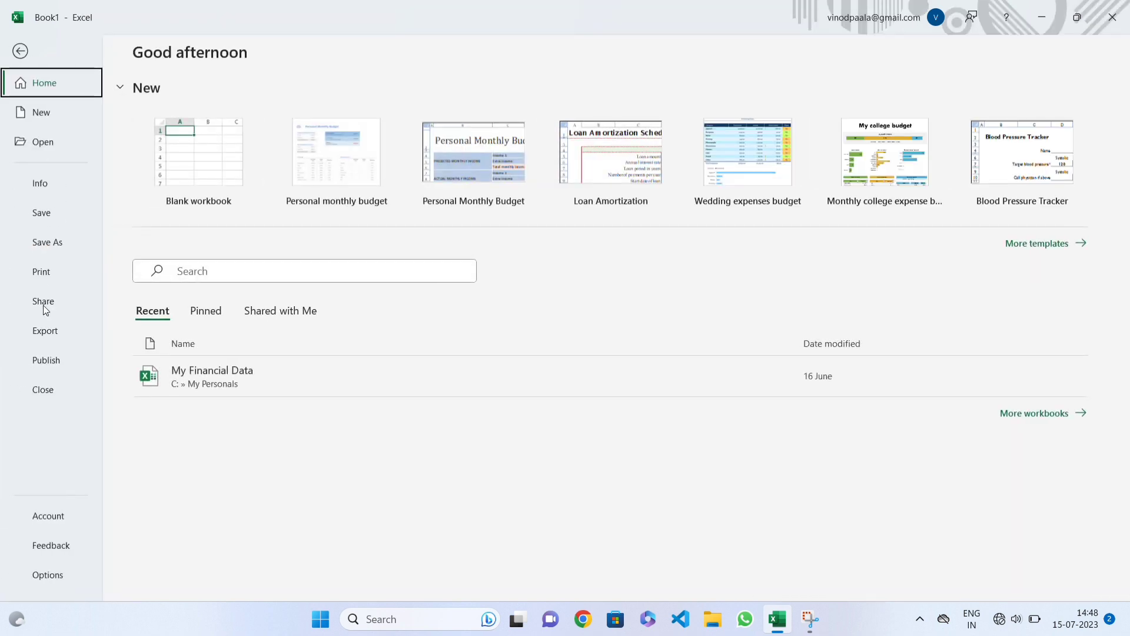
pyautogui.click(49, 274)
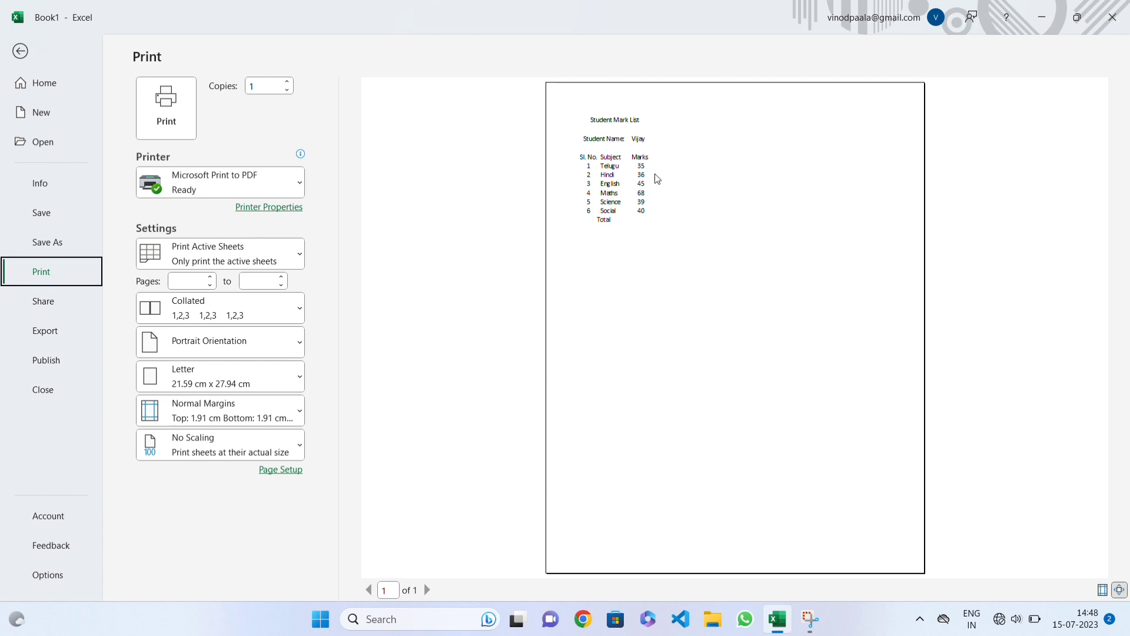
pyautogui.click(657, 178)
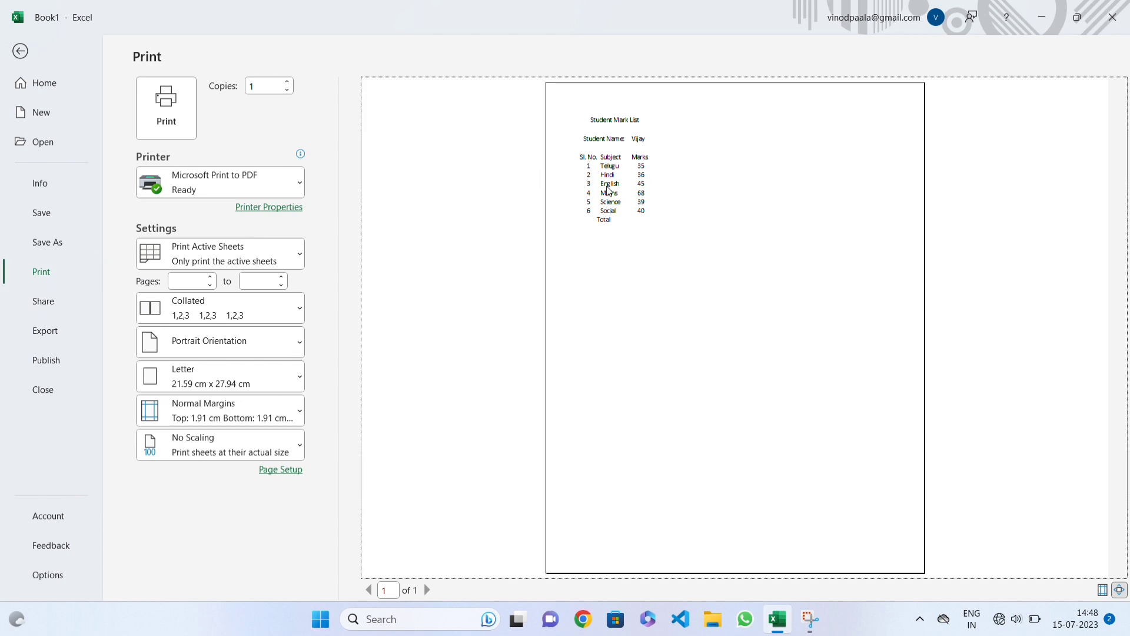
pyautogui.click(21, 52)
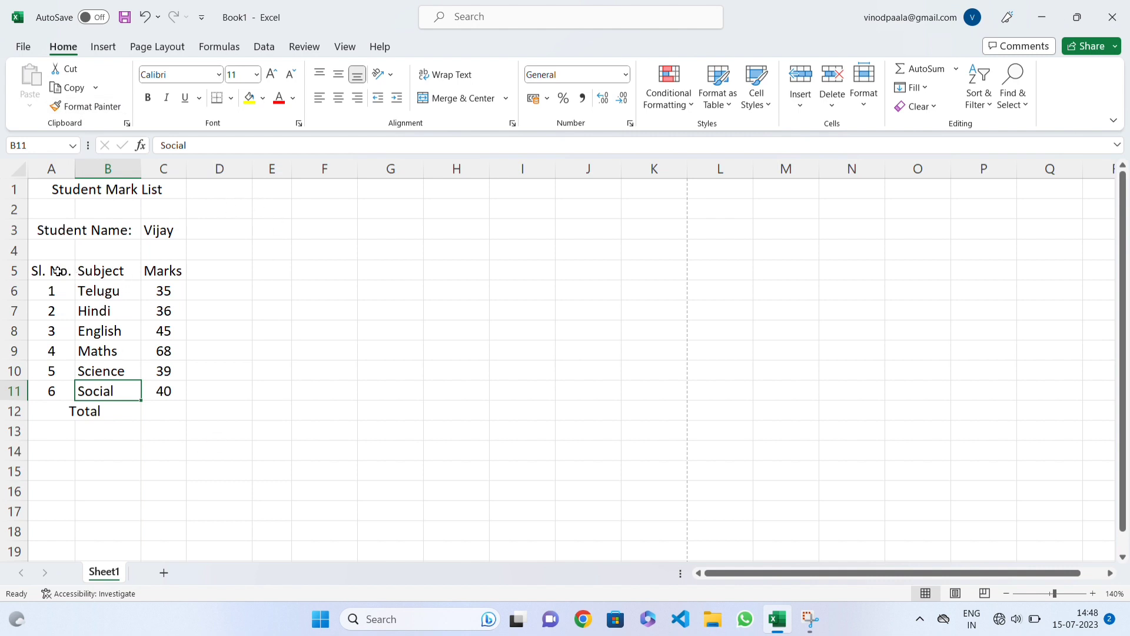
# Step: Apply All Borders to the marks table, cells A5:C12
pyautogui.moveTo(57, 270); pyautogui.dragTo(150, 406)
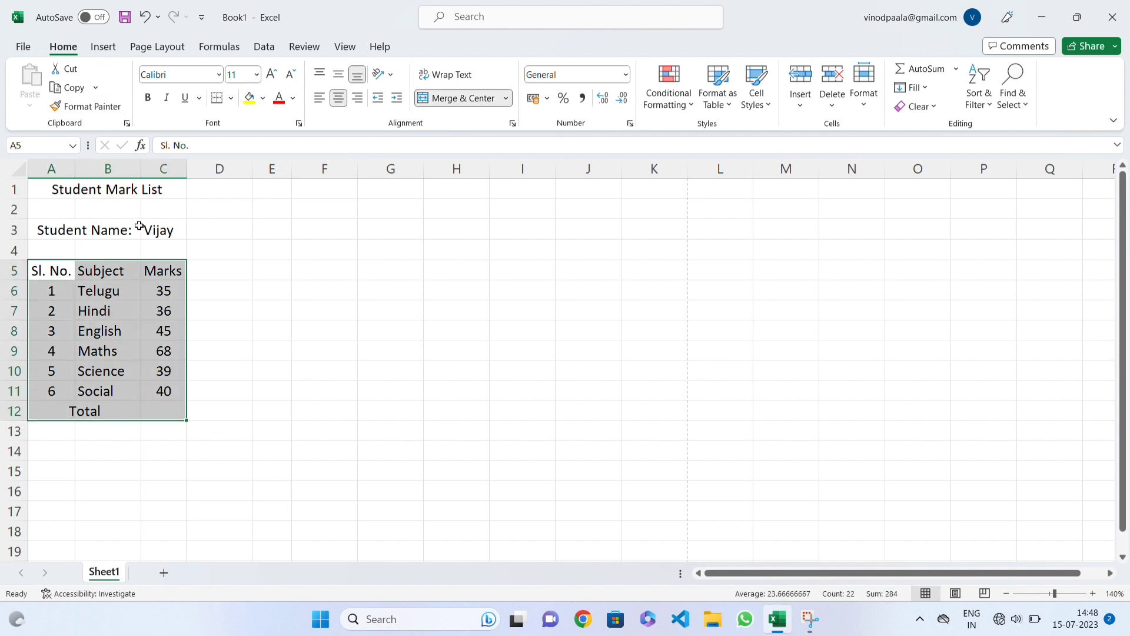
pyautogui.click(230, 100)
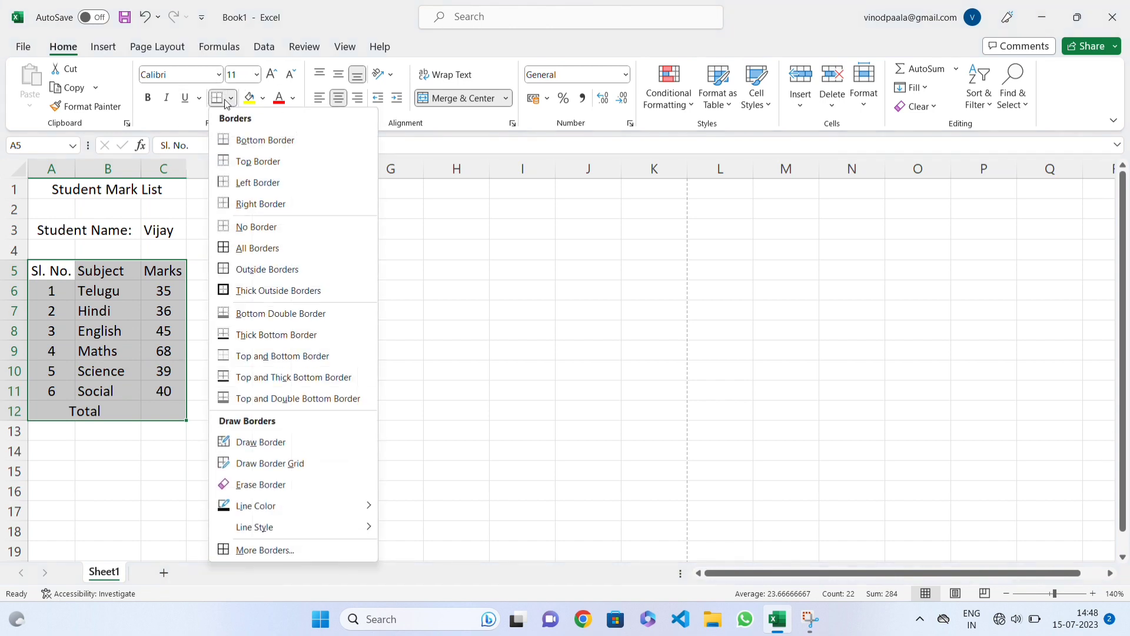
pyautogui.click(258, 247)
pyautogui.click(100, 303)
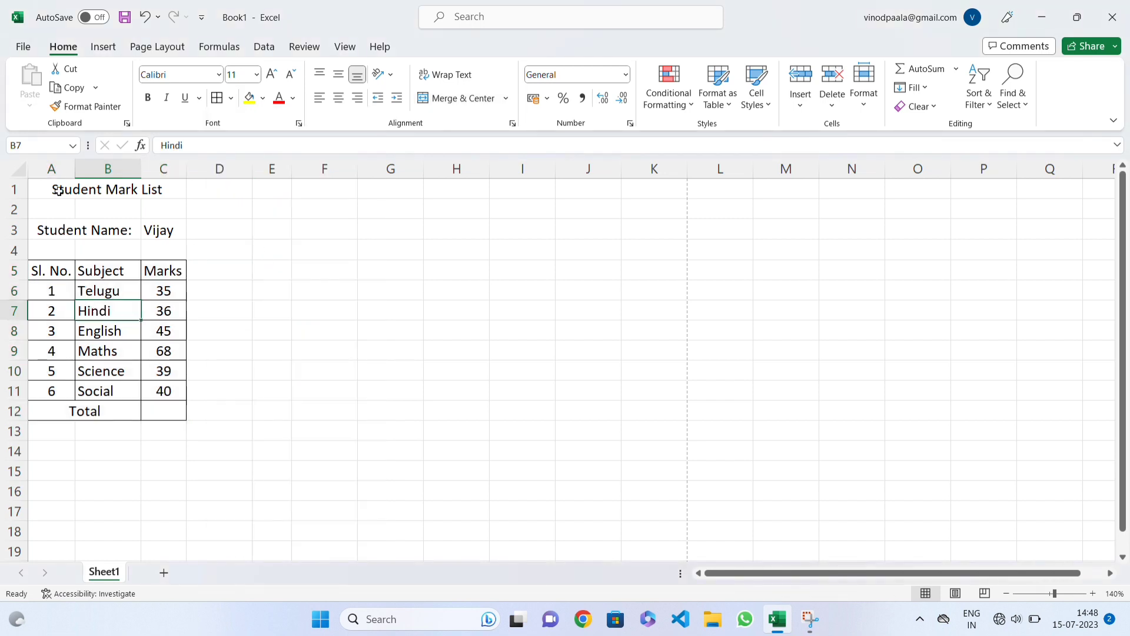
# Step: Check the bordered mark list in the print preview and return to the sheet
pyautogui.click(23, 46)
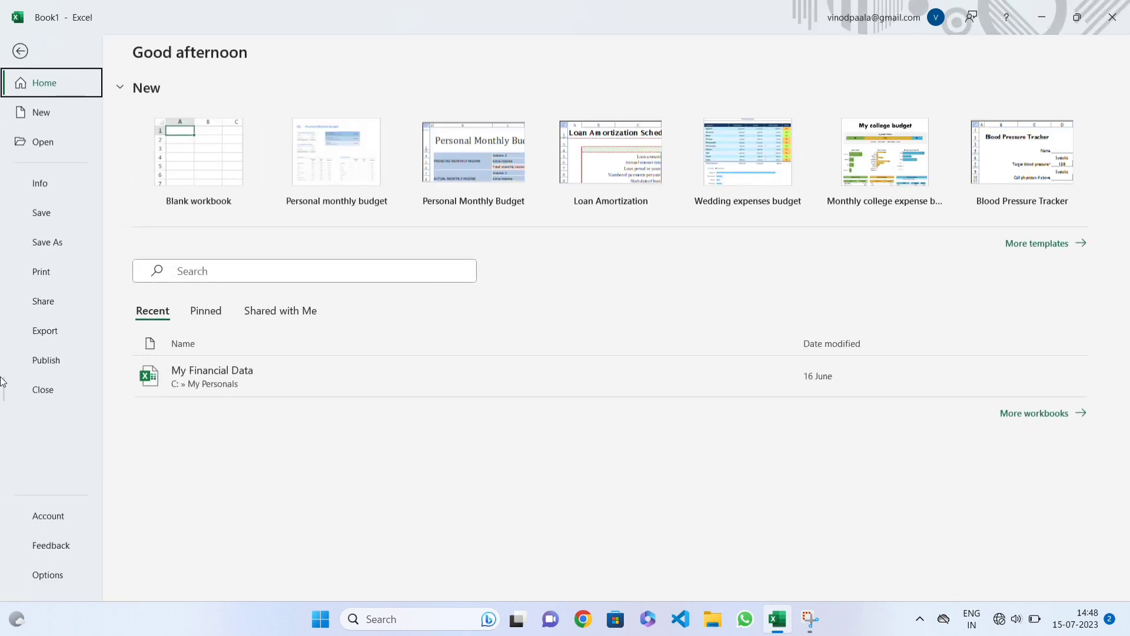
pyautogui.click(26, 274)
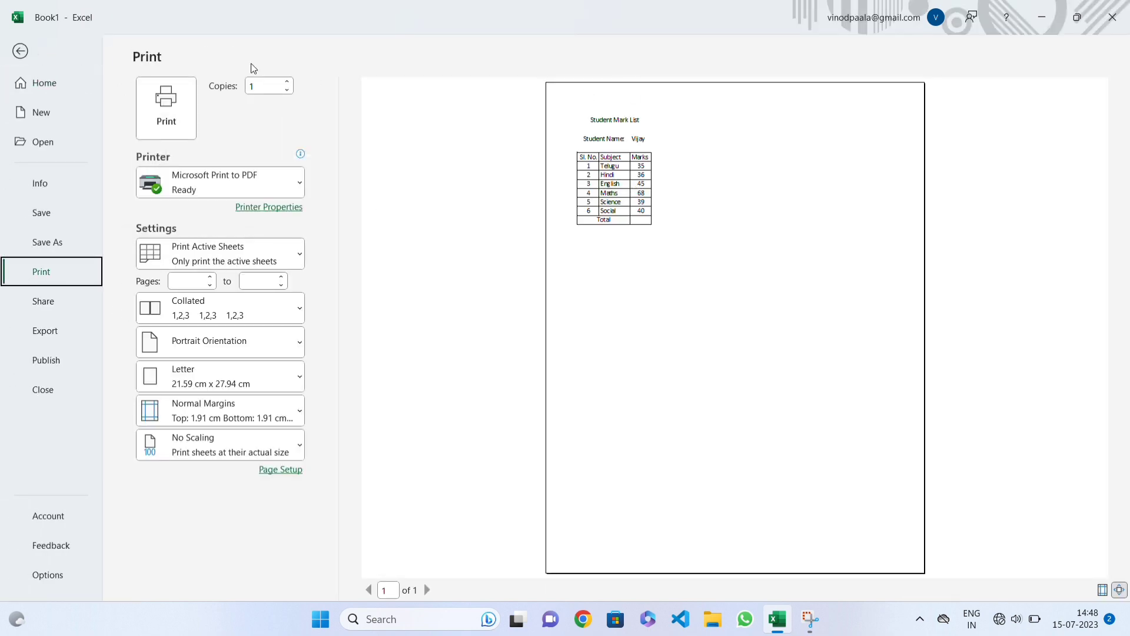
pyautogui.click(20, 51)
# Step: Add a bottom border to the empty cell G5 and inspect the line by selecting nearby cells
pyautogui.click(391, 269)
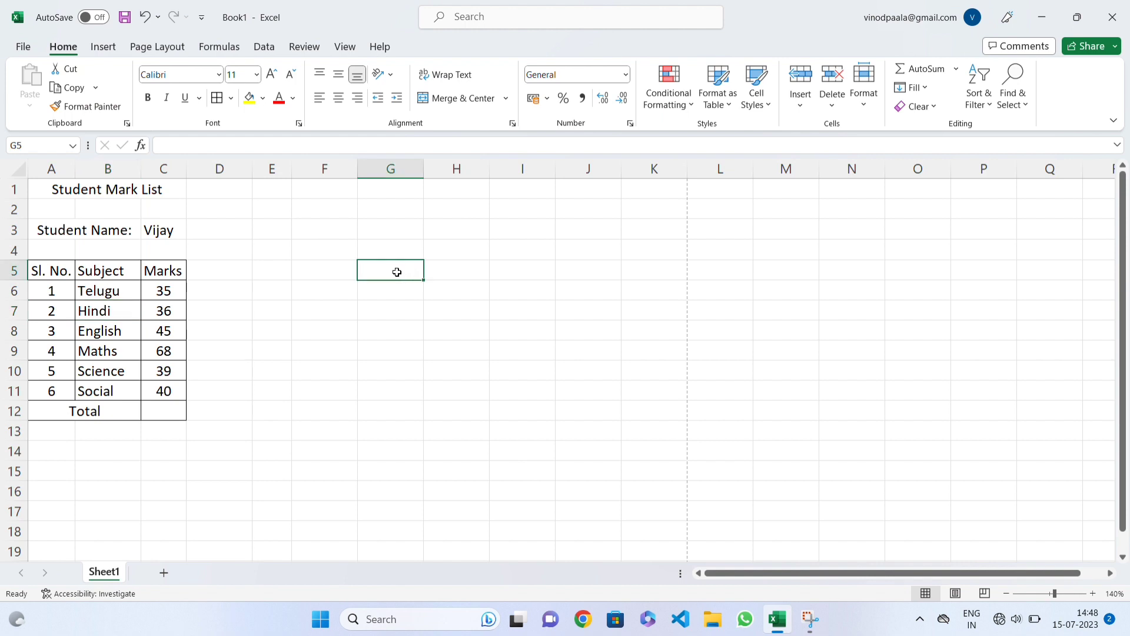
pyautogui.click(232, 103)
pyautogui.click(274, 160)
pyautogui.click(405, 301)
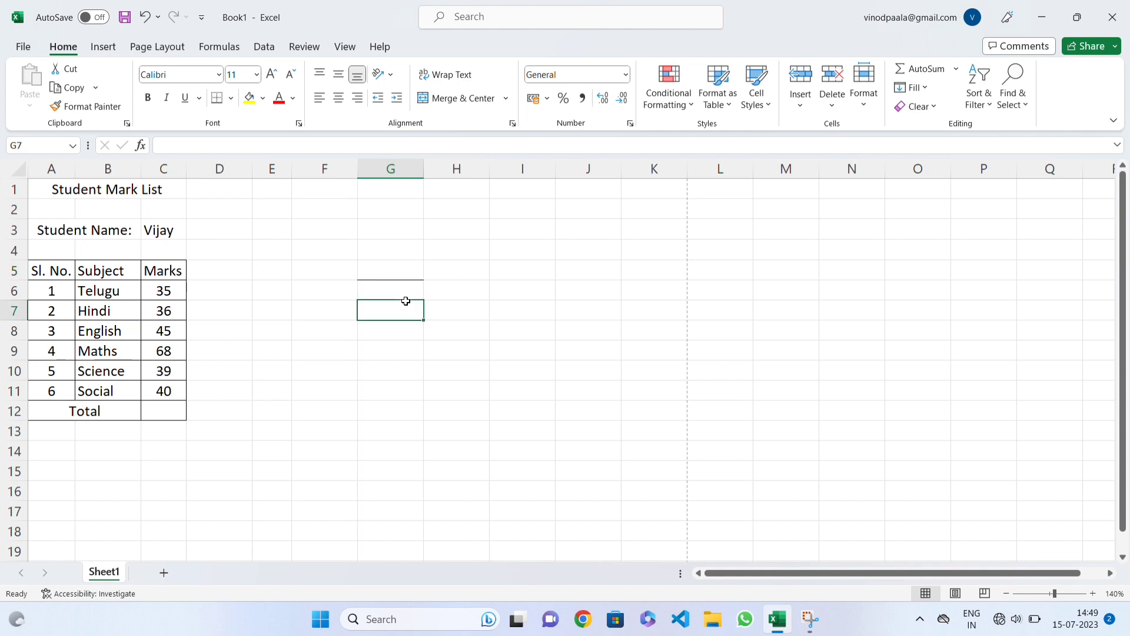
pyautogui.click(387, 271)
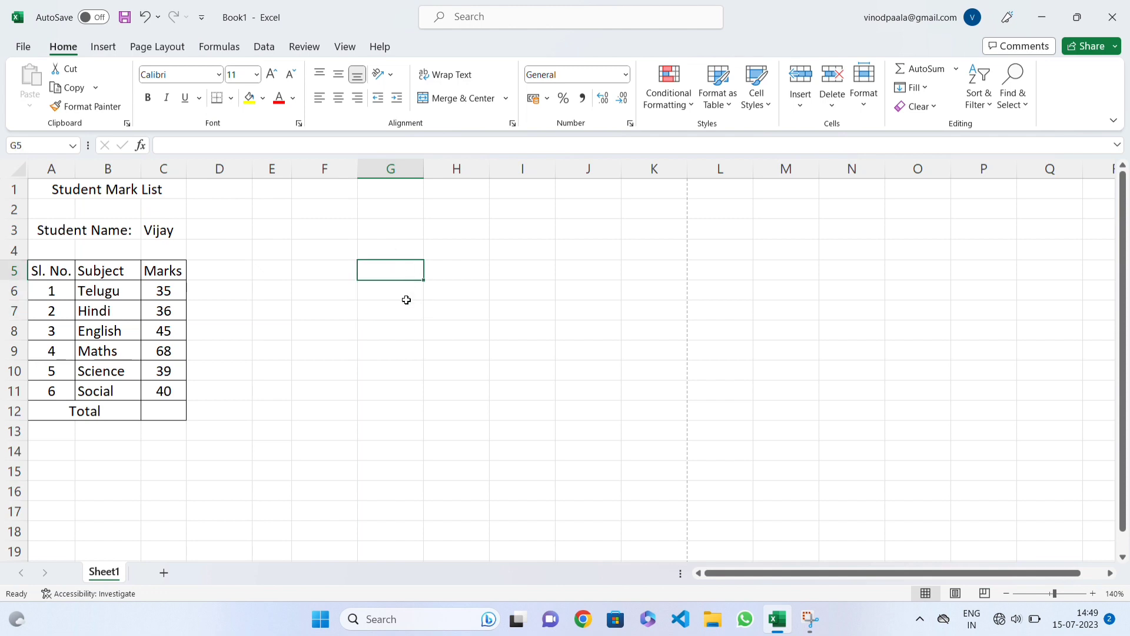
pyautogui.moveTo(406, 301); pyautogui.dragTo(404, 285)
pyautogui.click(408, 288)
pyautogui.click(394, 347)
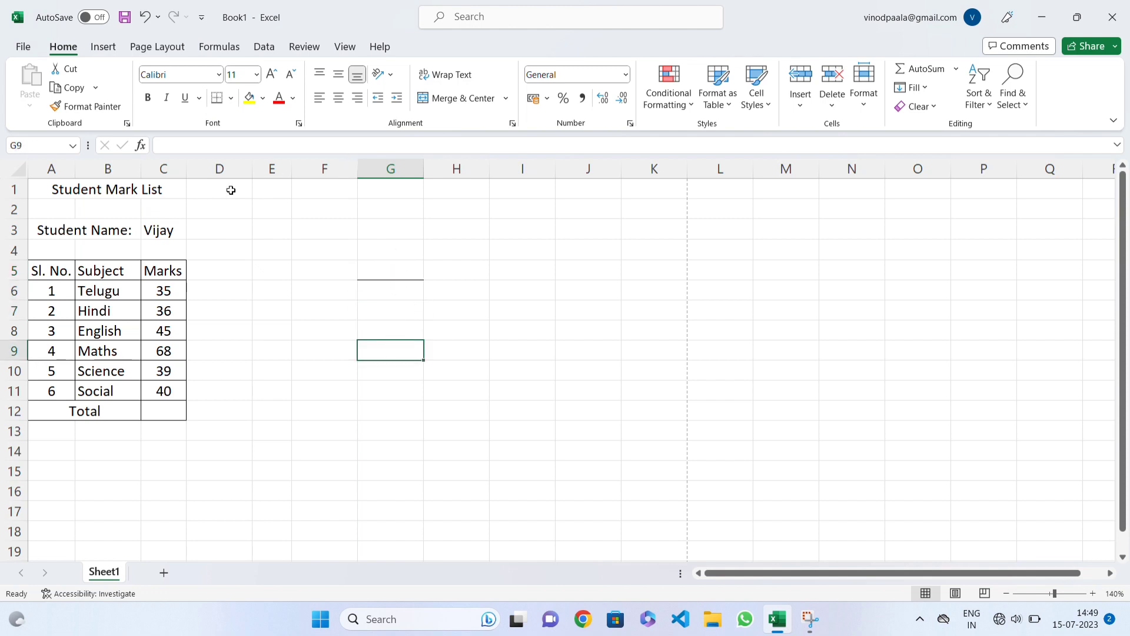
# Step: Apply Thick Outside Borders to the empty range E3:G10
pyautogui.click(231, 97)
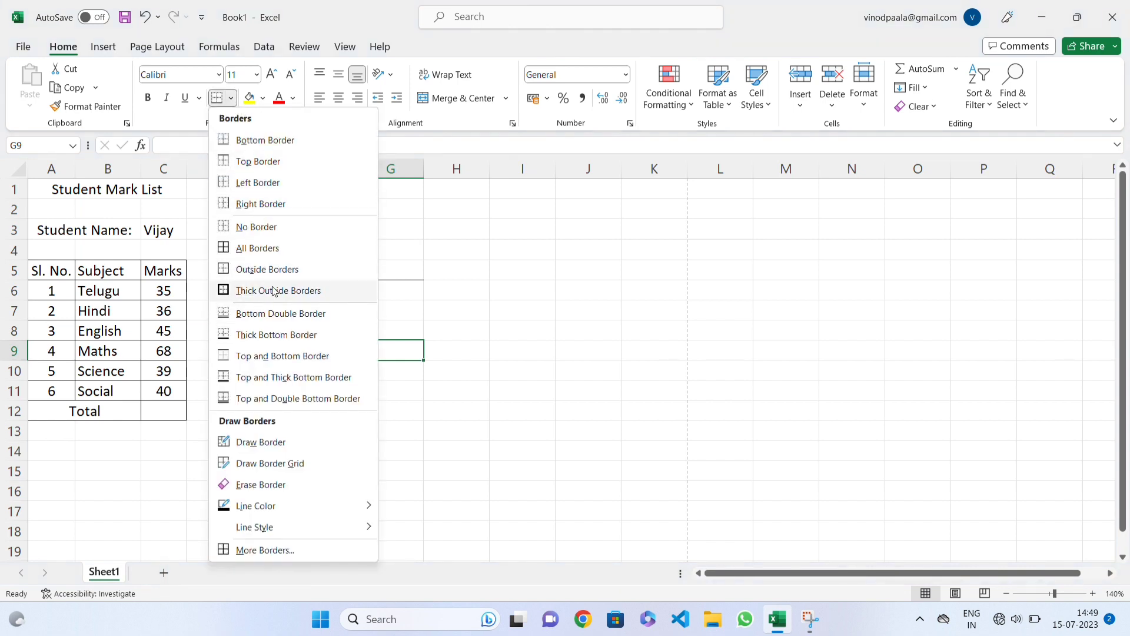
pyautogui.click(475, 310)
pyautogui.moveTo(282, 234); pyautogui.dragTo(409, 371)
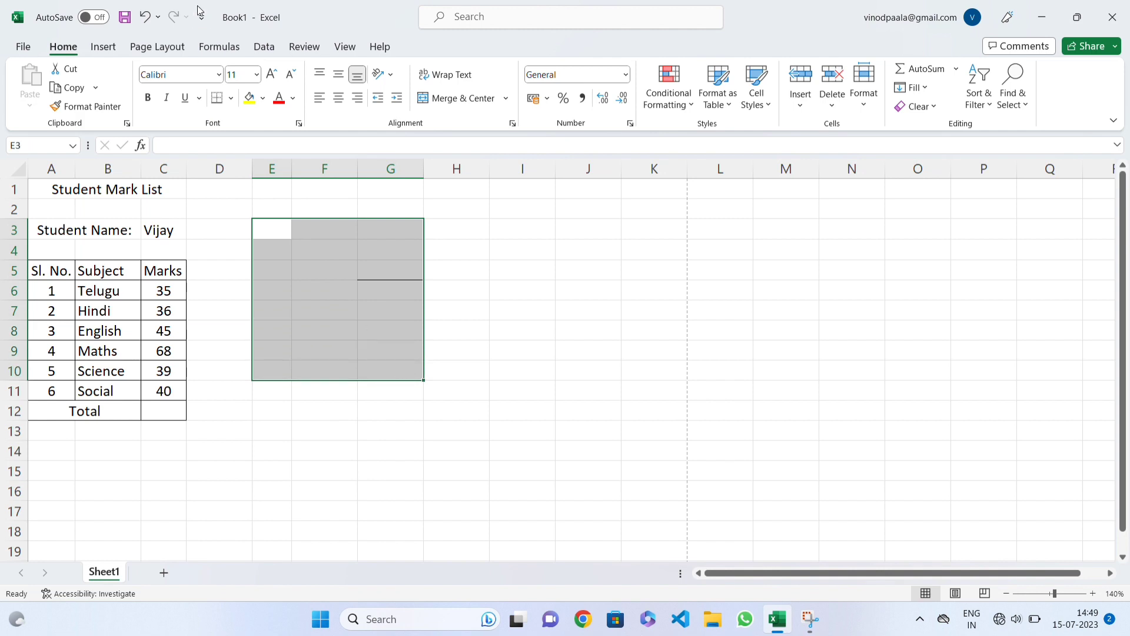
pyautogui.click(231, 99)
pyautogui.click(265, 294)
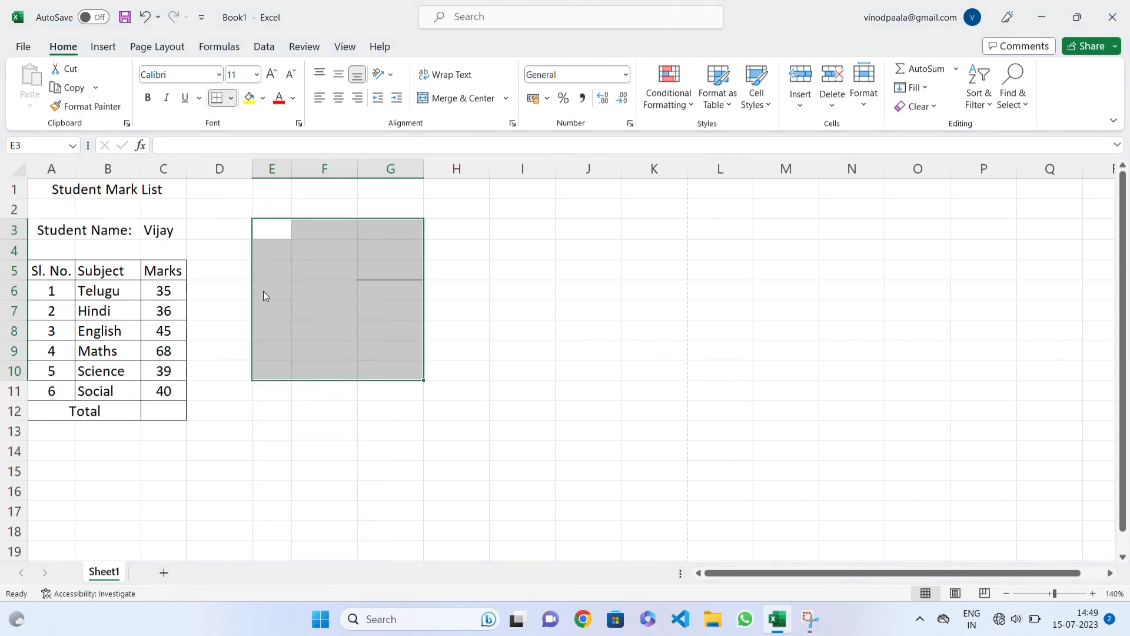
pyautogui.click(393, 254)
pyautogui.moveTo(252, 225); pyautogui.dragTo(358, 361)
pyautogui.click(268, 224)
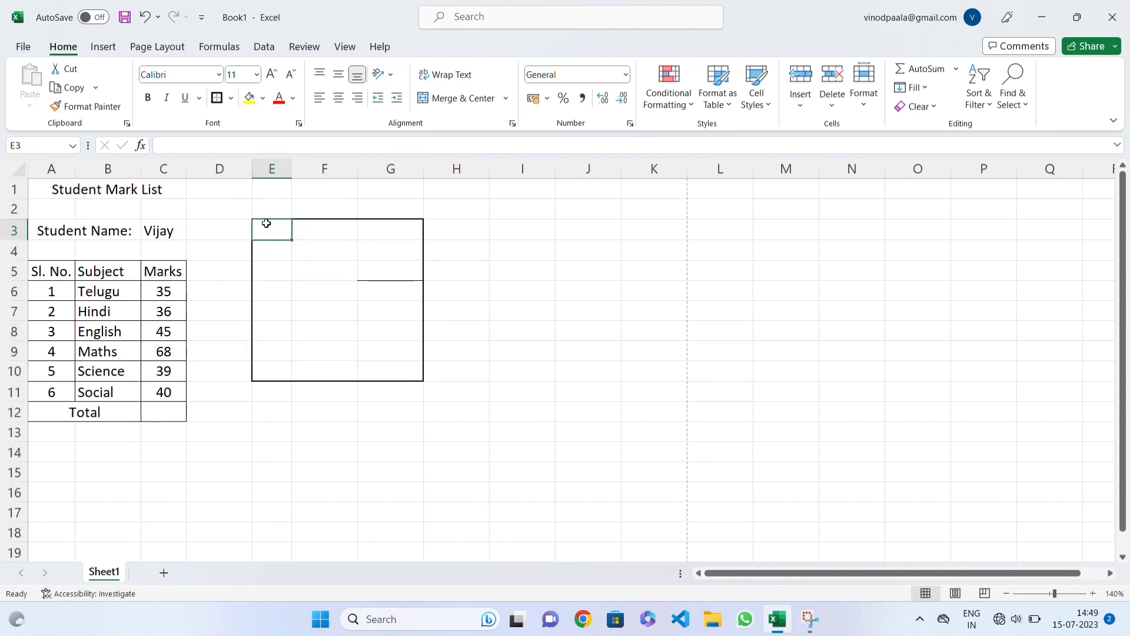
# Step: Remove all borders from the range E3:G10 with No Border
pyautogui.moveTo(264, 224); pyautogui.dragTo(376, 368)
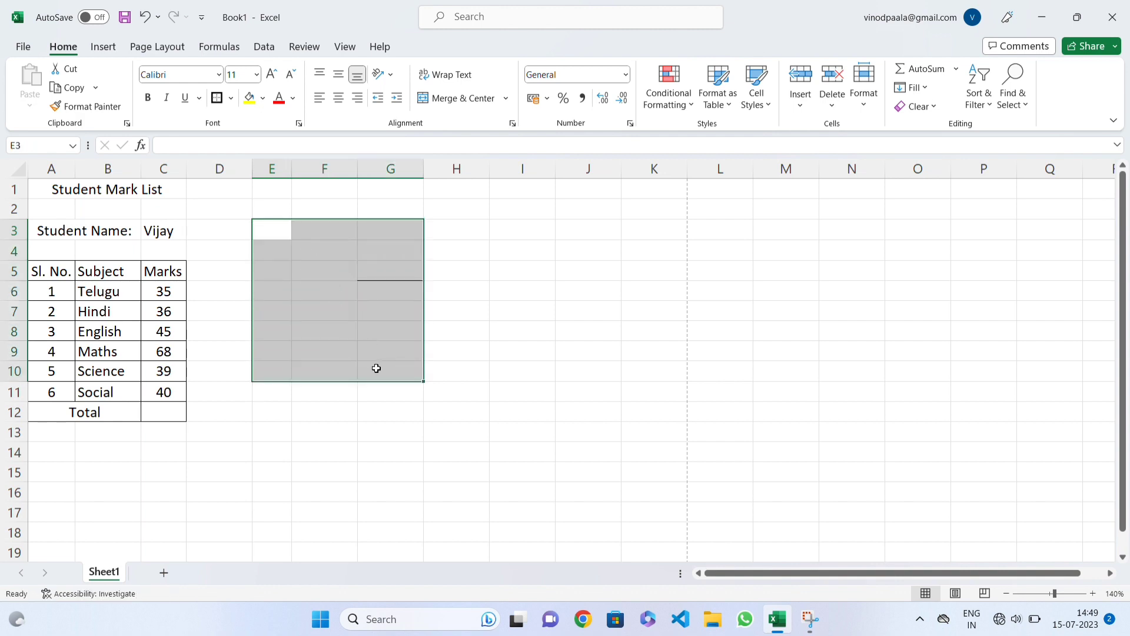
pyautogui.click(231, 98)
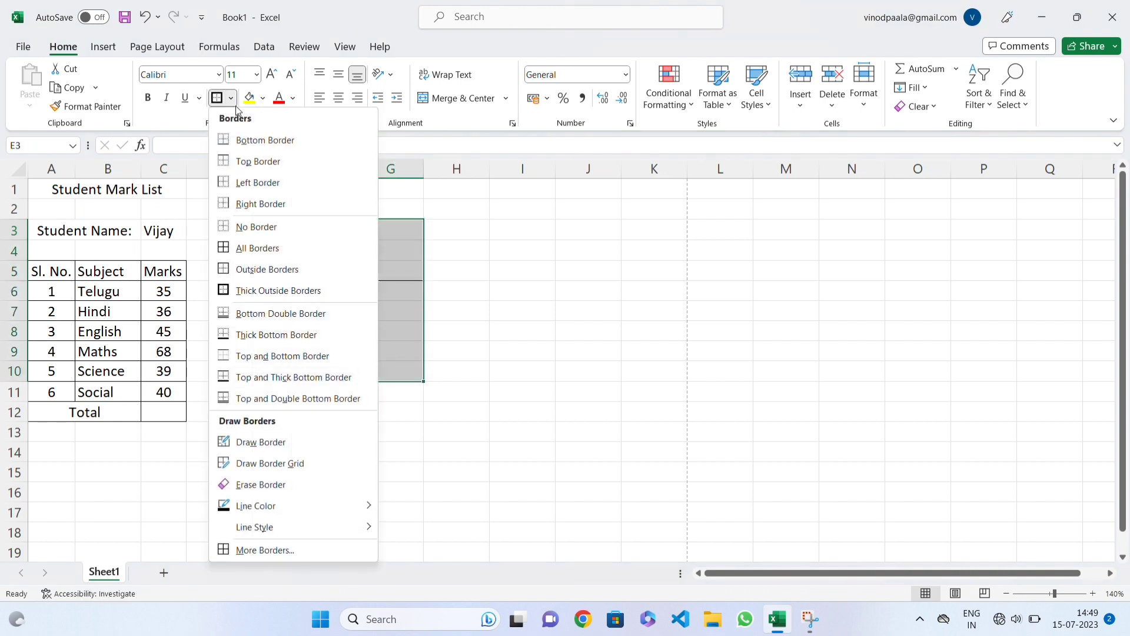
pyautogui.click(270, 225)
pyautogui.moveTo(312, 271); pyautogui.dragTo(315, 290)
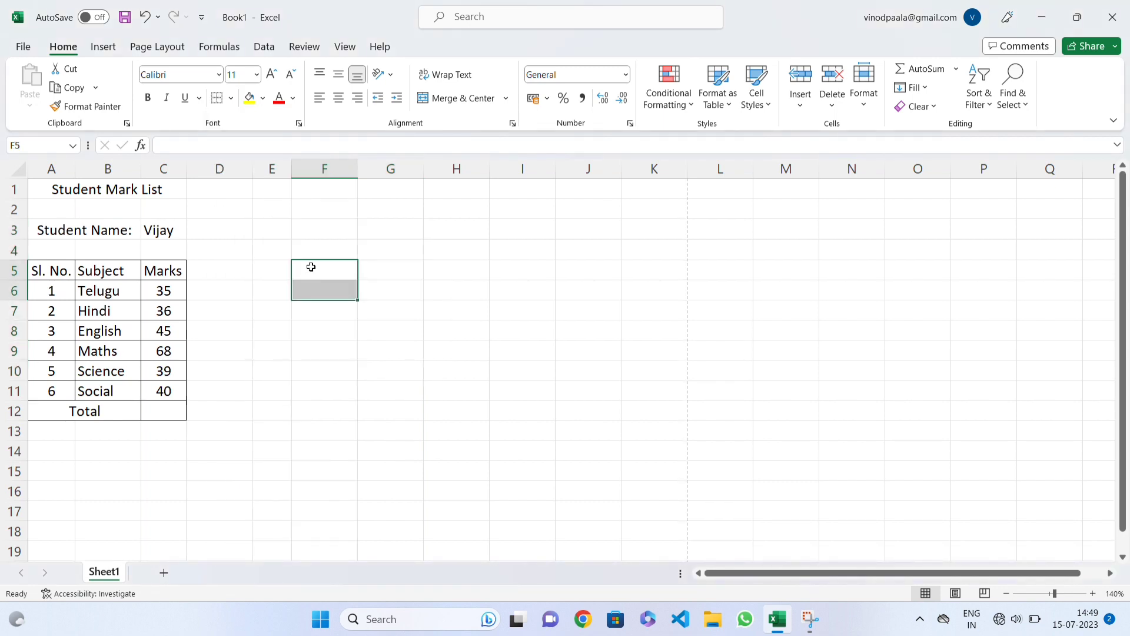
# Step: Set the font colour of the "Student Mark List" title to standard red
pyautogui.click(127, 187)
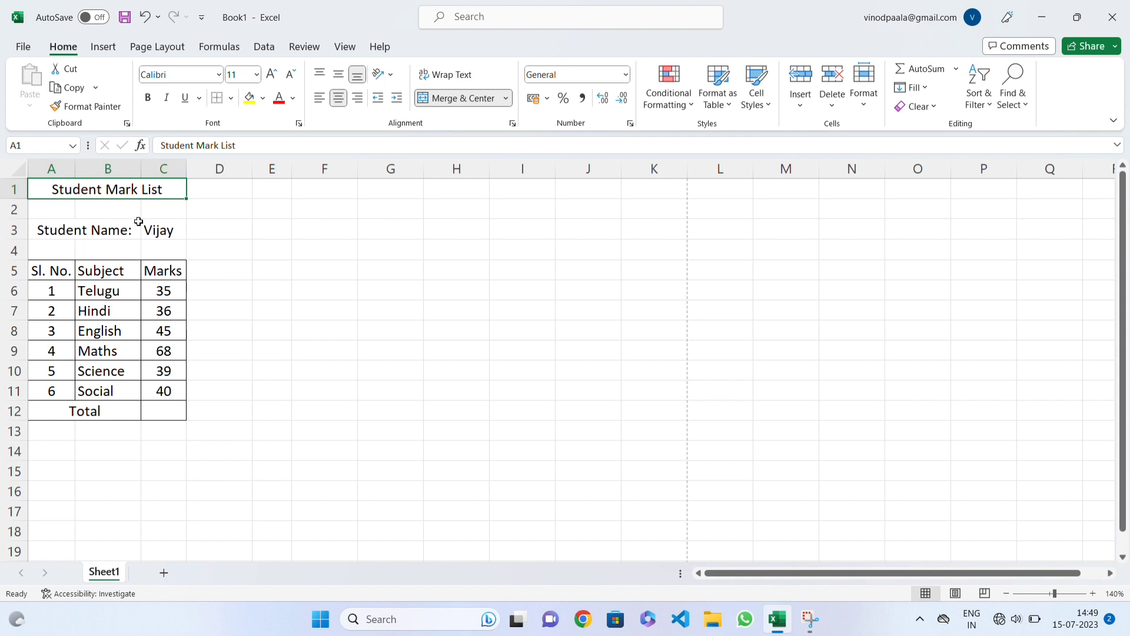
pyautogui.click(293, 98)
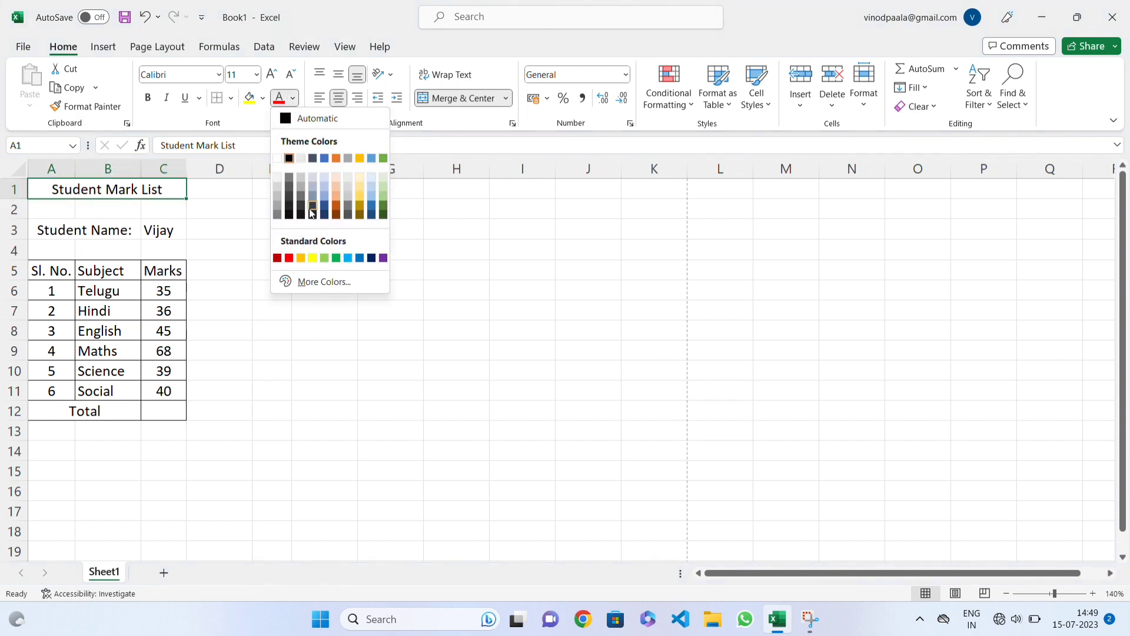
pyautogui.click(289, 259)
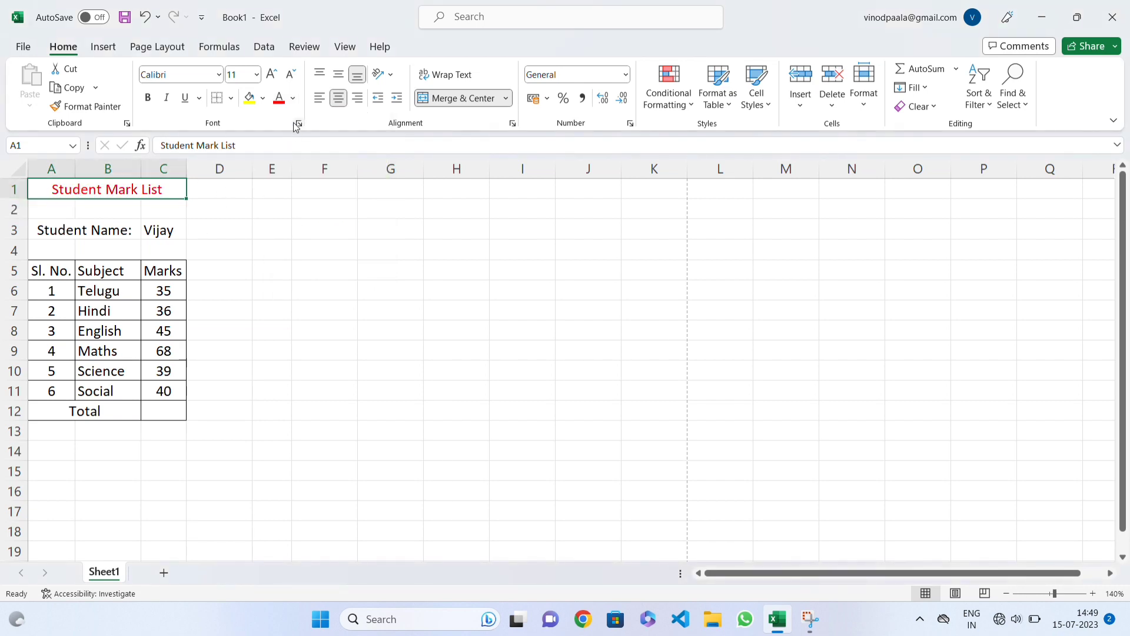
# Step: Fill the "Student Mark List" title and the "Student Name:" row cells A3:C3 with standard orange
pyautogui.click(263, 100)
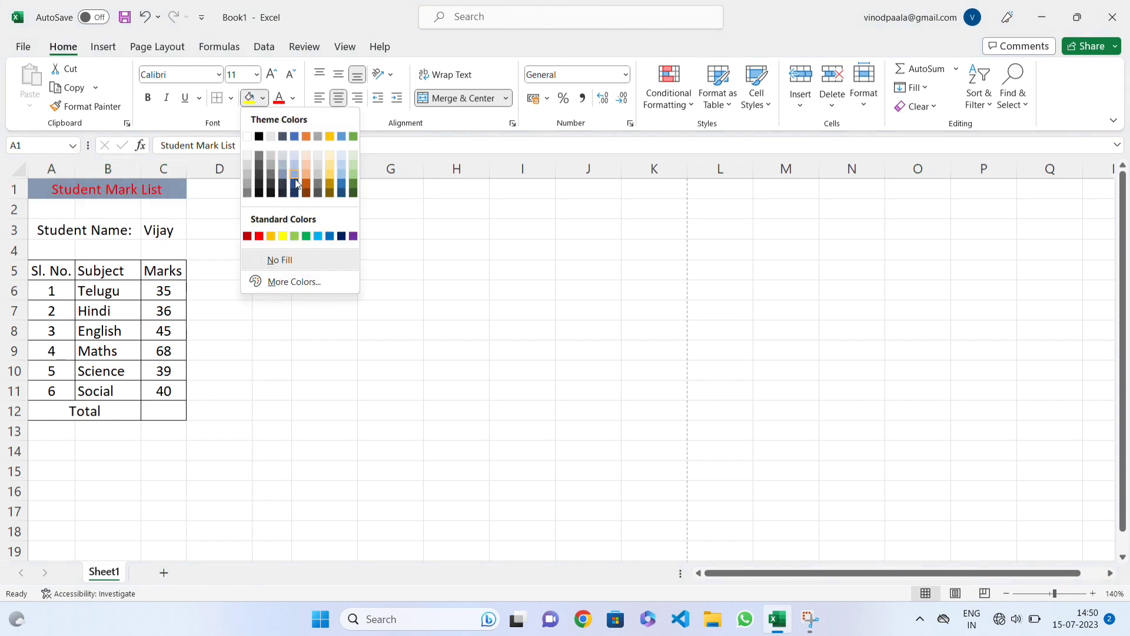
pyautogui.click(274, 235)
pyautogui.moveTo(57, 225); pyautogui.dragTo(152, 231)
pyautogui.click(247, 99)
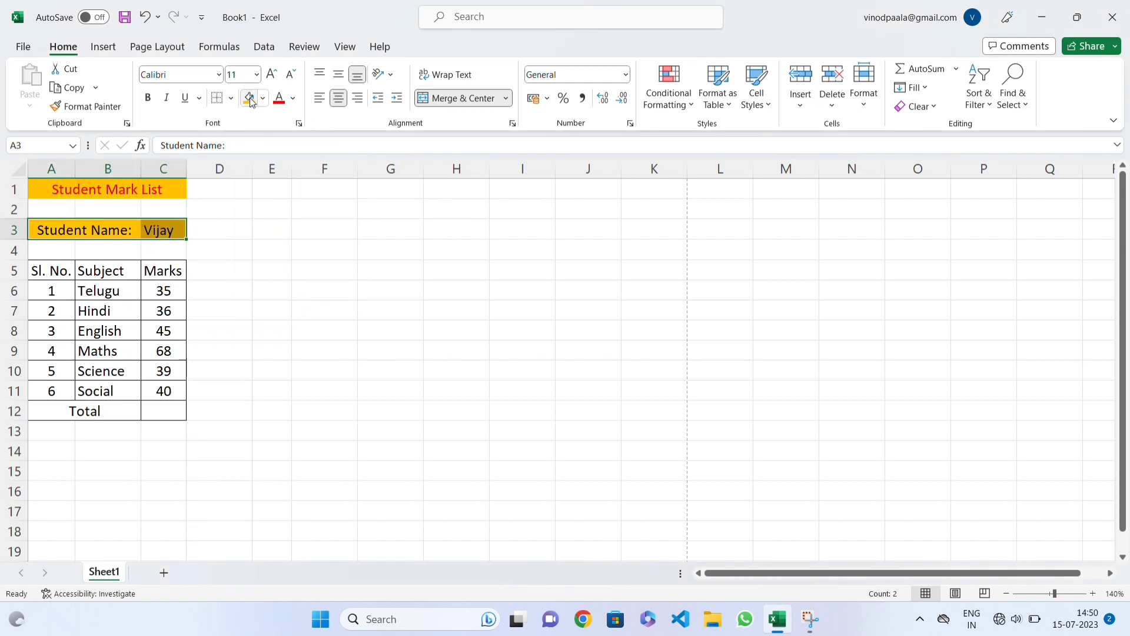
# Step: Delete the blank row 2 between the title and the "Student Name:" row
pyautogui.click(14, 250)
pyautogui.click(14, 209)
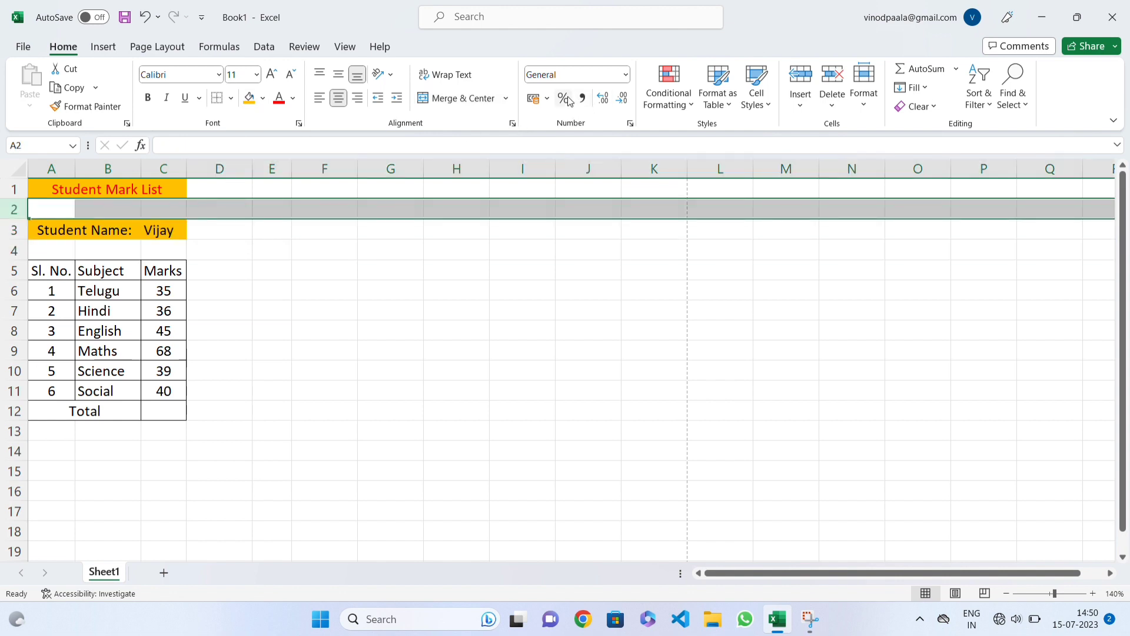
pyautogui.rightClick(7, 209)
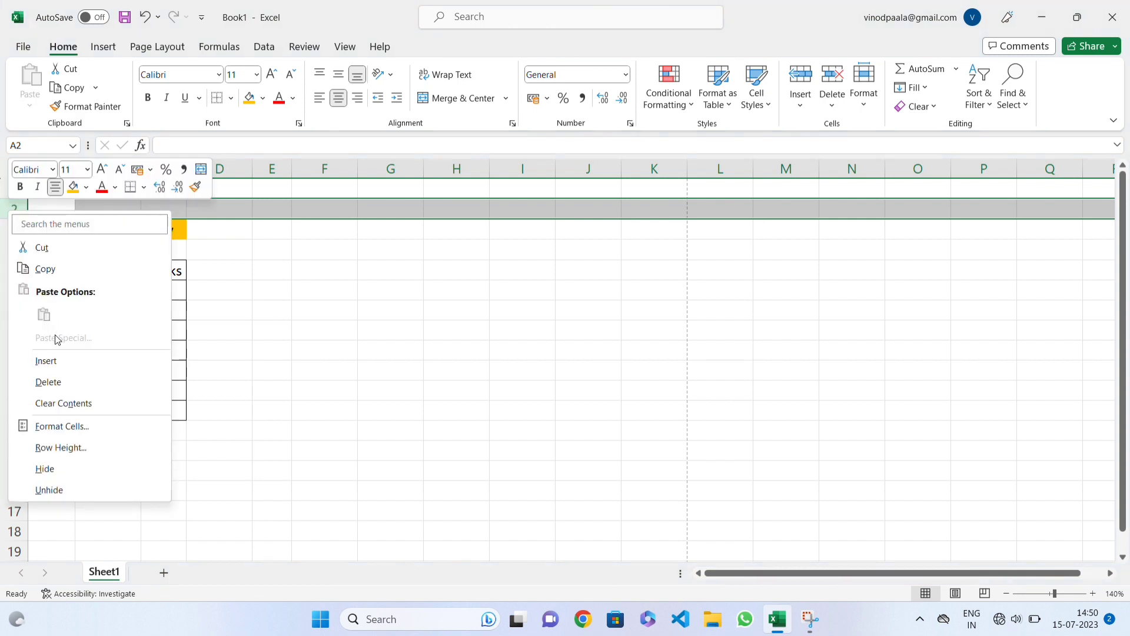
pyautogui.click(57, 382)
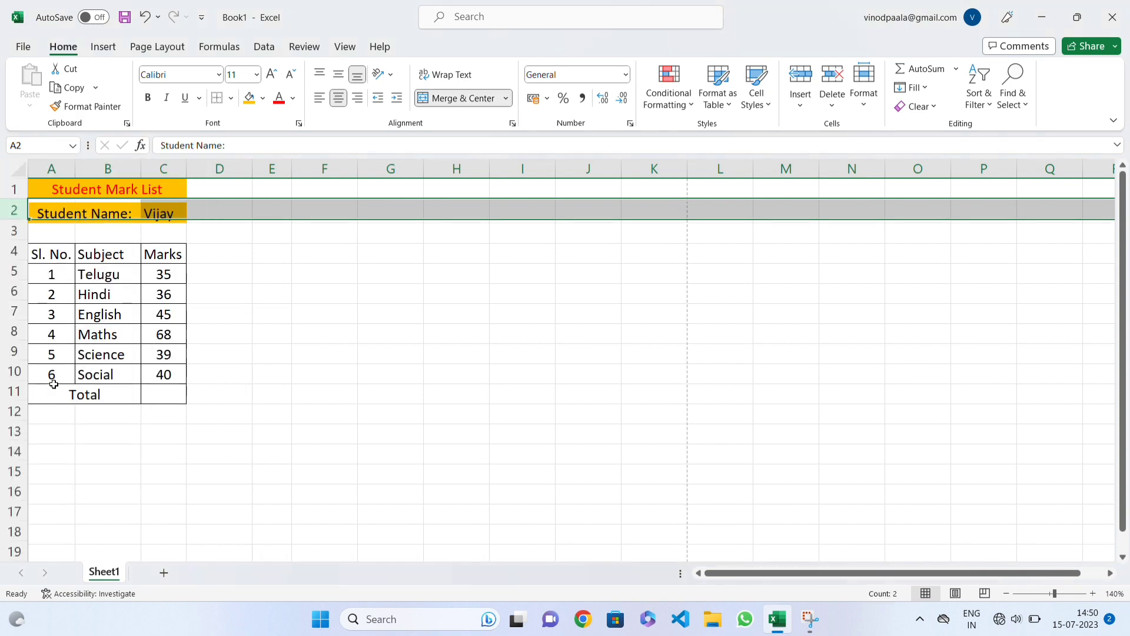
pyautogui.click(101, 210)
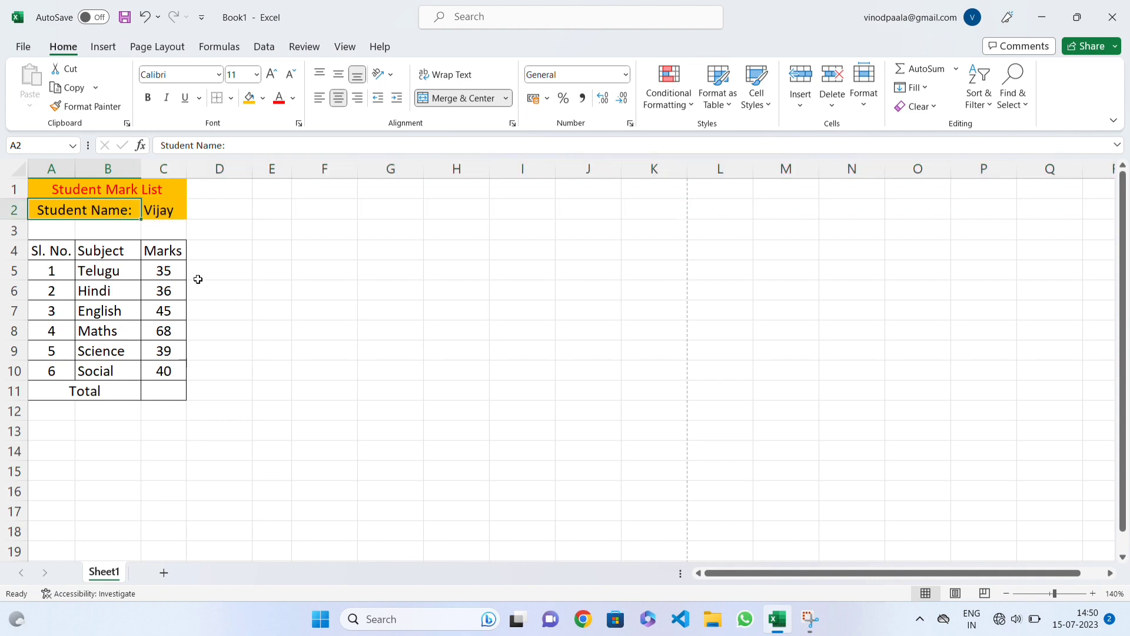
pyautogui.click(174, 229)
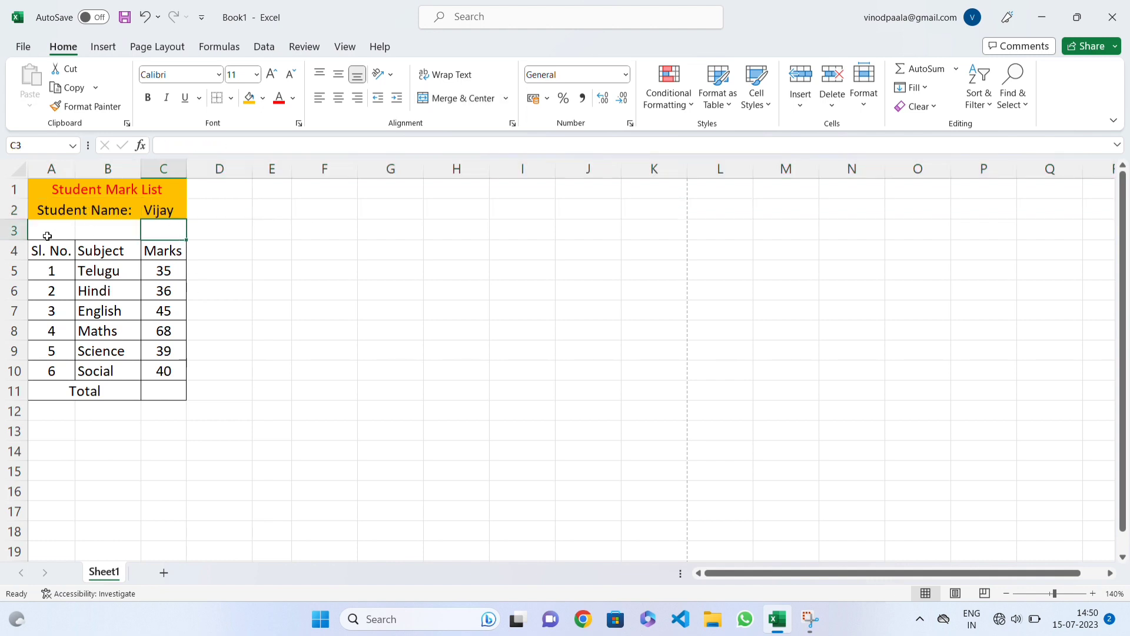
# Step: Format the heading cells A4:C4 with red font and a light blue-grey fill
pyautogui.moveTo(72, 252); pyautogui.dragTo(167, 248)
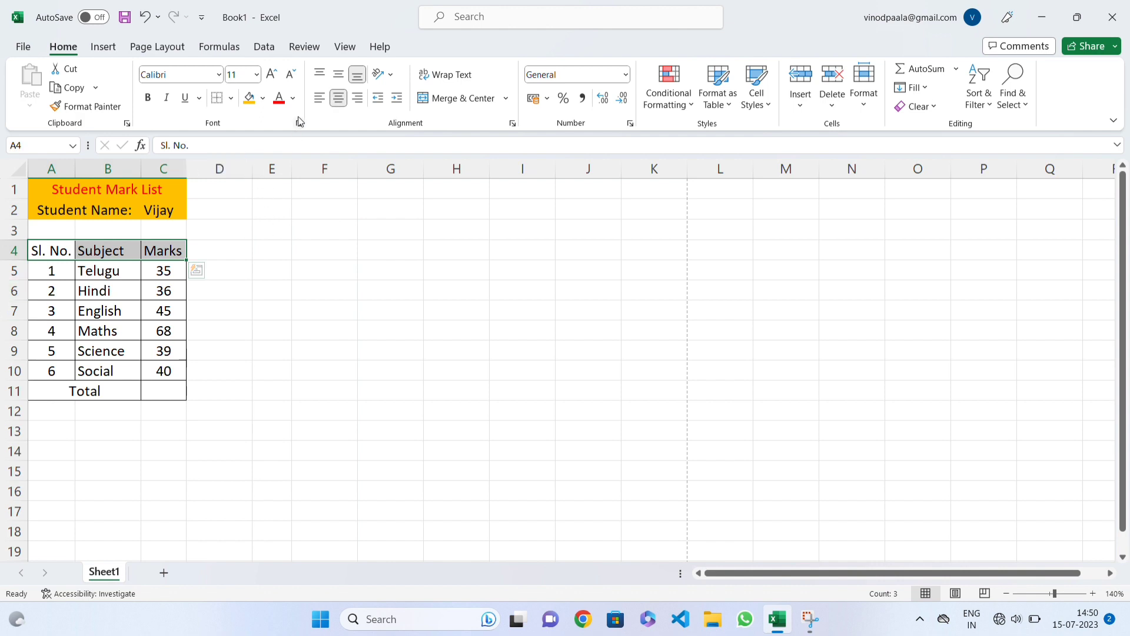
pyautogui.click(279, 98)
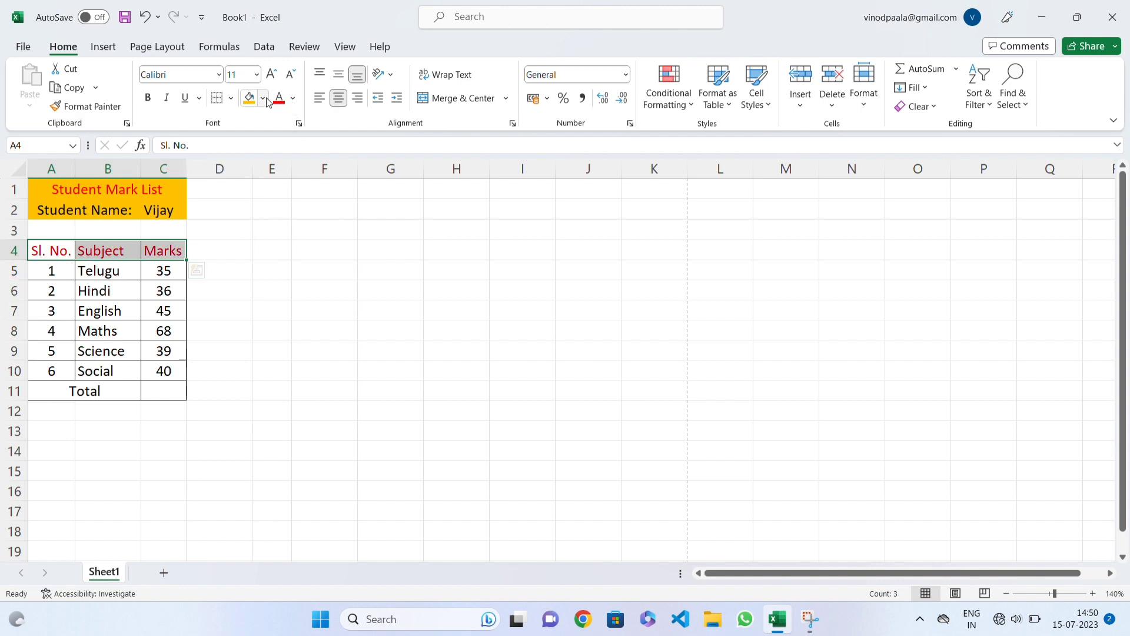
pyautogui.click(262, 98)
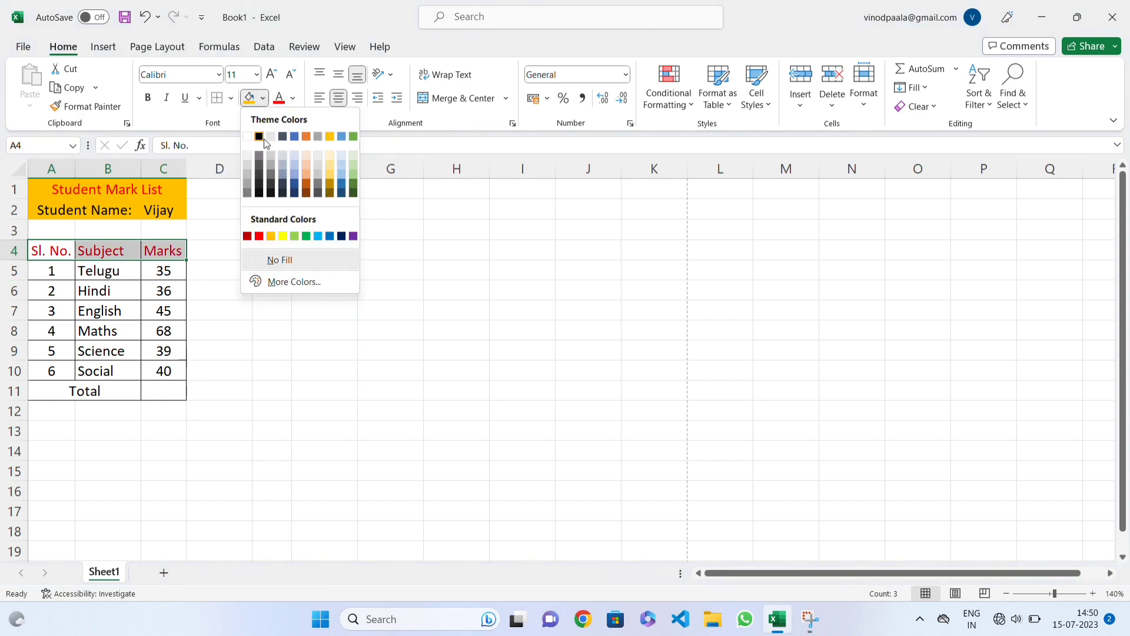
pyautogui.click(281, 162)
# Step: Fill the subject rows and the Total row, cells A5:C11, with a grey theme colour
pyautogui.moveTo(53, 278); pyautogui.dragTo(164, 393)
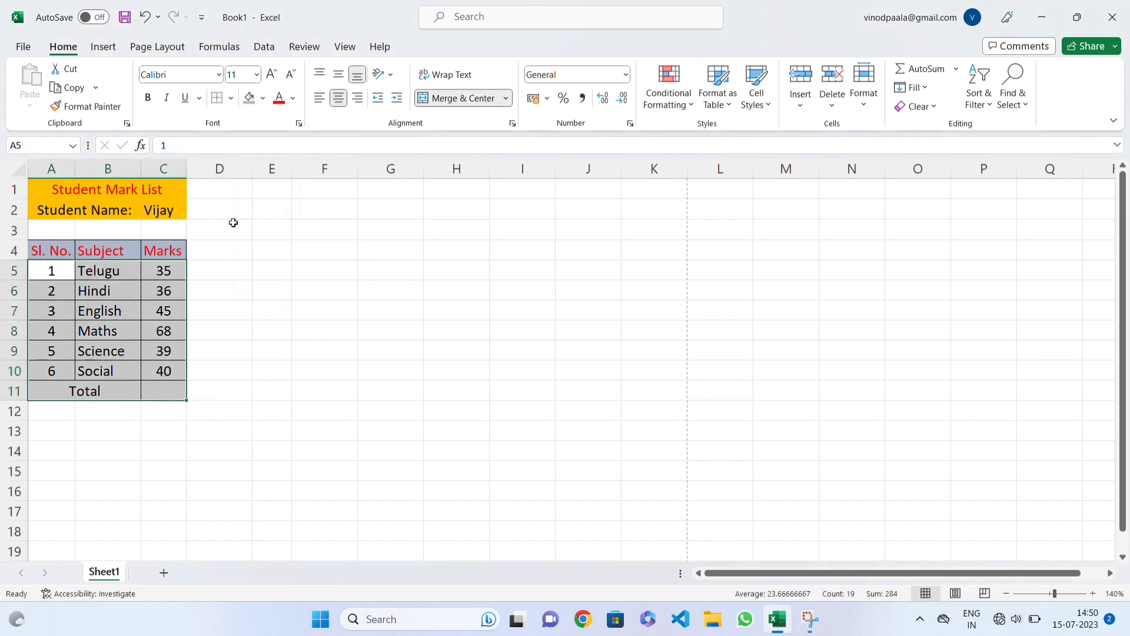
pyautogui.click(262, 98)
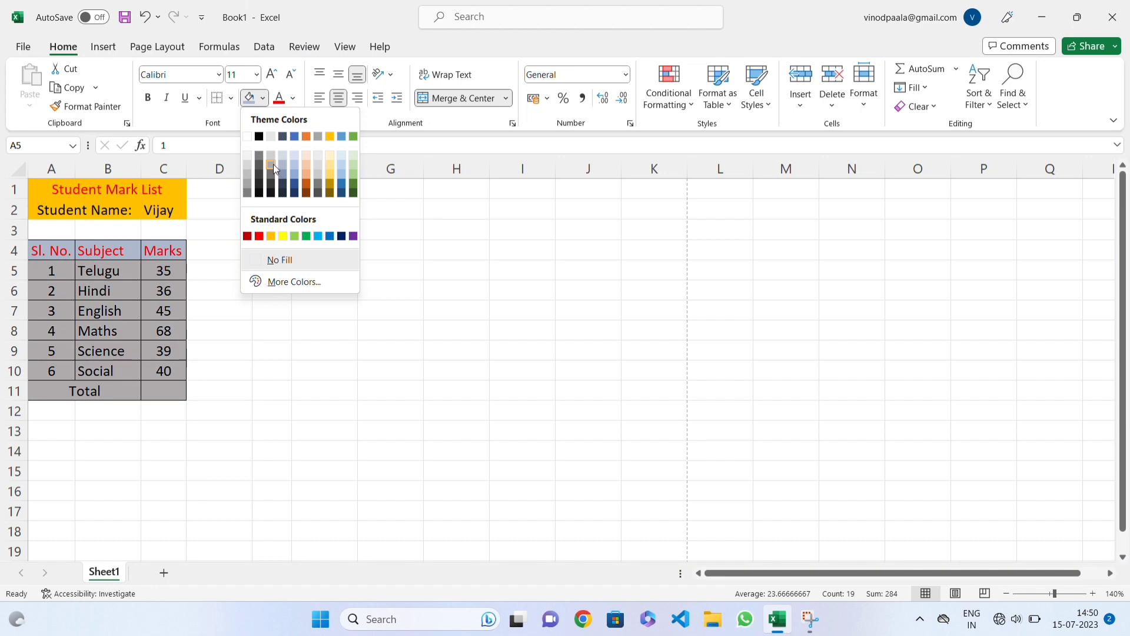
pyautogui.click(274, 165)
pyautogui.click(152, 306)
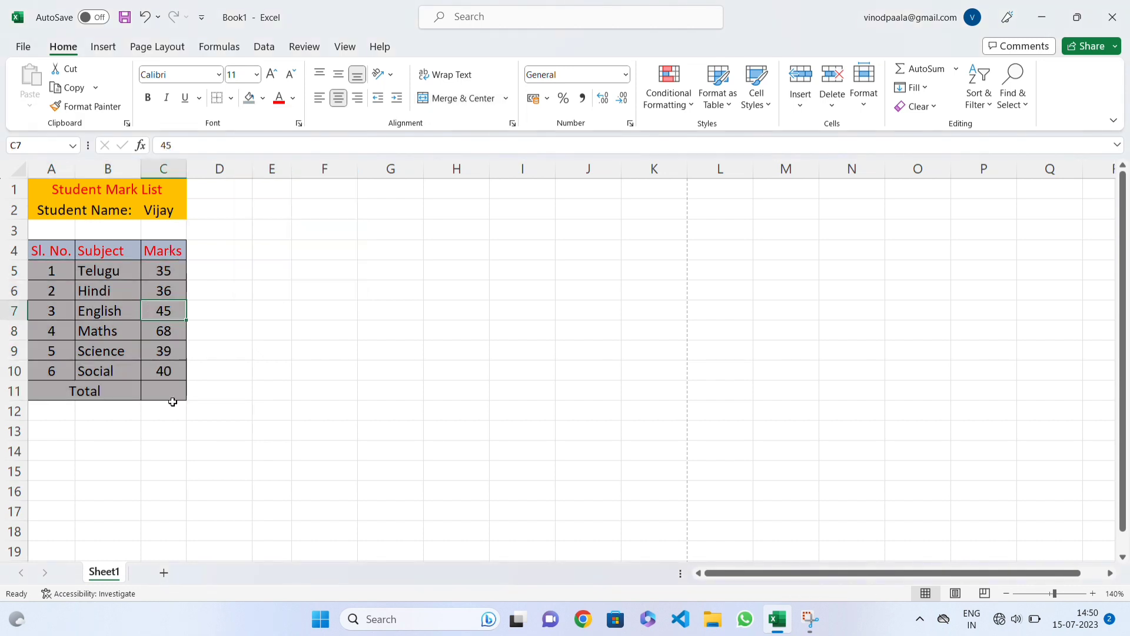
# Step: Delete the blank row 3 between the "Student Name:" row and the "Sl. No.", "Subject" and "Marks" headings
pyautogui.moveTo(57, 252); pyautogui.dragTo(171, 381)
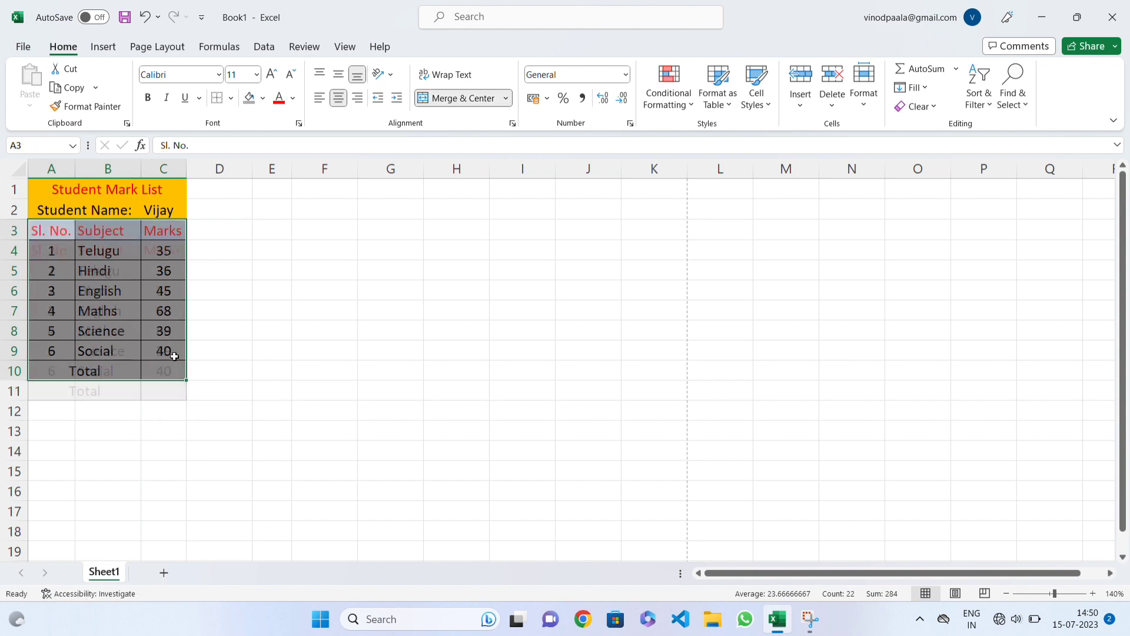
pyautogui.click(164, 270)
pyautogui.click(314, 312)
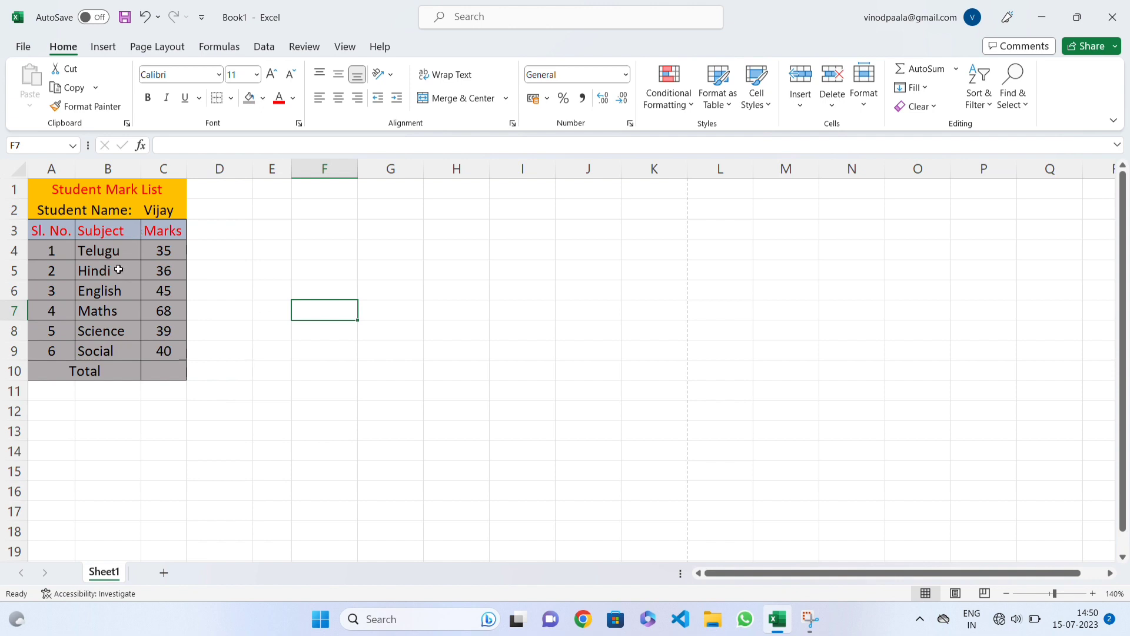
pyautogui.click(79, 189)
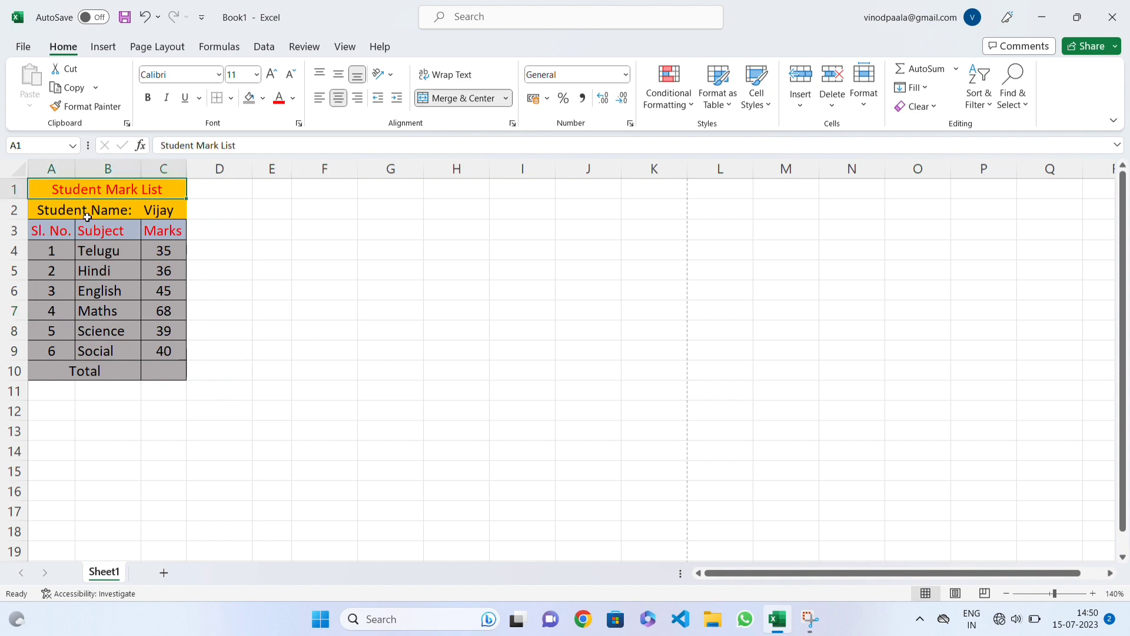
pyautogui.click(94, 228)
pyautogui.click(94, 213)
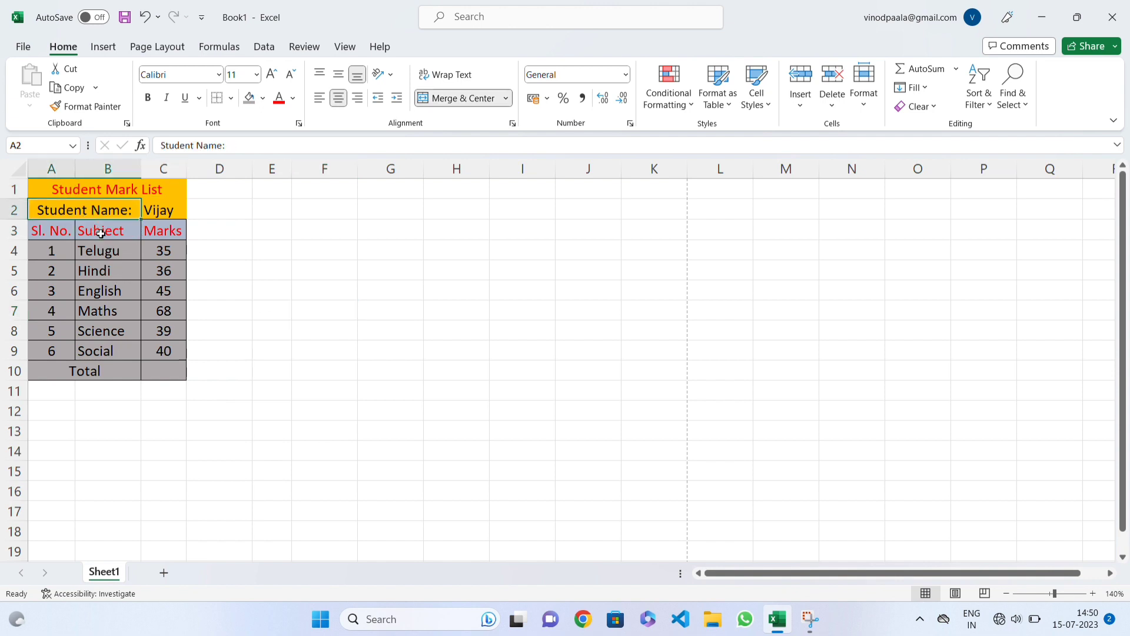
pyautogui.click(98, 230)
pyautogui.click(149, 229)
pyautogui.click(119, 195)
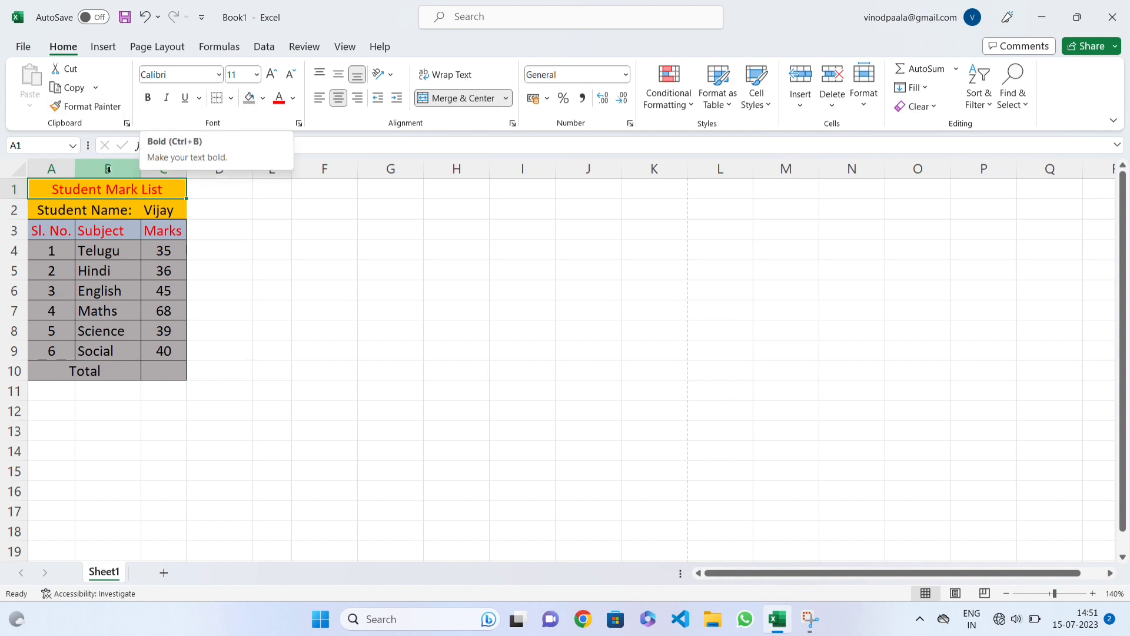
# Step: Bold the title, student name and heading rows, cells A1:C3
pyautogui.moveTo(107, 189); pyautogui.dragTo(109, 219)
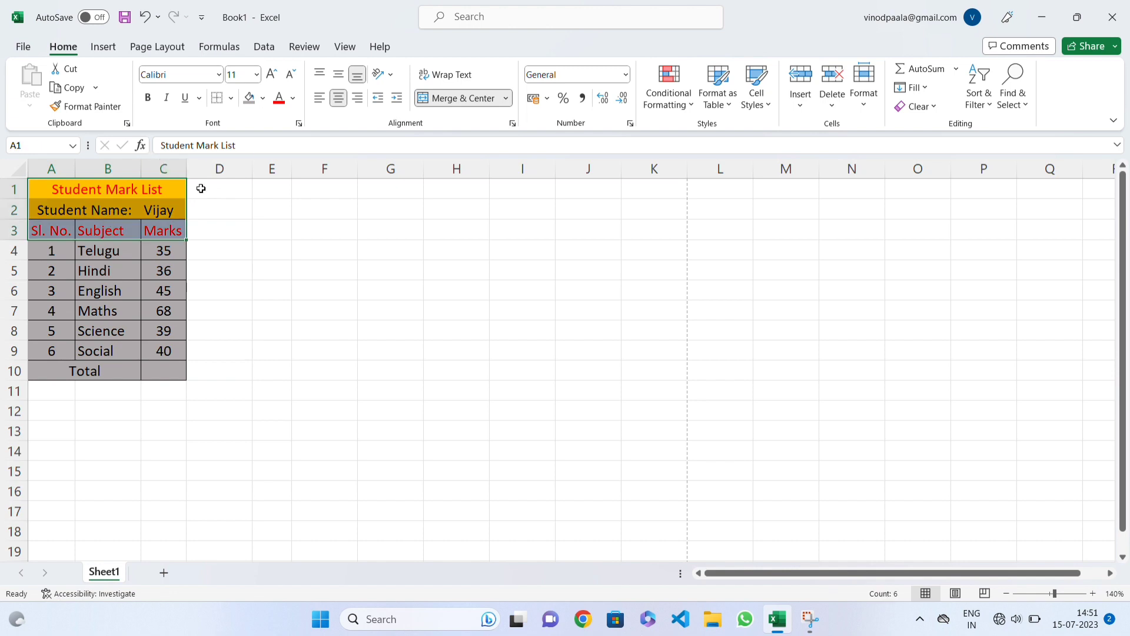
pyautogui.click(148, 97)
pyautogui.click(135, 218)
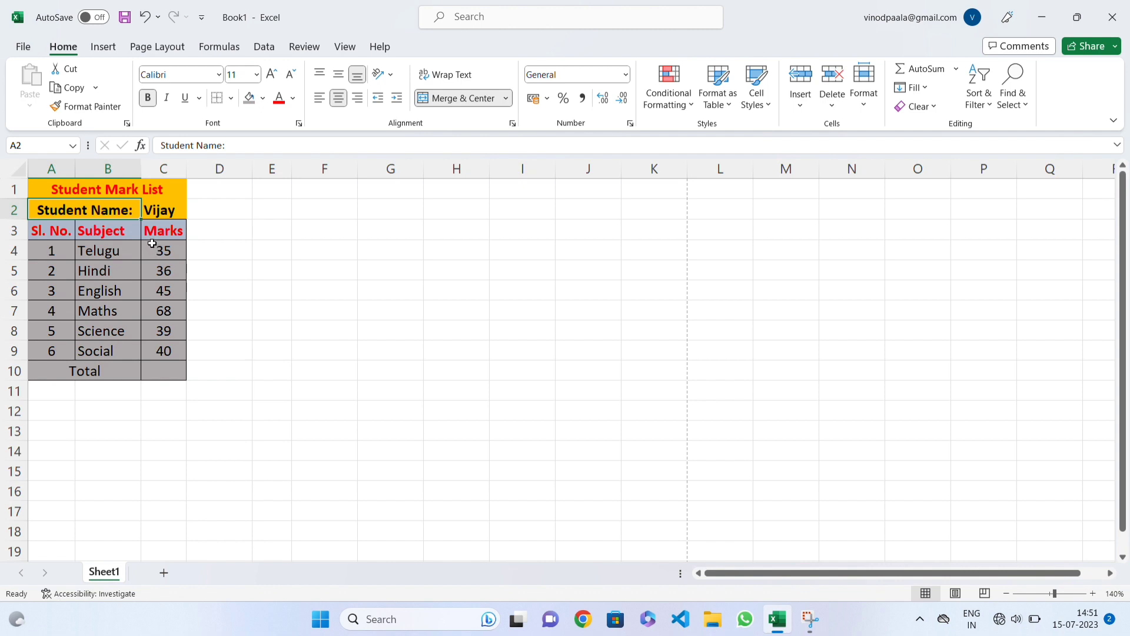
# Step: Change the font of the title, student name and heading rows, cells A1:C3, to Calibri Light
pyautogui.moveTo(158, 187); pyautogui.dragTo(166, 224)
pyautogui.click(219, 75)
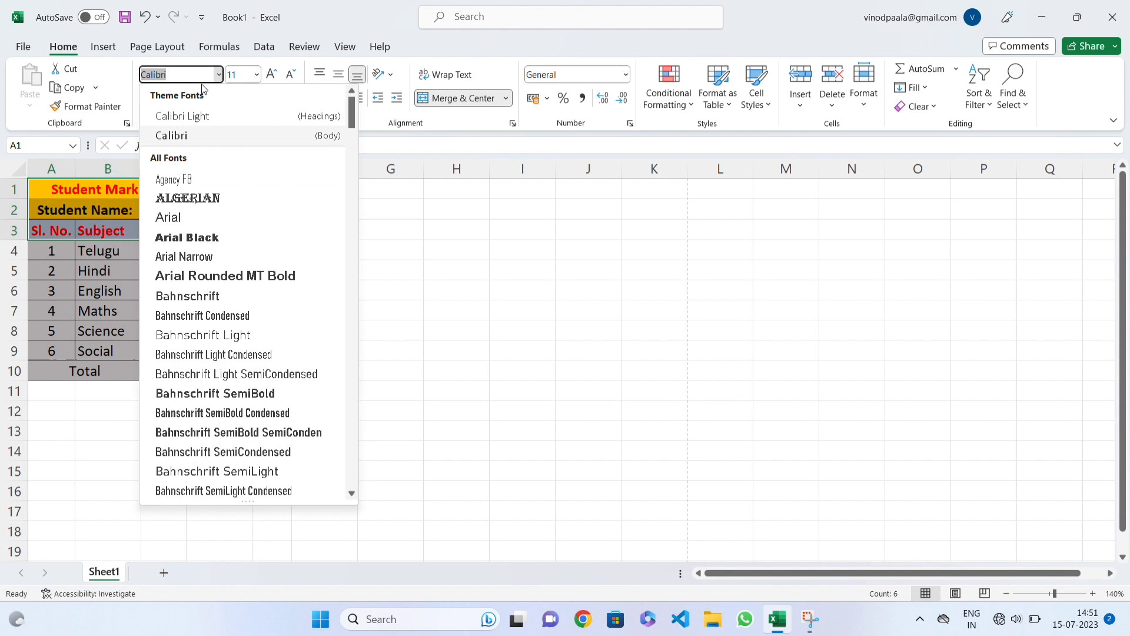
pyautogui.click(207, 117)
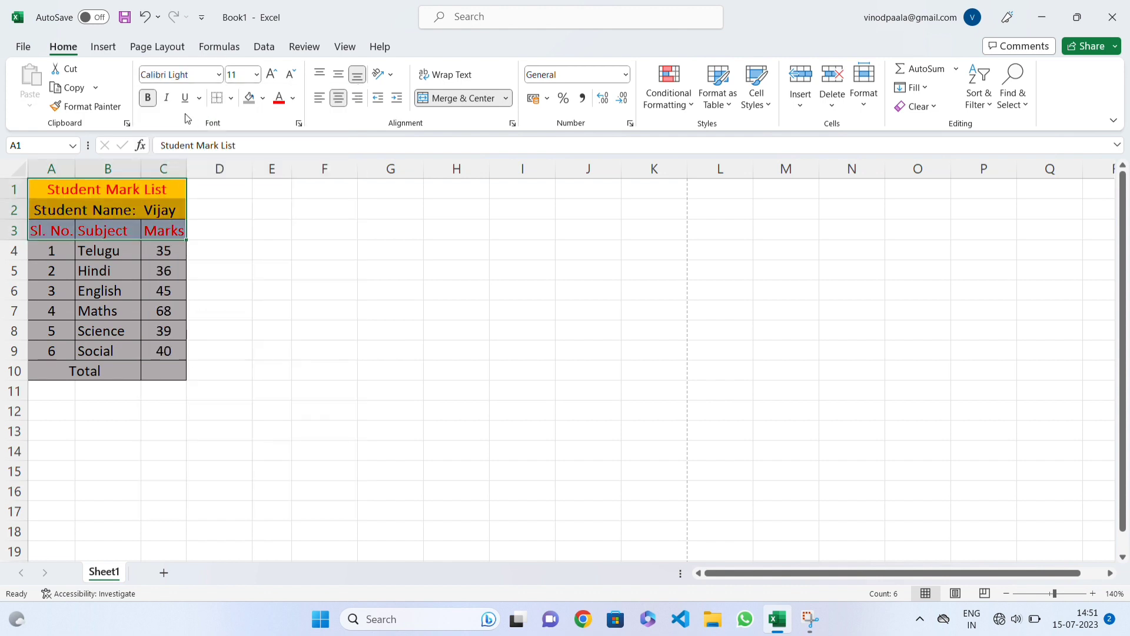
# Step: Try italic and underline on the "Marks" heading, switching each one back off
pyautogui.click(148, 230)
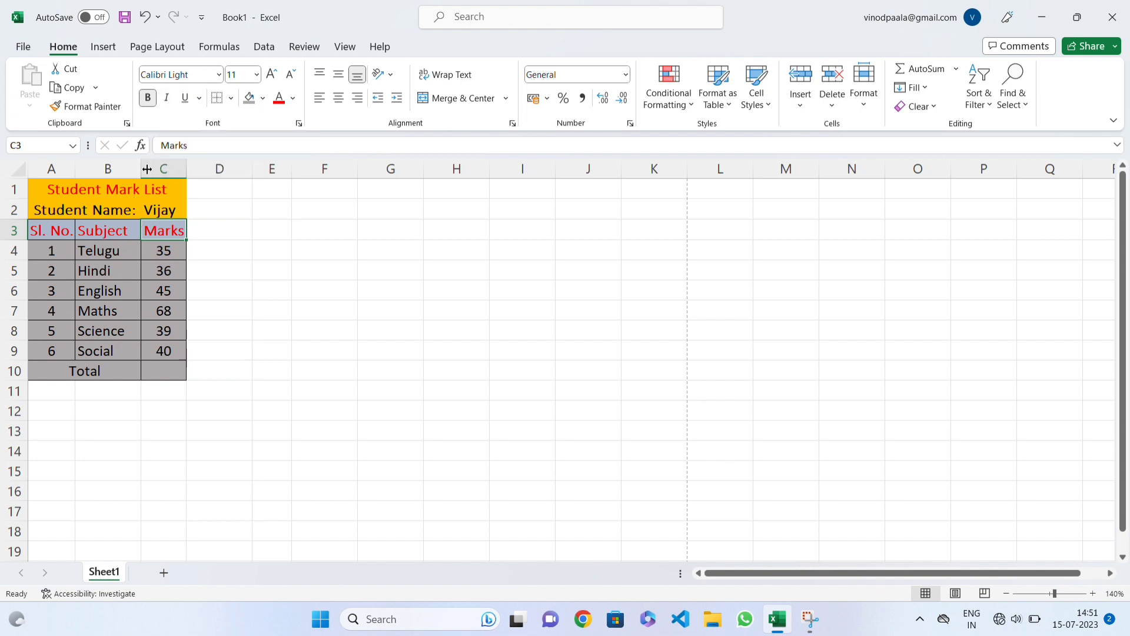
pyautogui.click(167, 98)
pyautogui.click(168, 100)
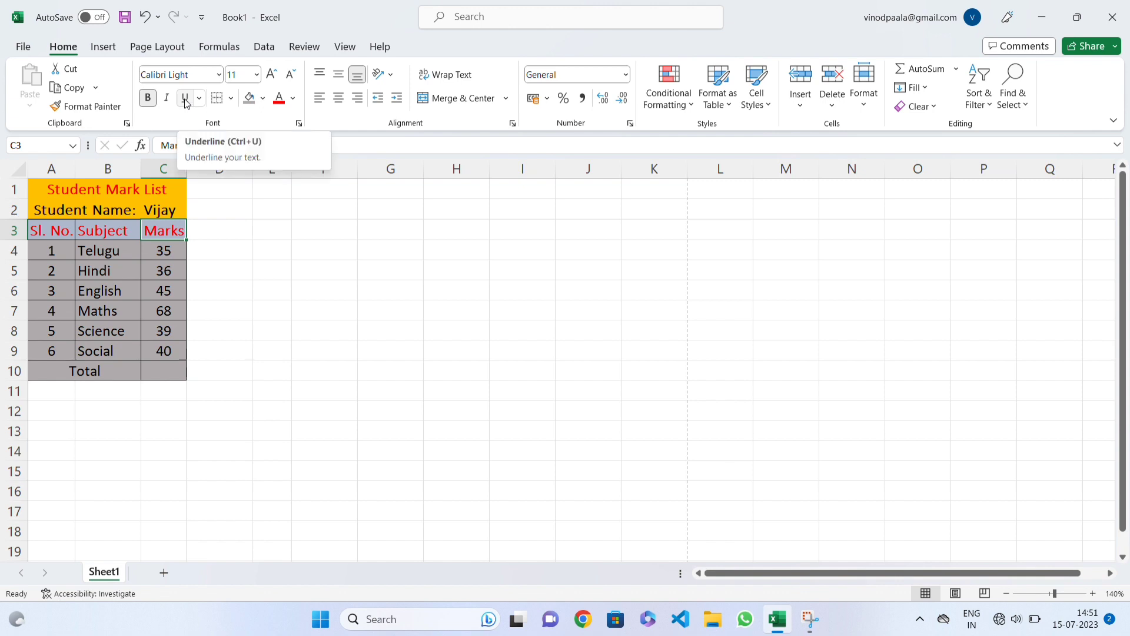
pyautogui.click(186, 99)
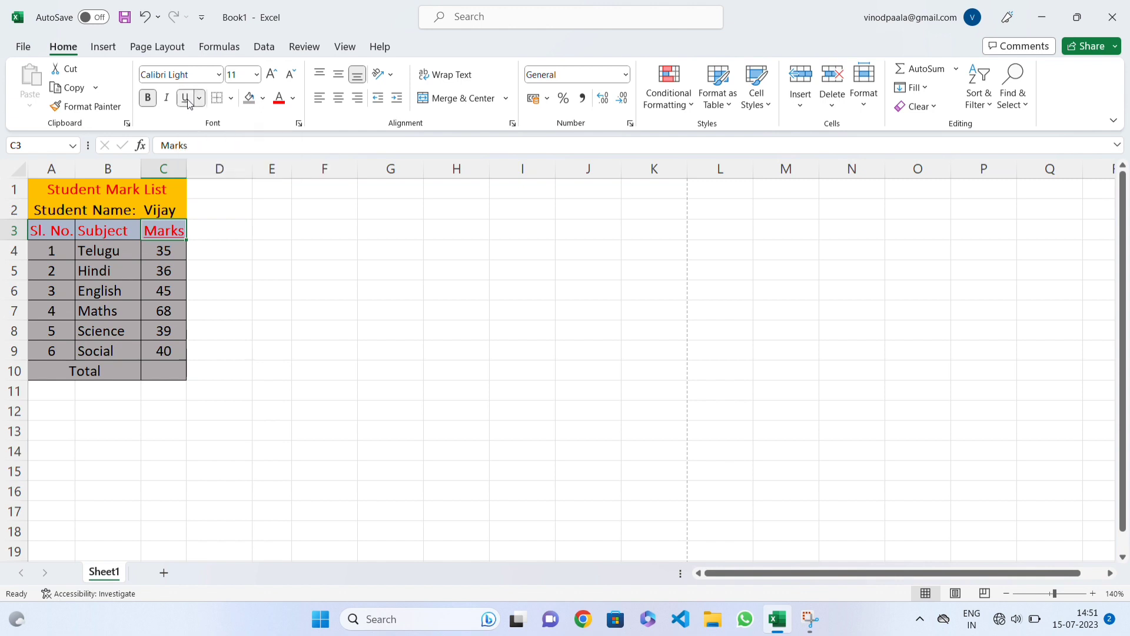
pyautogui.click(187, 100)
# Step: Apply a single underline to the "Marks" heading in cell C3
pyautogui.click(201, 99)
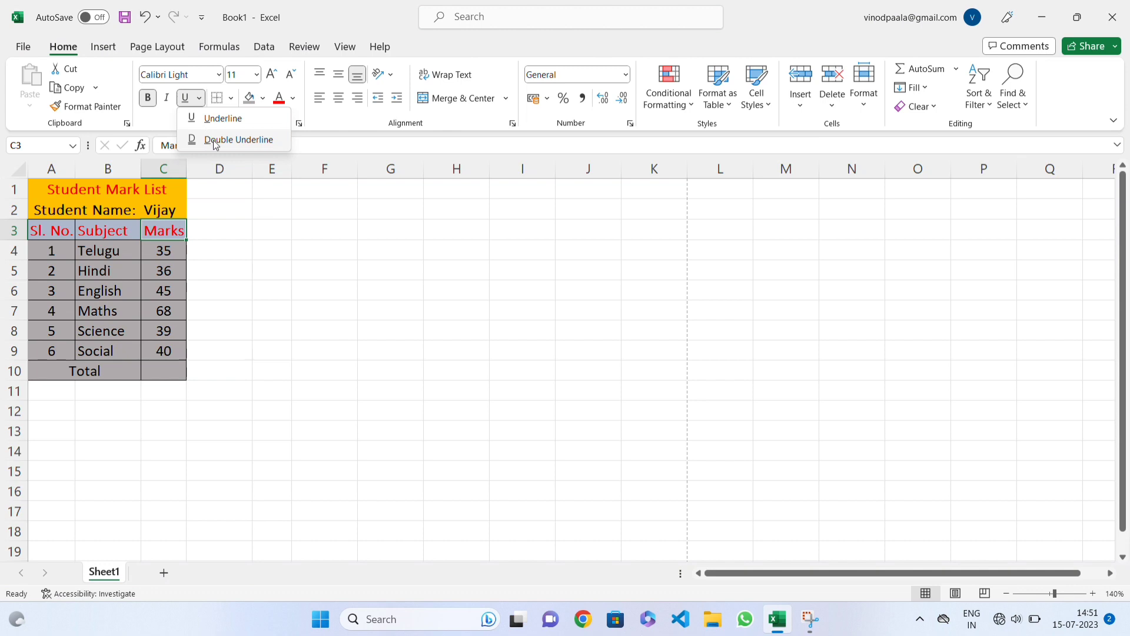
pyautogui.click(206, 119)
pyautogui.click(211, 259)
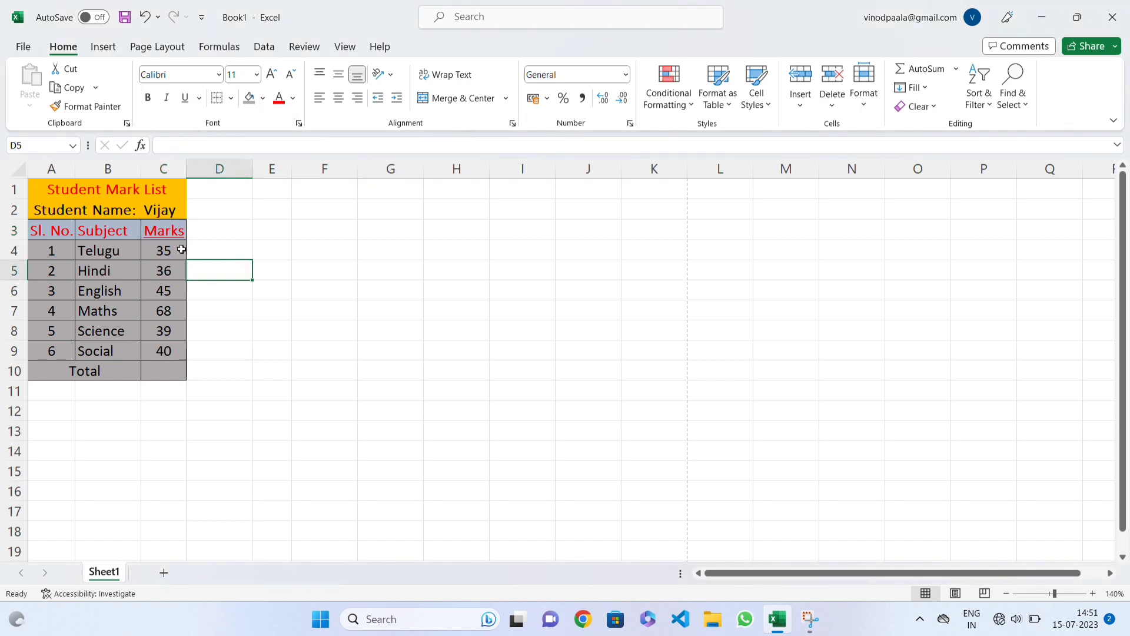
# Step: Apply a double underline to the "Marks" heading and remove it again
pyautogui.click(173, 236)
pyautogui.click(199, 98)
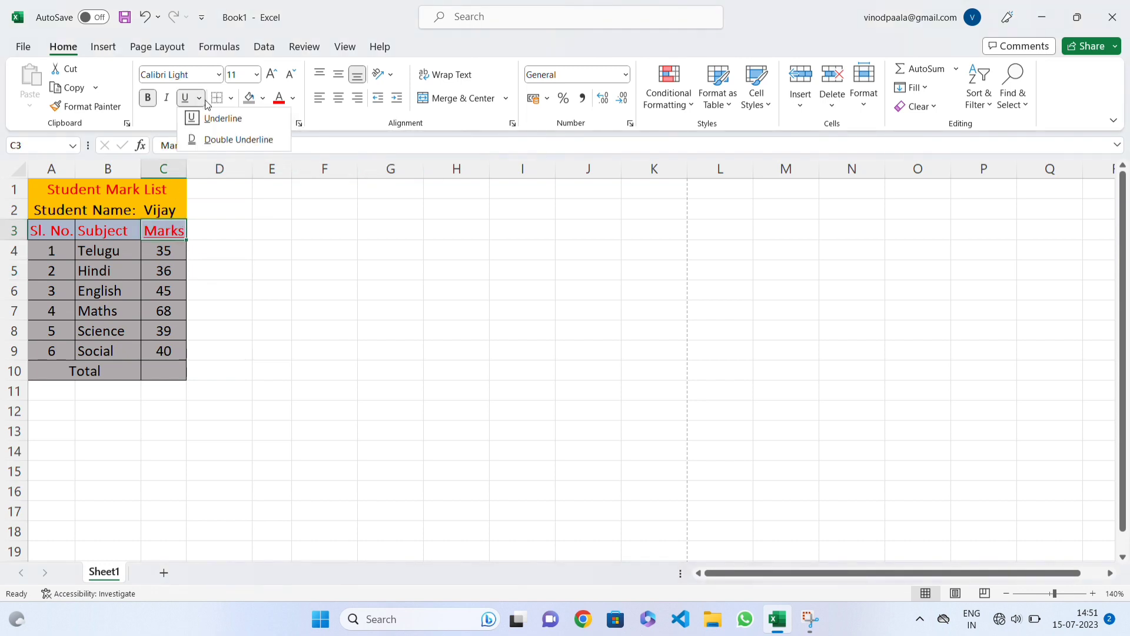
pyautogui.click(216, 141)
pyautogui.click(203, 242)
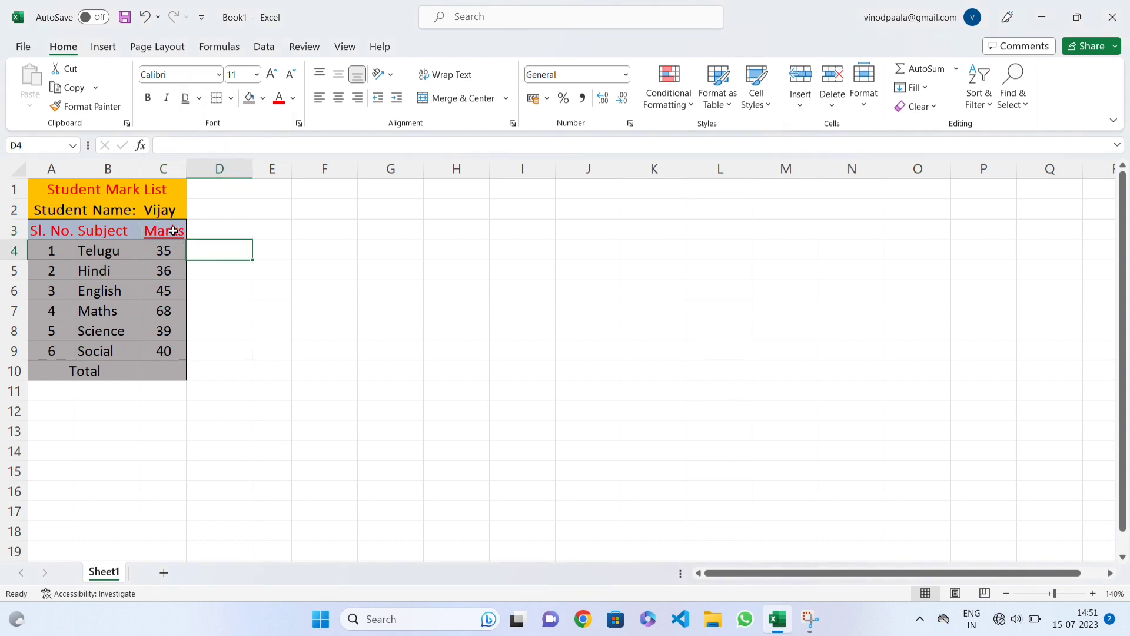
pyautogui.click(172, 231)
pyautogui.click(187, 100)
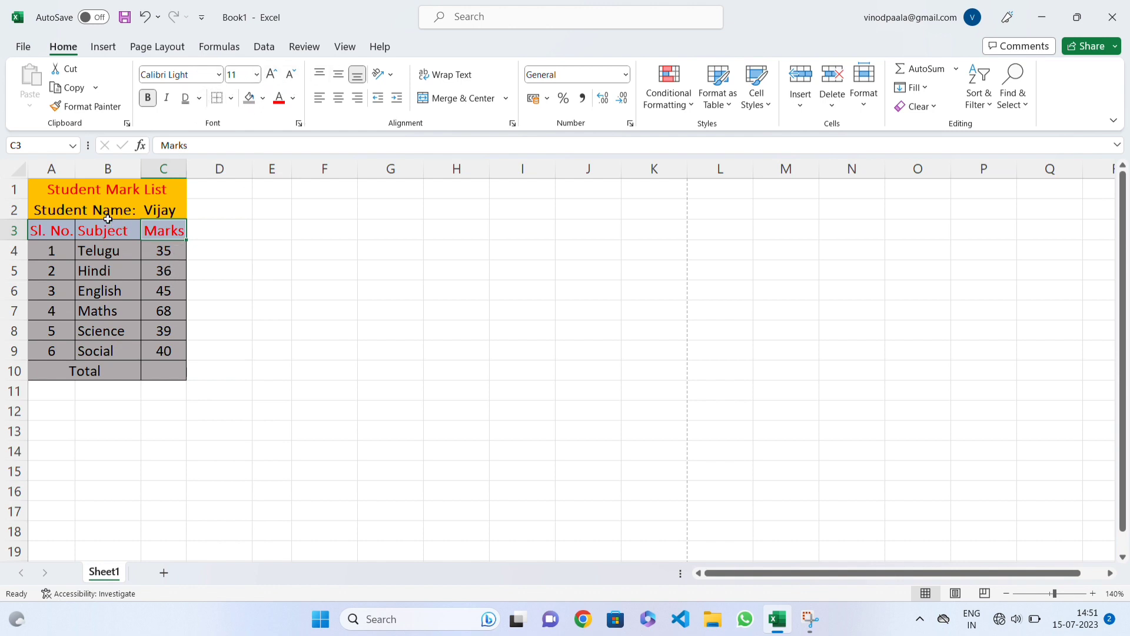
# Step: Set the "Student Mark List" title's font size to 18 and widen column C slightly
pyautogui.moveTo(89, 193); pyautogui.dragTo(165, 177)
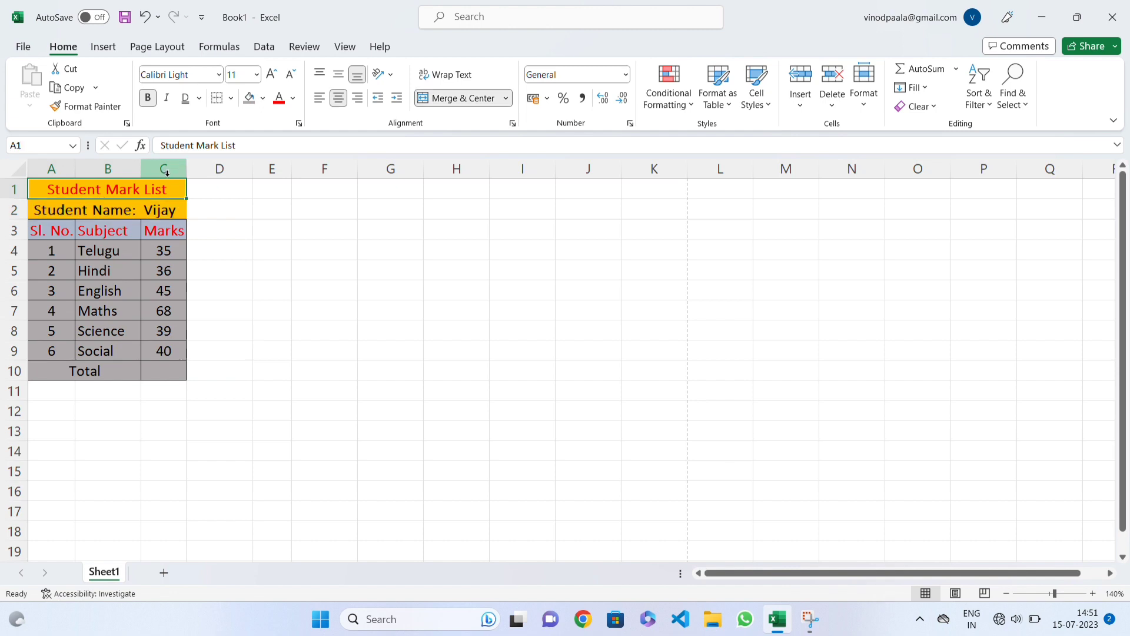
pyautogui.click(257, 75)
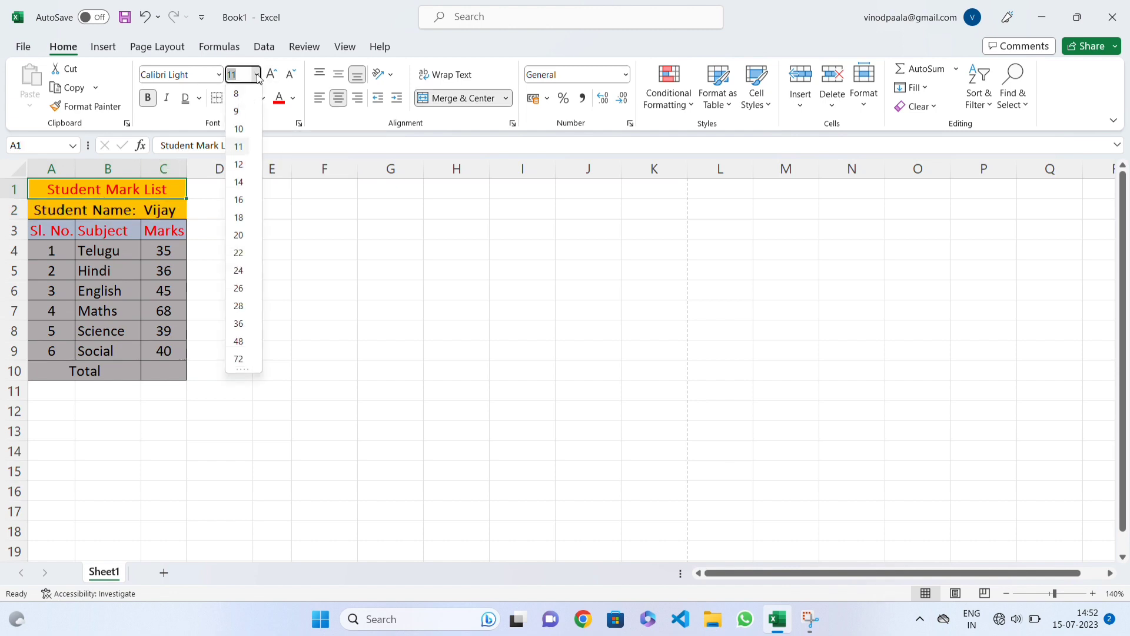
pyautogui.click(238, 217)
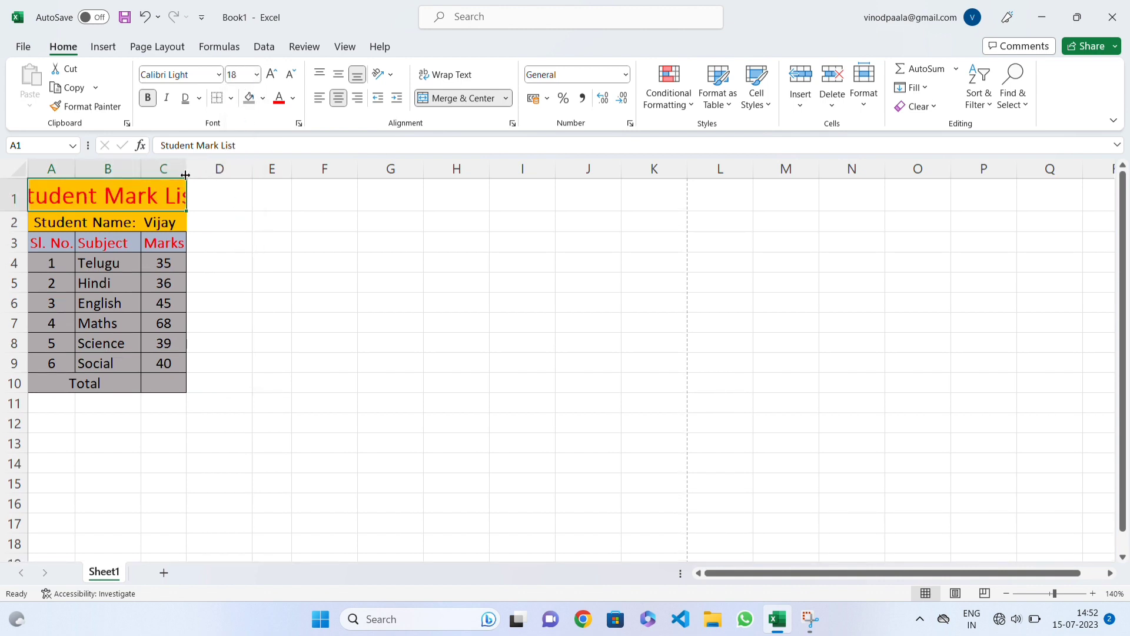
pyautogui.moveTo(186, 171); pyautogui.dragTo(190, 171)
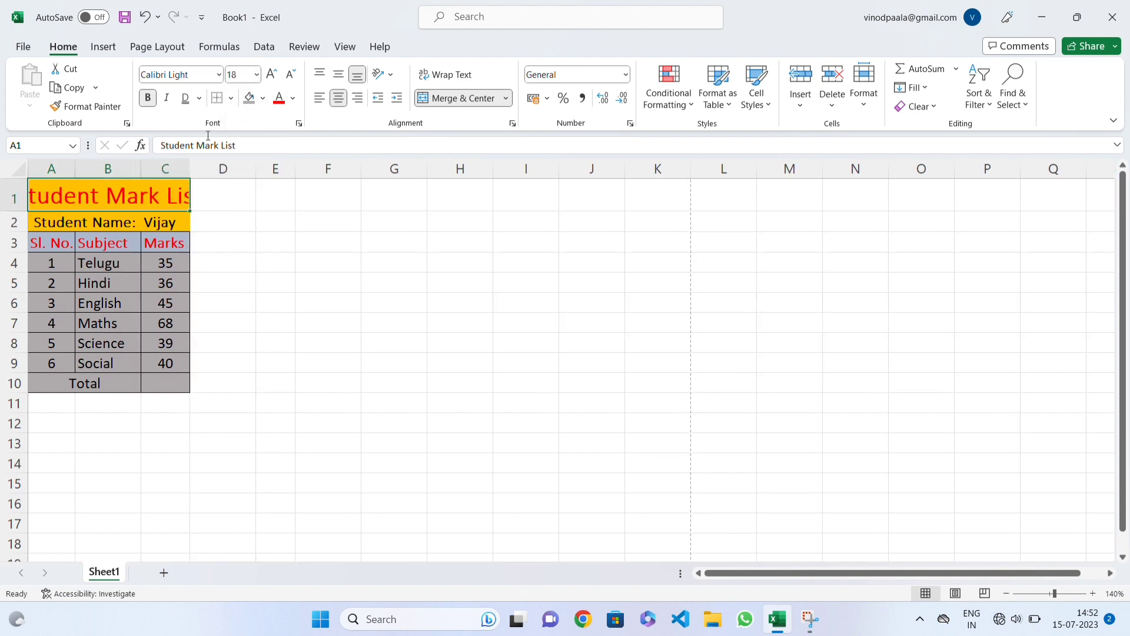
# Step: Decrease and increase the title's font size one increment at a time, finishing at 14
pyautogui.click(292, 75)
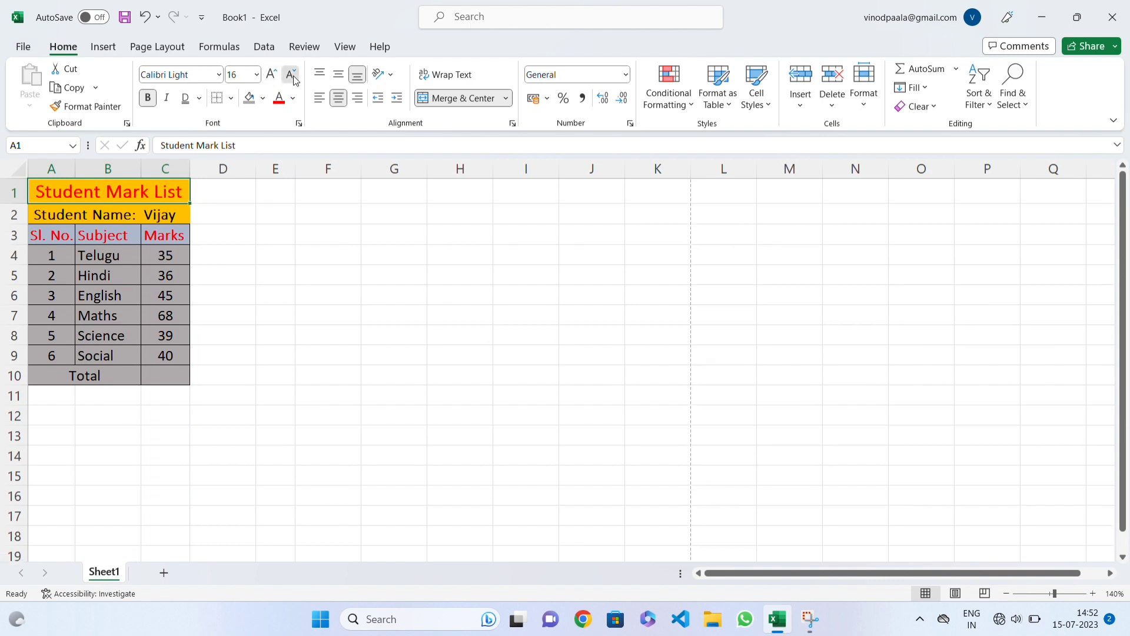
pyautogui.click(292, 76)
pyautogui.click(271, 75)
pyautogui.click(272, 74)
pyautogui.click(292, 74)
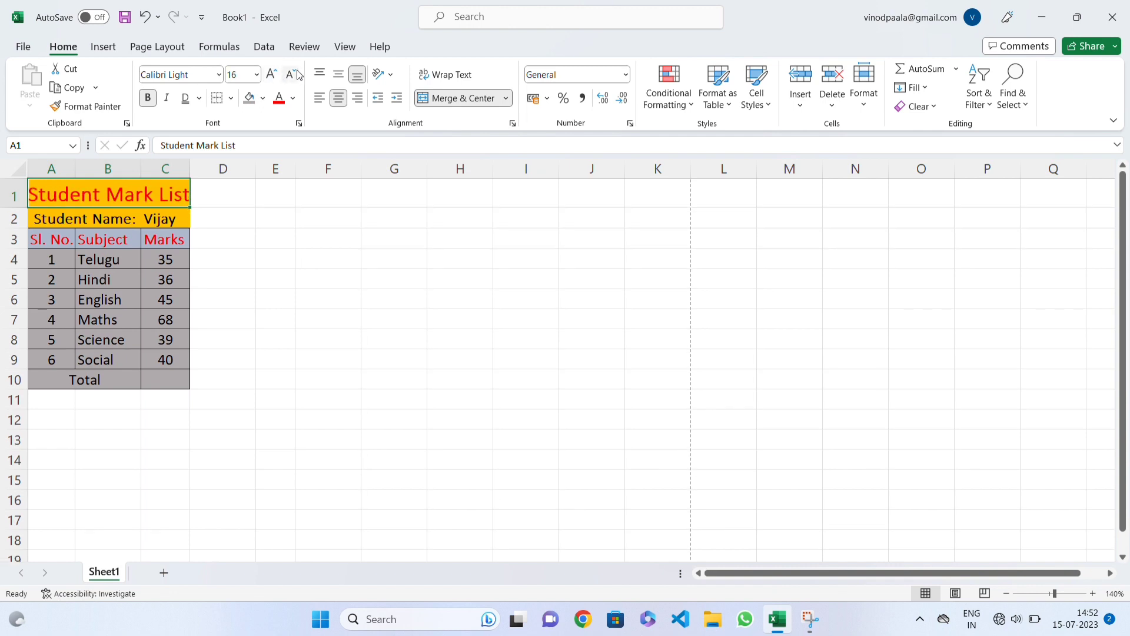
pyautogui.click(292, 75)
# Step: Set the "Student Mark List" title's font size to 12
pyautogui.click(256, 74)
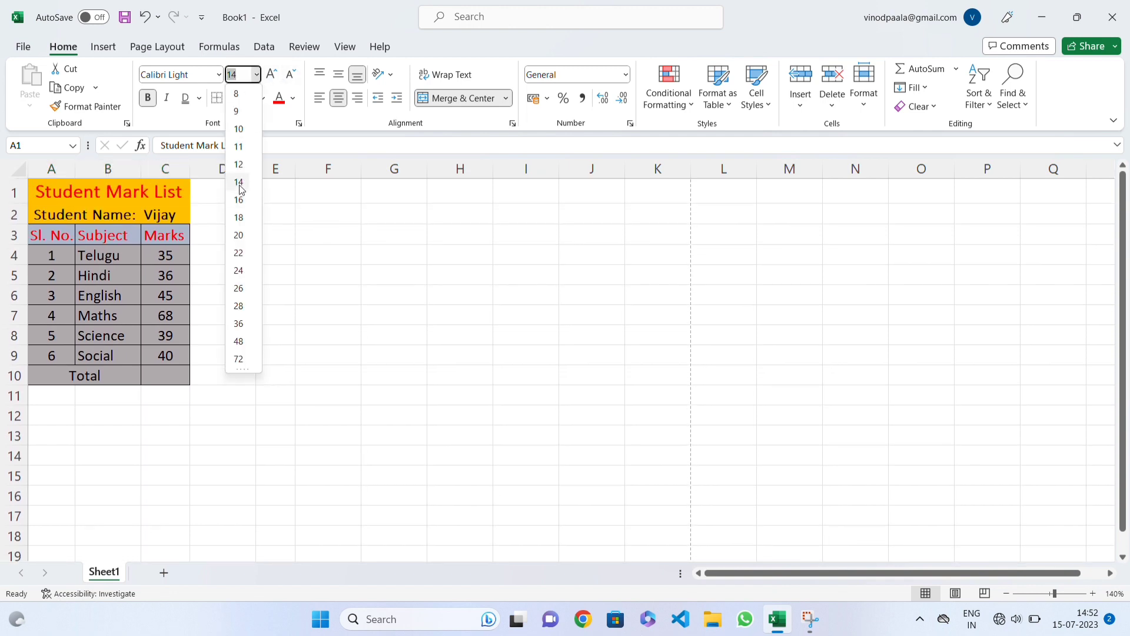
pyautogui.click(240, 185)
pyautogui.click(257, 74)
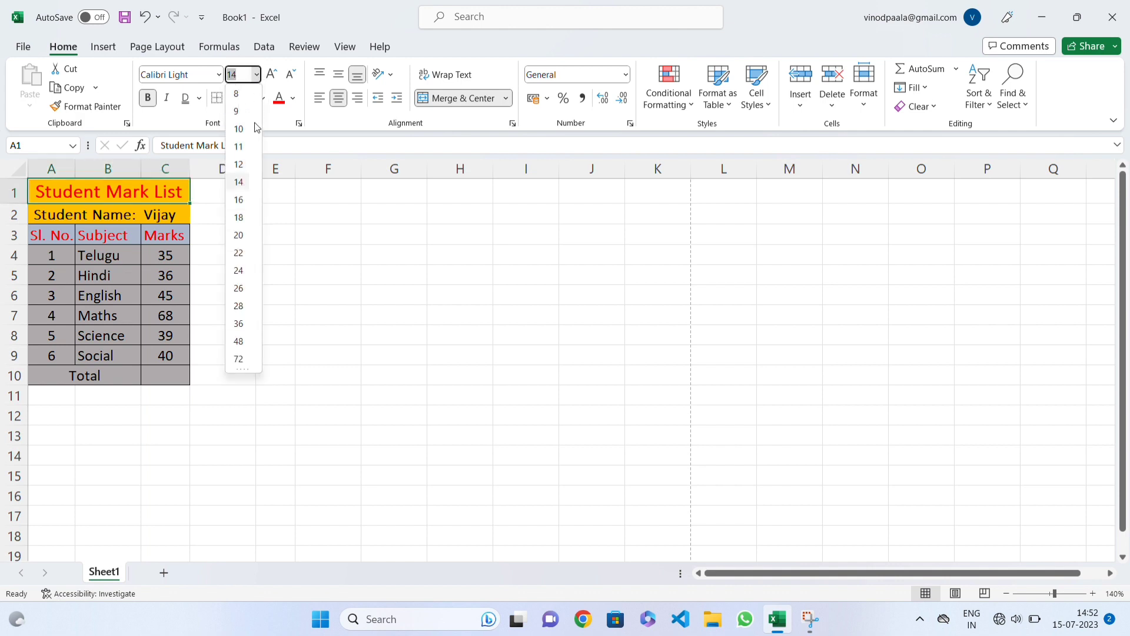
pyautogui.click(239, 165)
# Step: Reduce the "Student Name:" cell's font size to 10, and set all of A2:C10 to 10
pyautogui.click(113, 205)
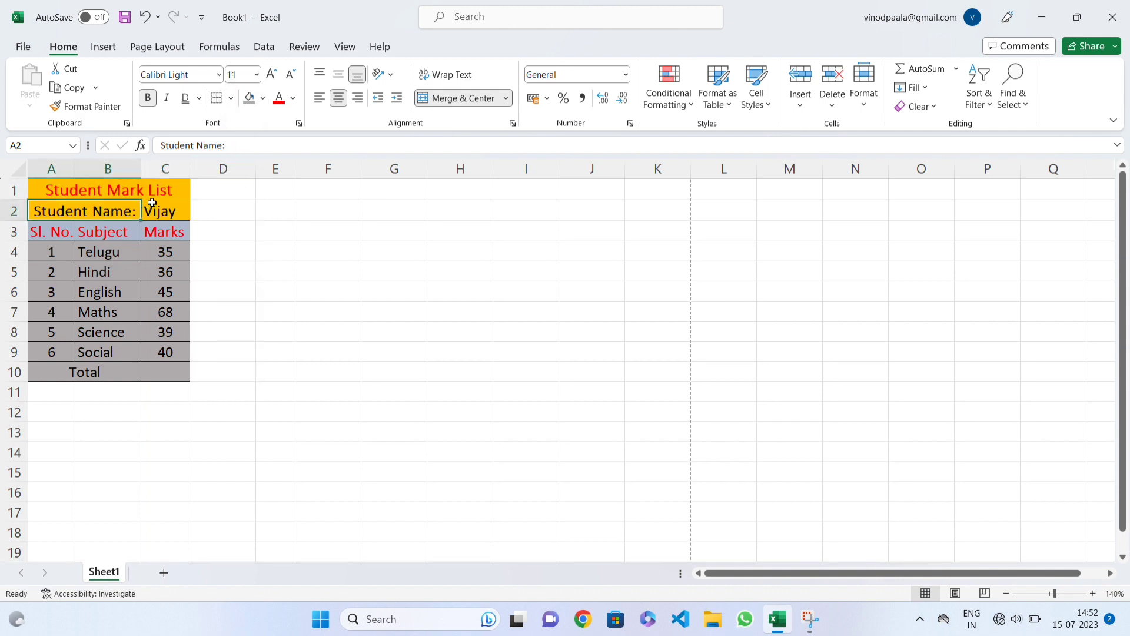
pyautogui.click(291, 74)
pyautogui.moveTo(74, 213); pyautogui.dragTo(177, 375)
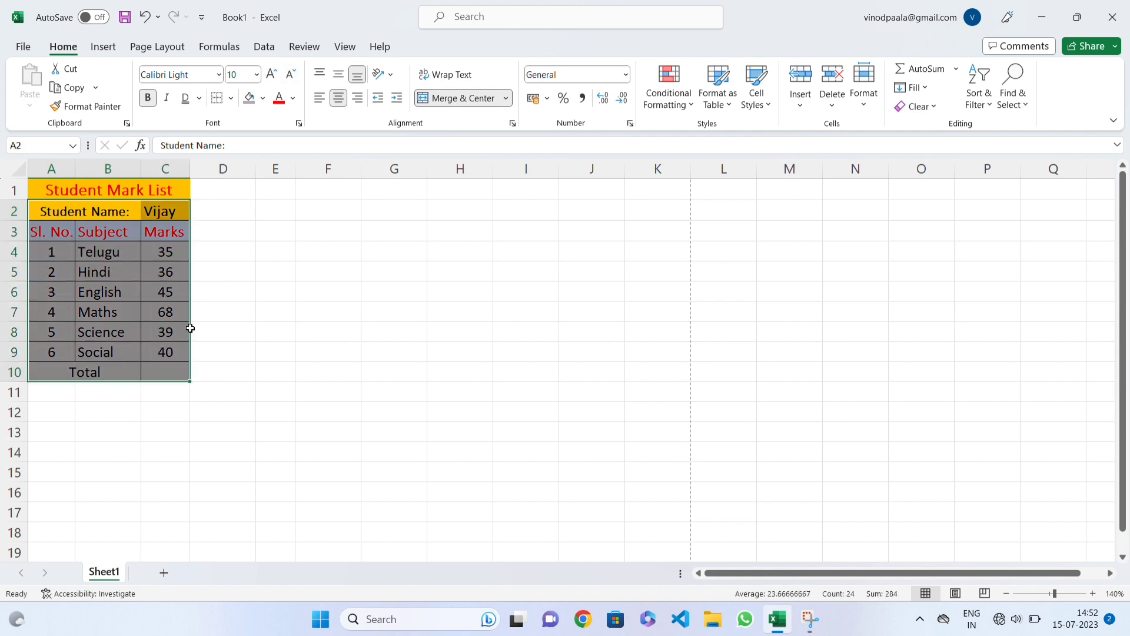
pyautogui.click(256, 75)
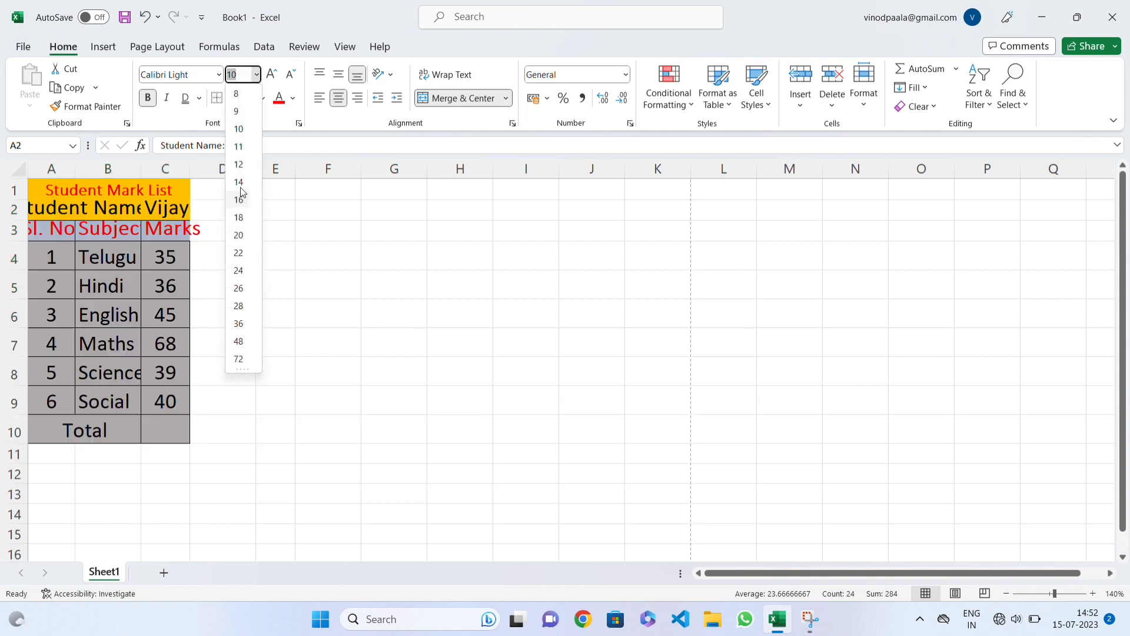
pyautogui.click(245, 131)
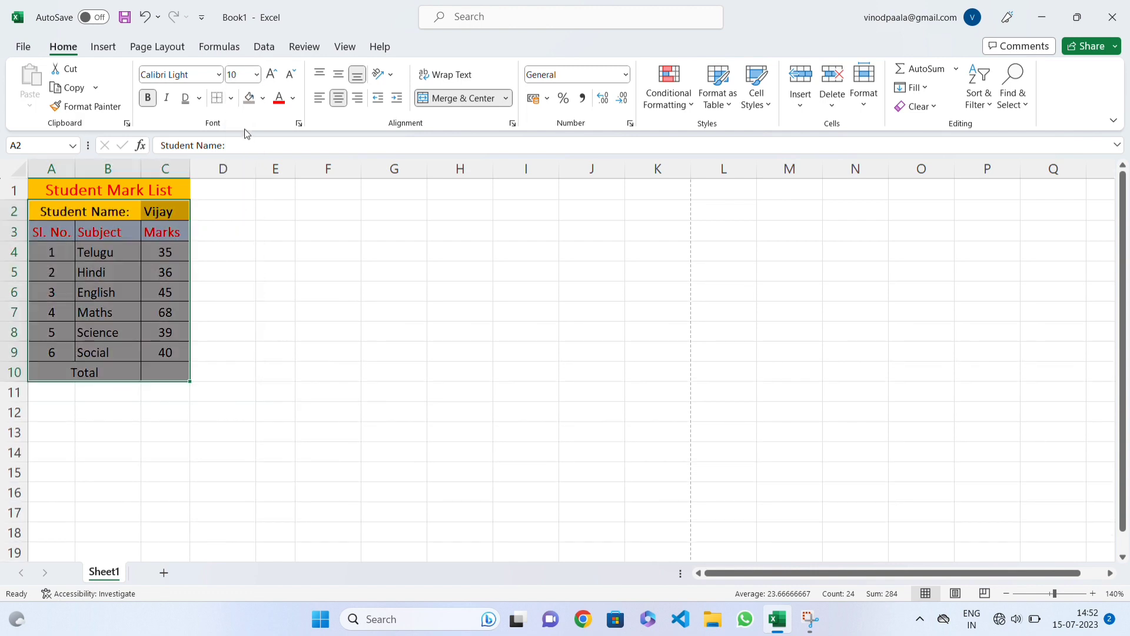
pyautogui.click(163, 252)
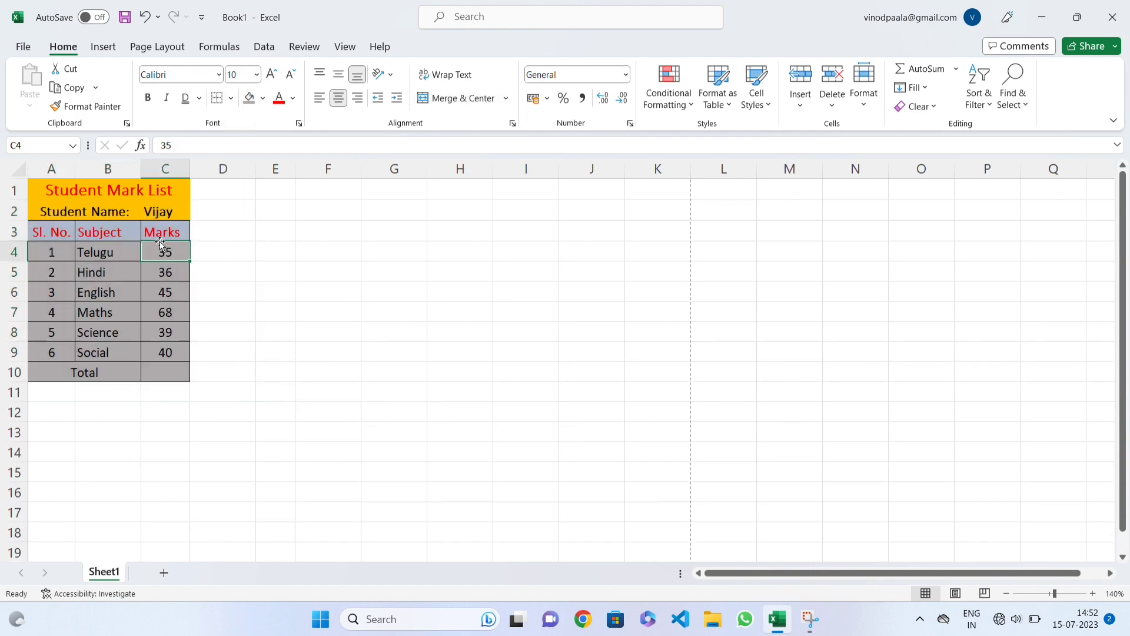
# Step: Set the font size of all cells below the title, A2:C10, to 9
pyautogui.click(105, 217)
pyautogui.moveTo(120, 219); pyautogui.dragTo(154, 371)
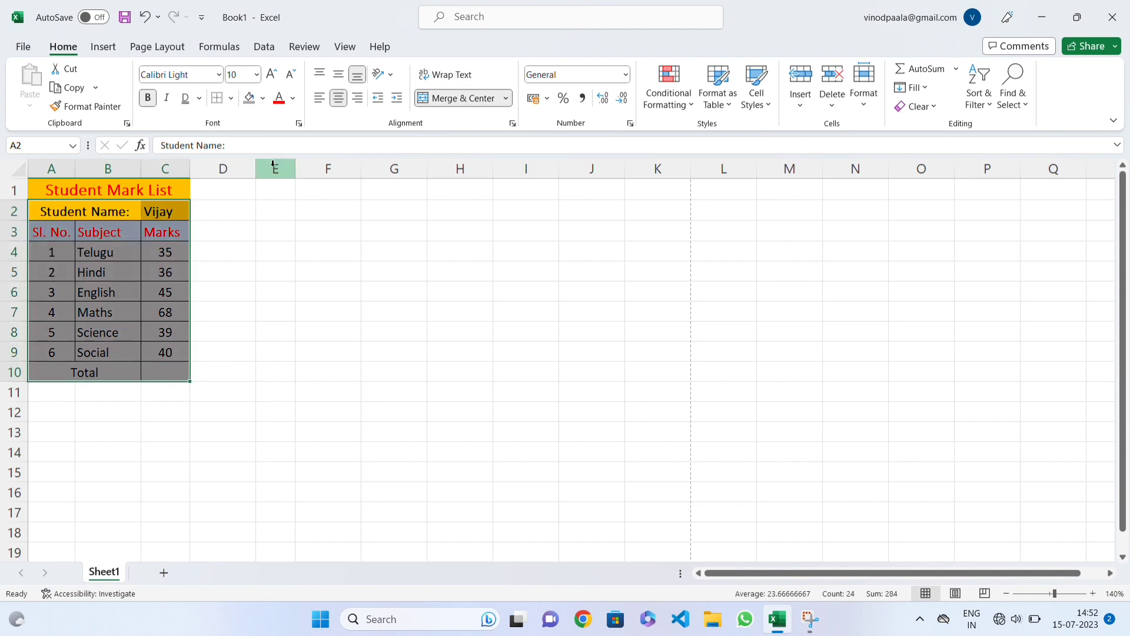
pyautogui.click(256, 75)
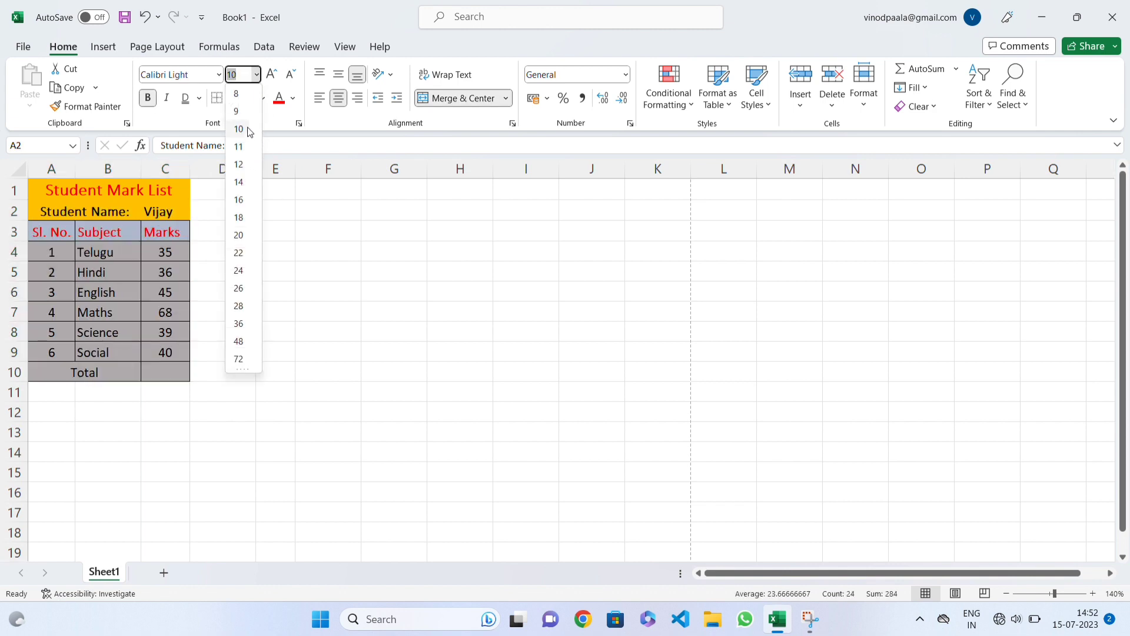
pyautogui.click(237, 105)
pyautogui.click(118, 248)
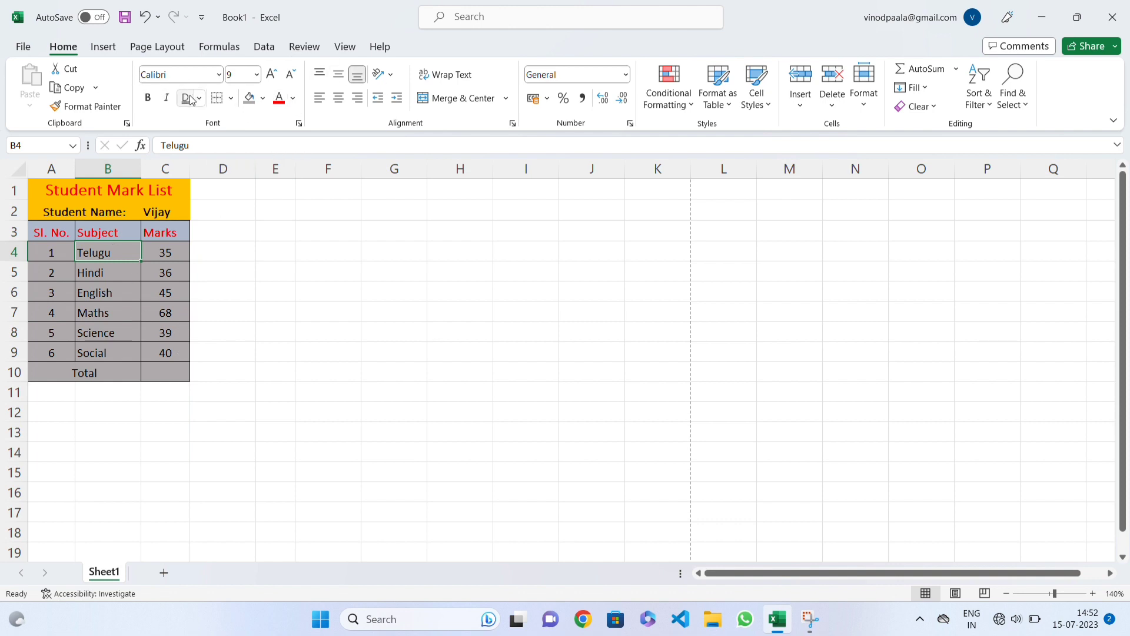
pyautogui.click(219, 74)
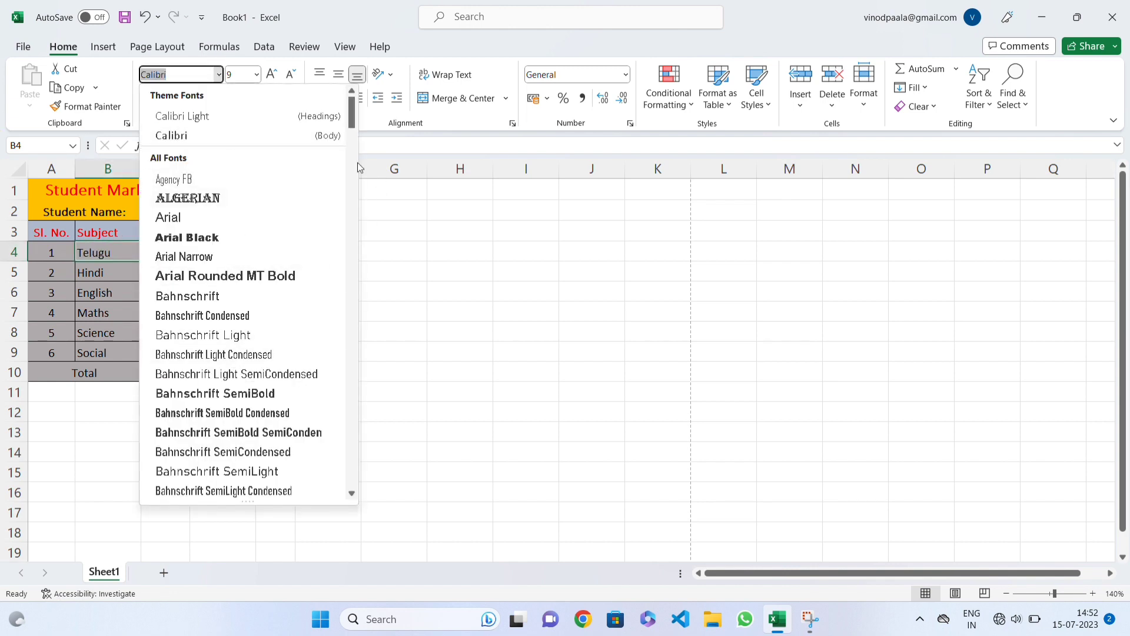
pyautogui.click(220, 79)
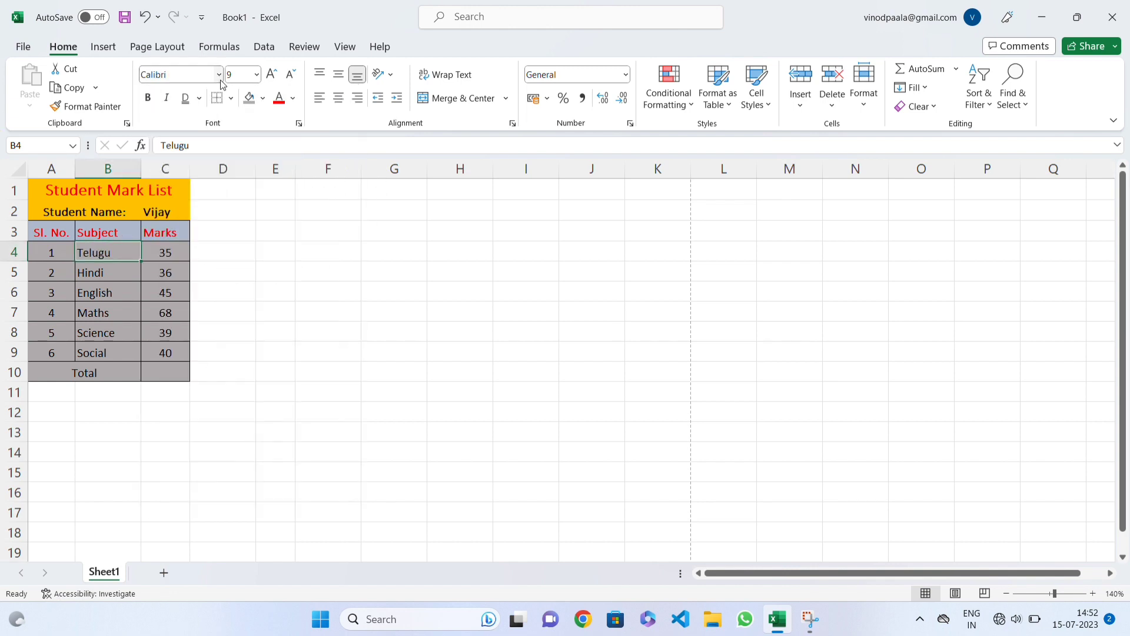
pyautogui.click(256, 78)
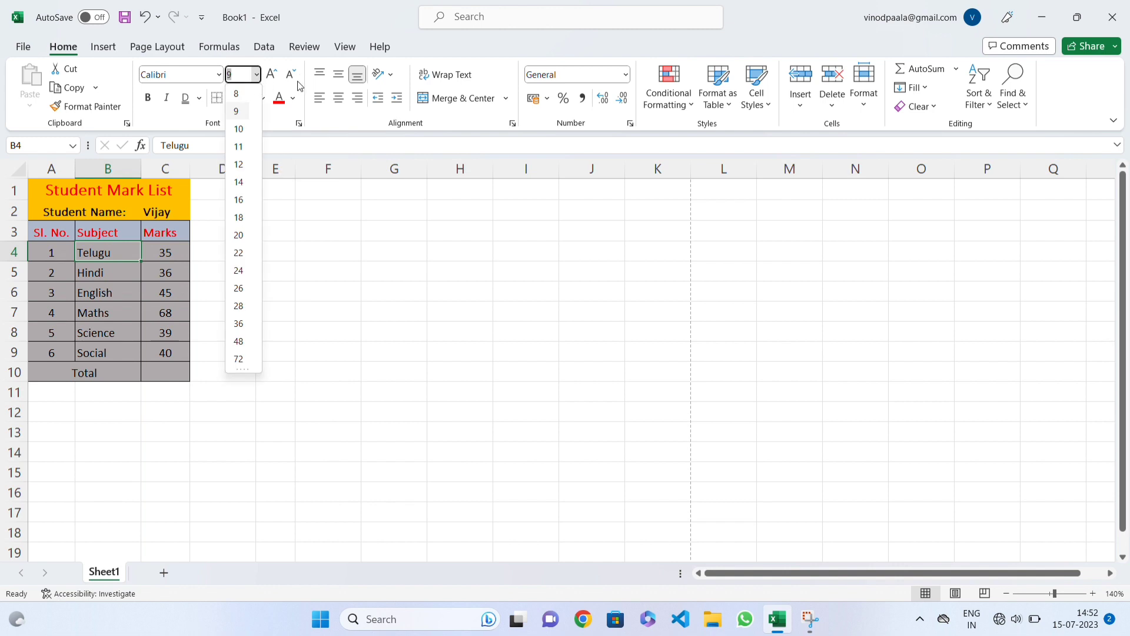
pyautogui.click(170, 112)
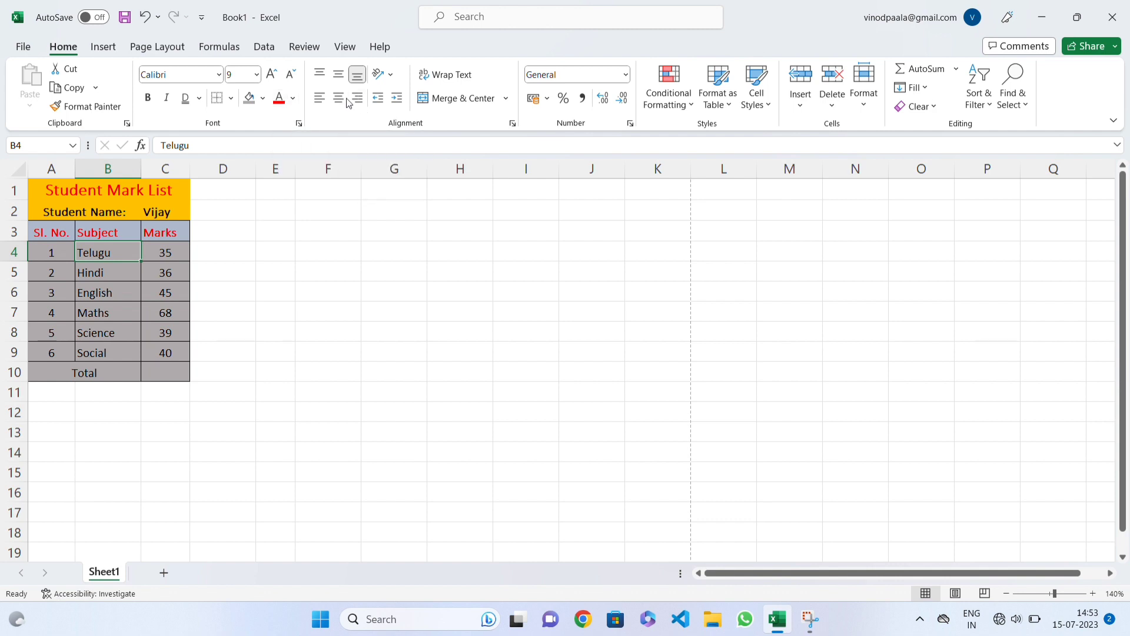
# Step: Left-align the "Telugu" cell, B4
pyautogui.click(323, 102)
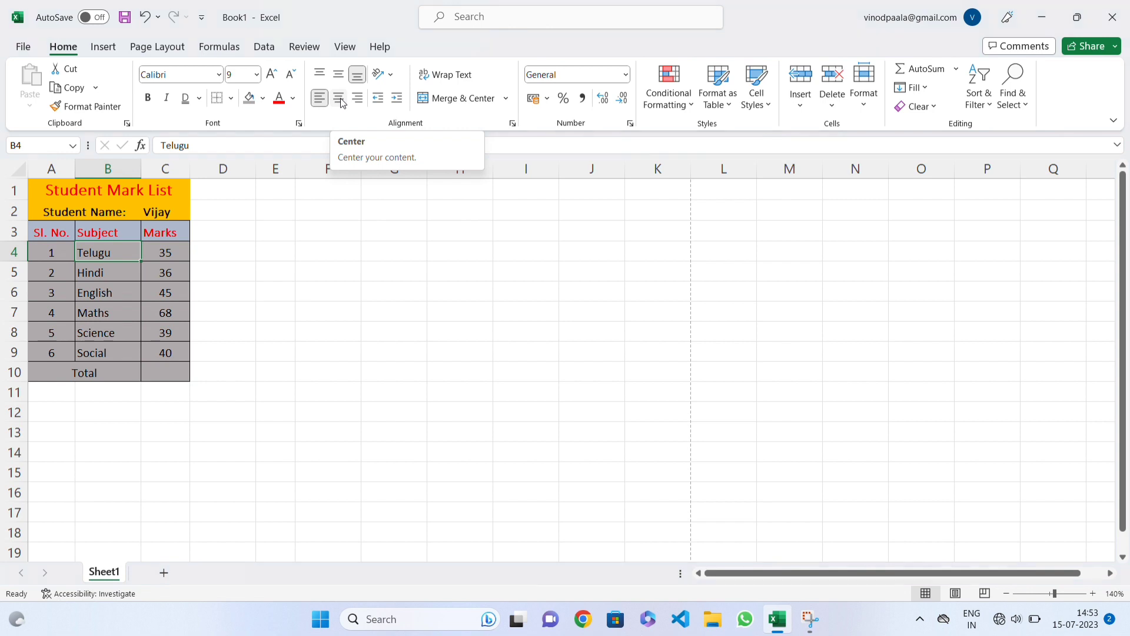
# Step: Try centre and right alignment on the "Telugu" cell, B4, and return it to left alignment
pyautogui.click(340, 100)
pyautogui.click(359, 100)
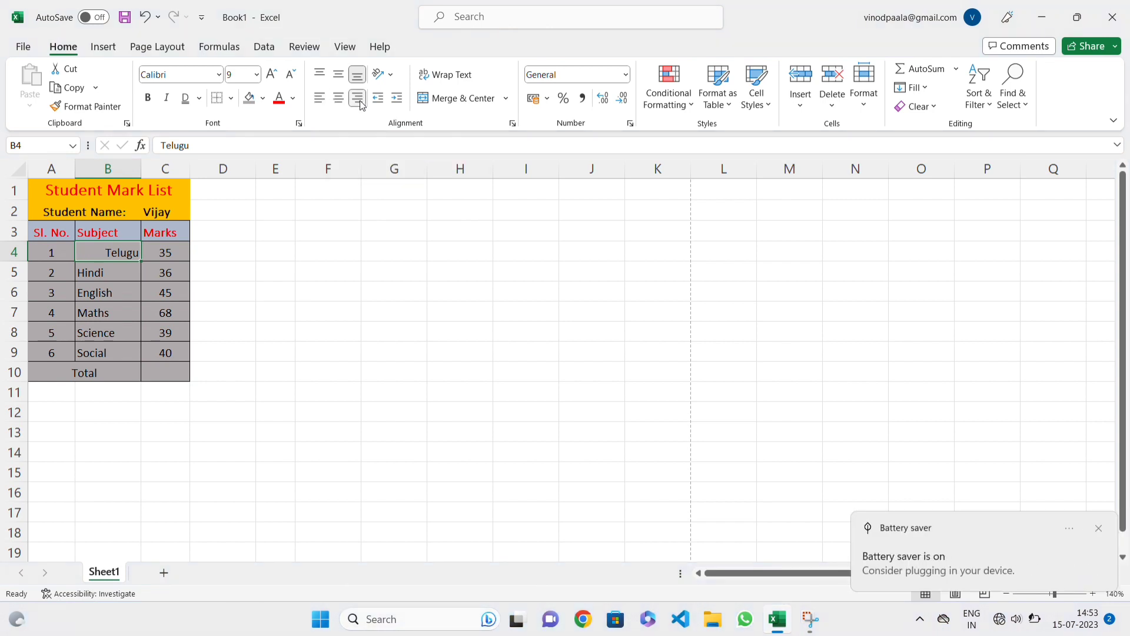
pyautogui.click(319, 98)
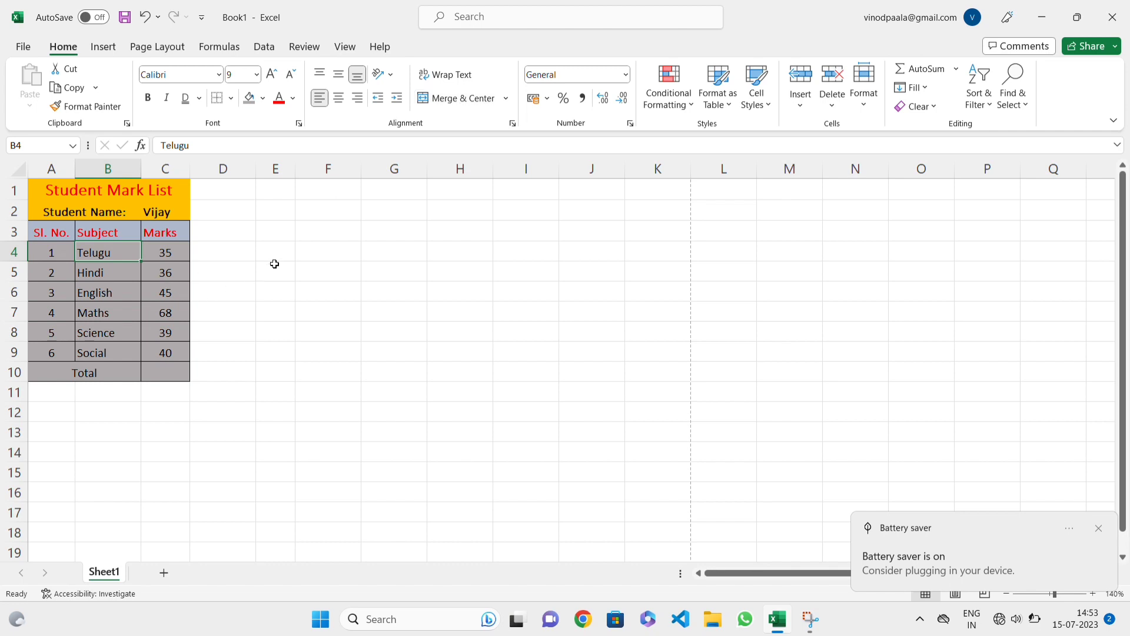
# Step: Merge and centre the empty cells E5:G5, and unmerge them again
pyautogui.moveTo(274, 264); pyautogui.dragTo(382, 269)
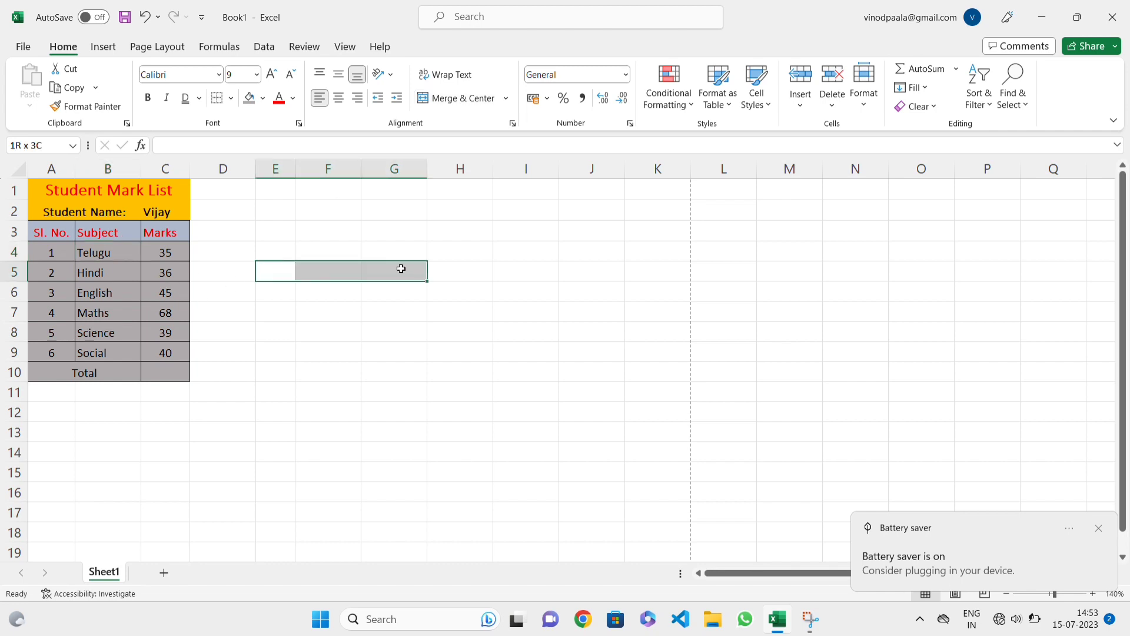
pyautogui.click(456, 98)
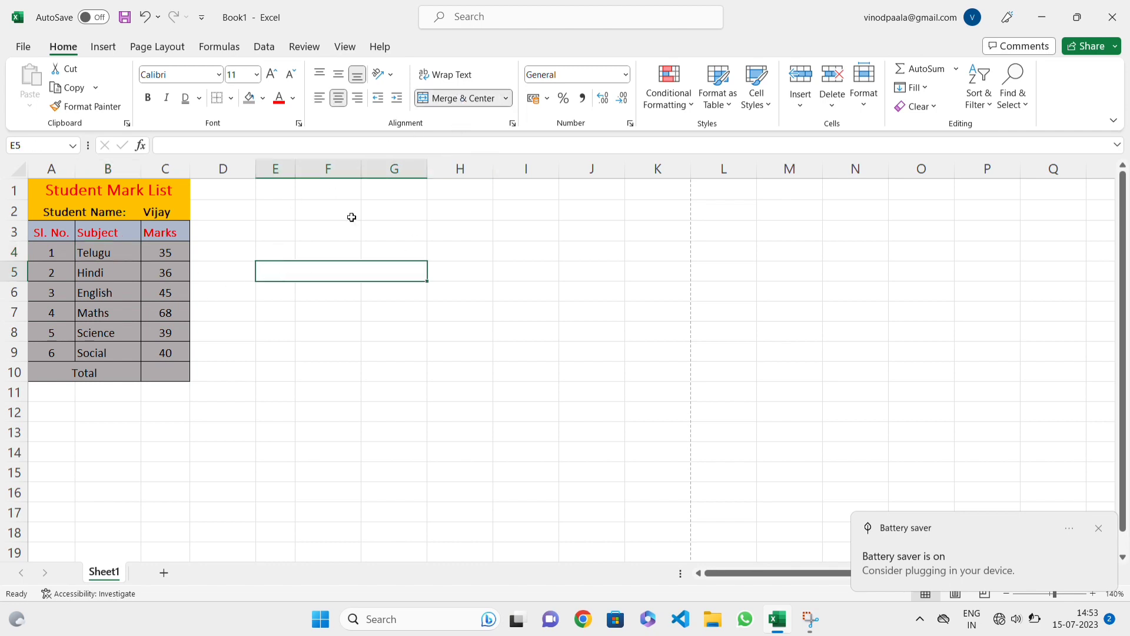
pyautogui.click(370, 309)
pyautogui.click(366, 265)
pyautogui.click(467, 100)
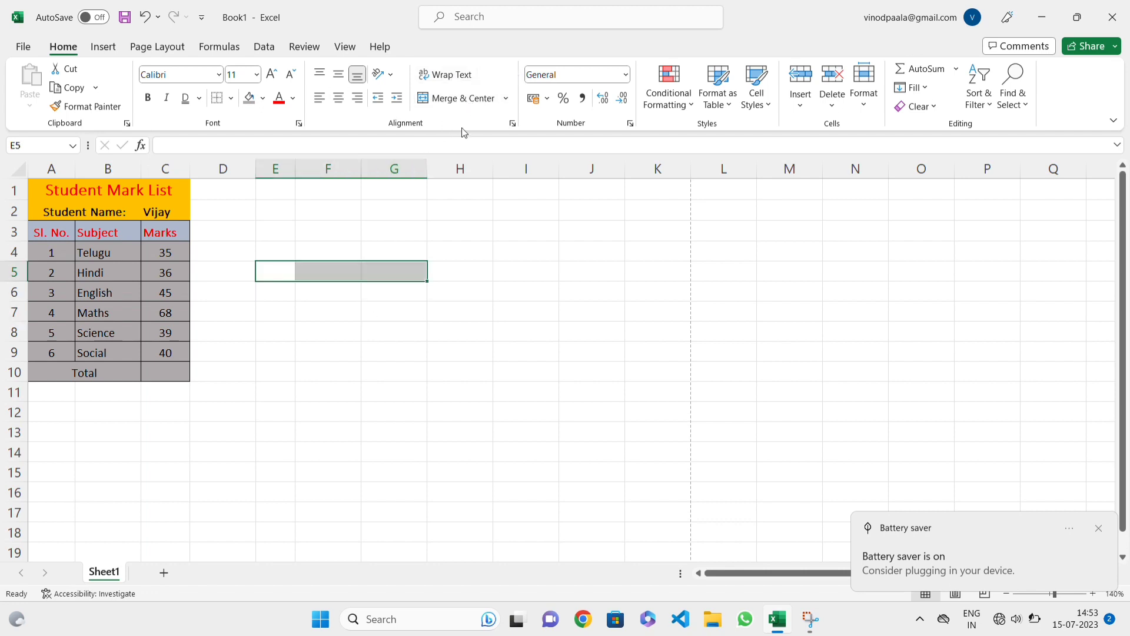
pyautogui.click(293, 274)
pyautogui.click(319, 275)
pyautogui.click(414, 279)
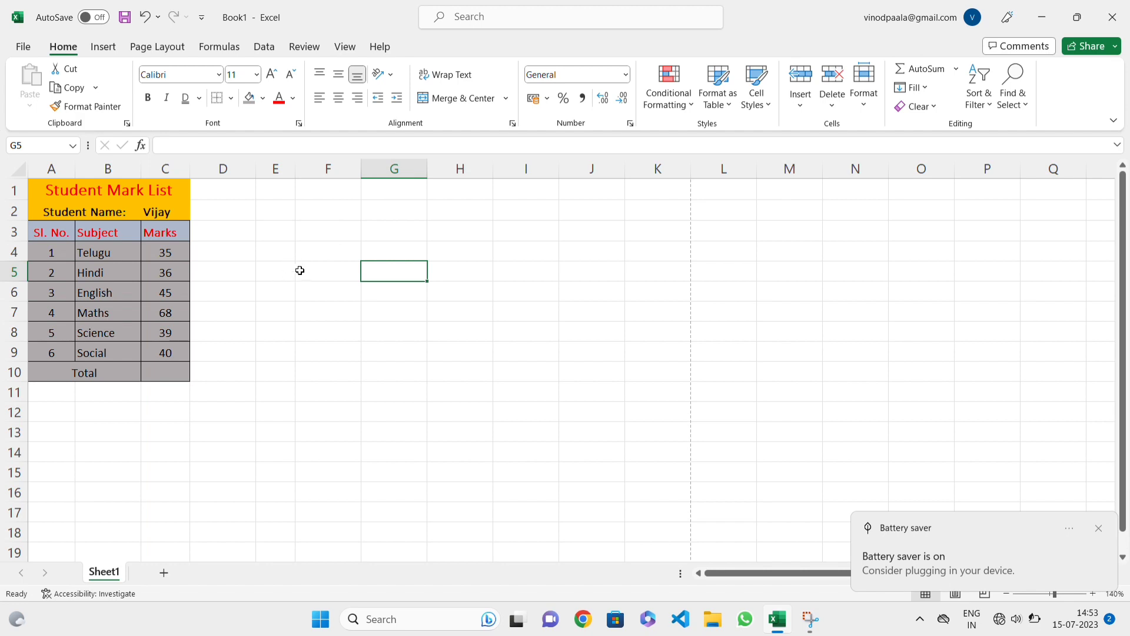
pyautogui.click(299, 270)
pyautogui.click(283, 268)
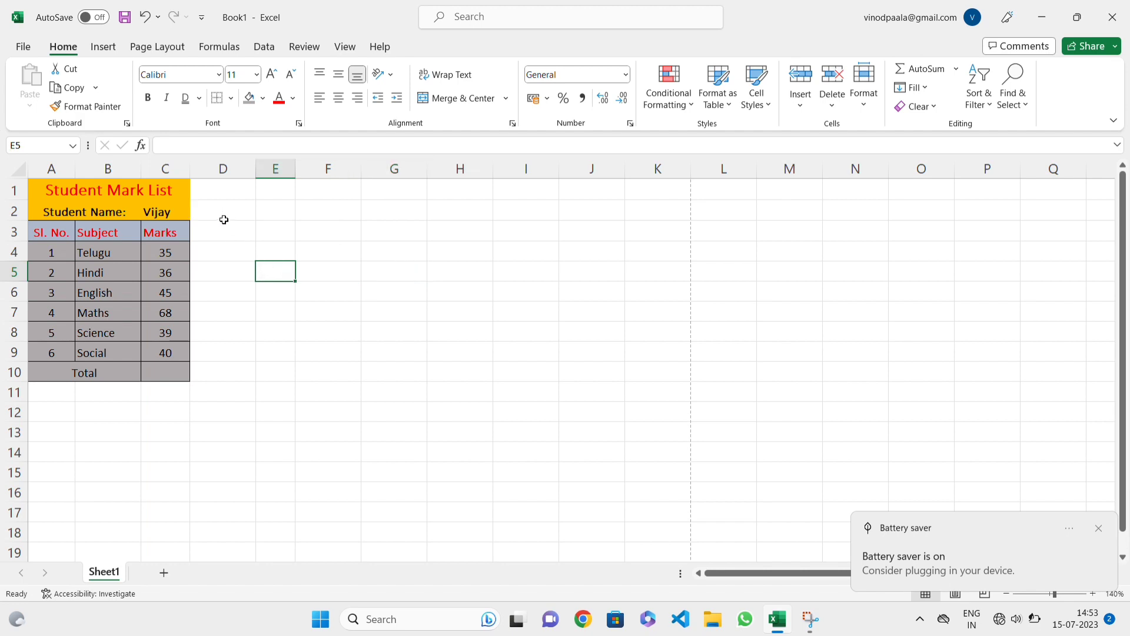
pyautogui.click(116, 234)
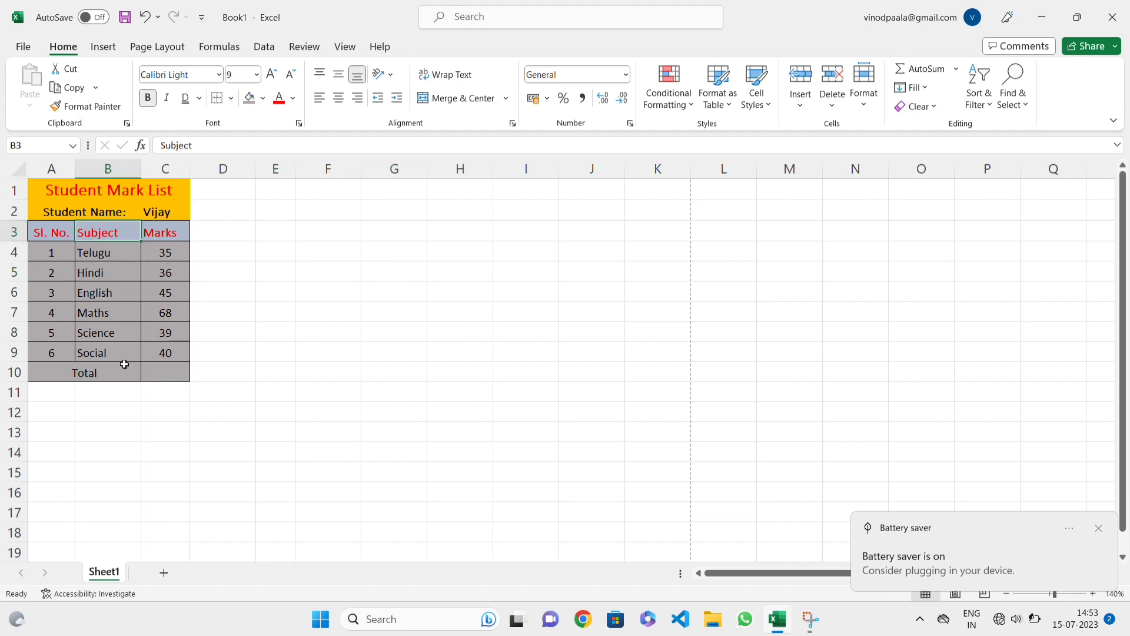